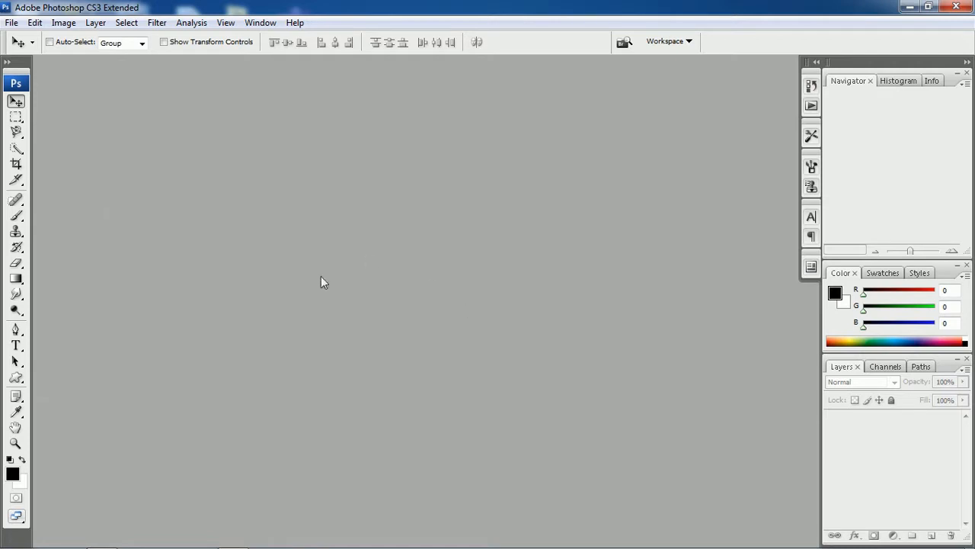
# Open the pexels-photo-26939 portrait and the Caribbean beach photo in Photoshop from the 05 photo compositing folder
pyautogui.click(108, 535)
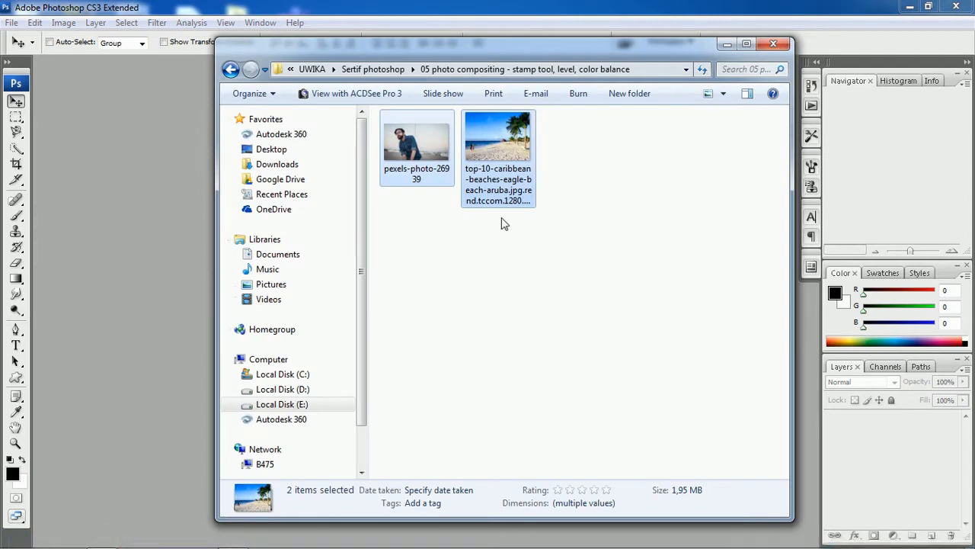
pyautogui.moveTo(512, 162); pyautogui.dragTo(839, 46)
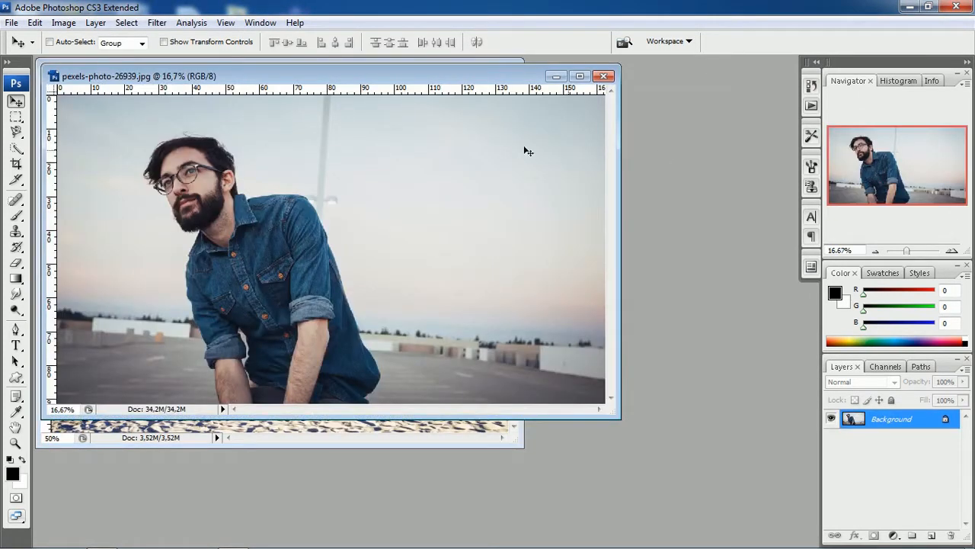
pyautogui.moveTo(388, 82); pyautogui.dragTo(482, 118)
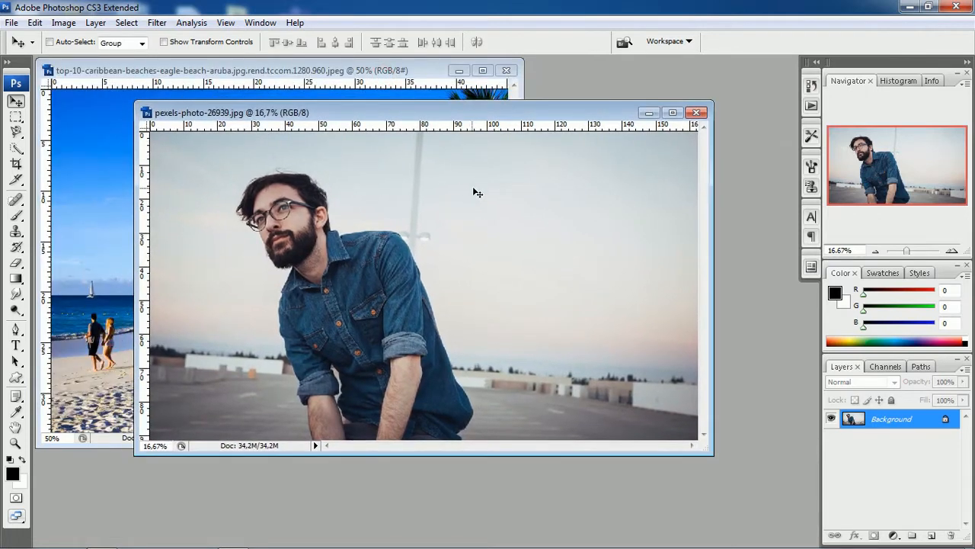
# Arrange the portrait and beach document windows so they overlap diagonally and both stay reachable
pyautogui.click(349, 76)
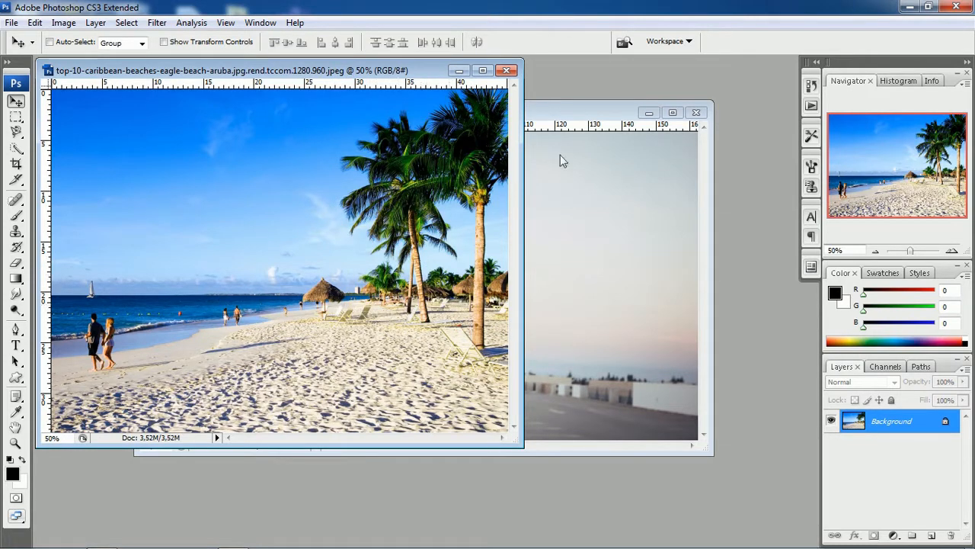
pyautogui.click(570, 122)
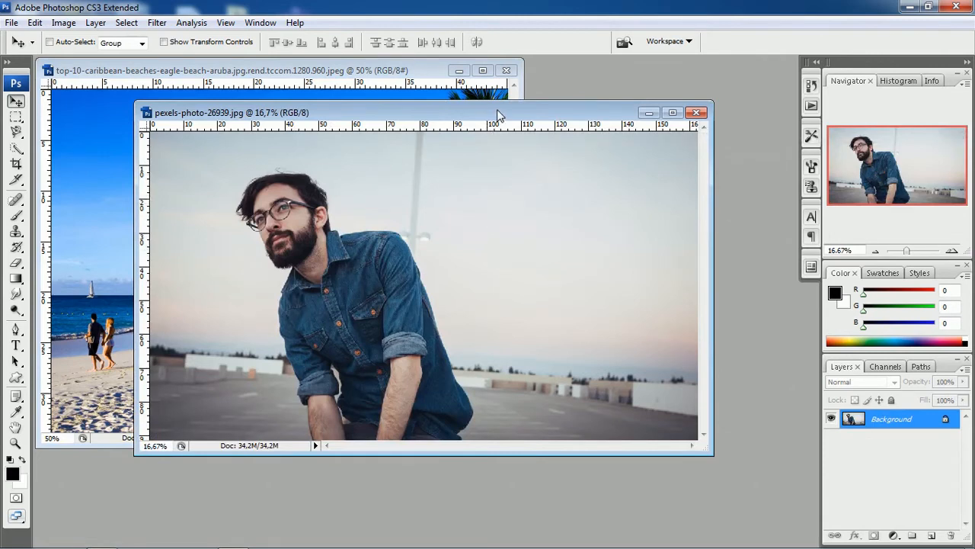
pyautogui.moveTo(497, 111); pyautogui.dragTo(531, 133)
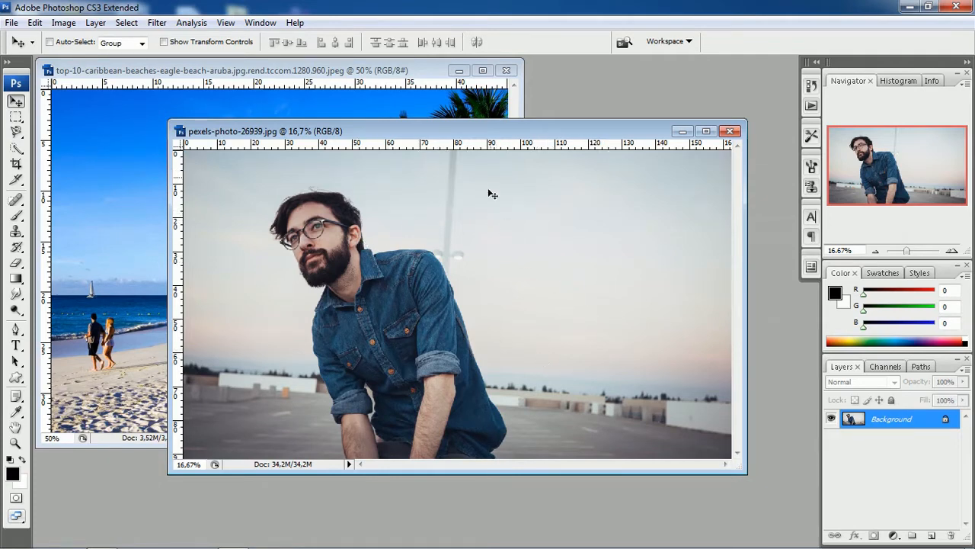
pyautogui.moveTo(511, 135); pyautogui.dragTo(562, 169)
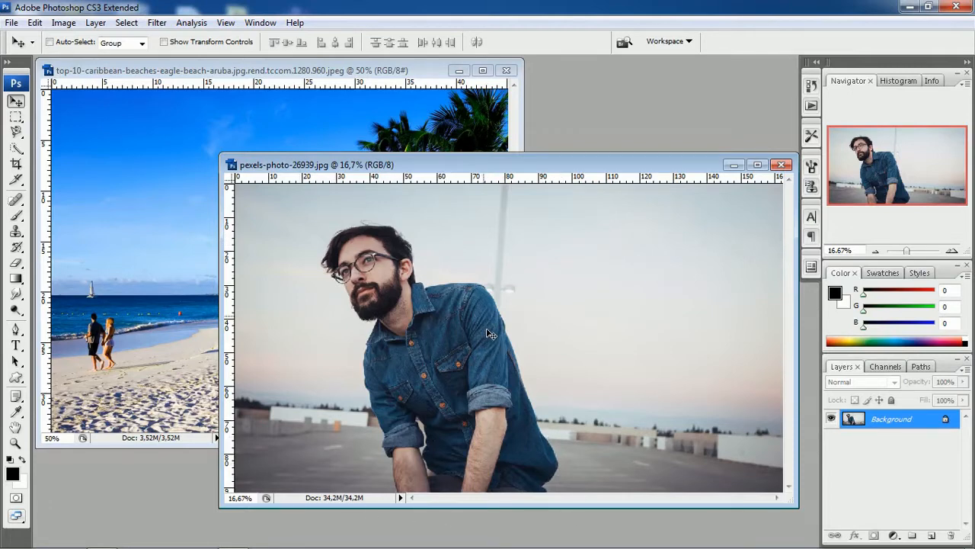
pyautogui.click(211, 88)
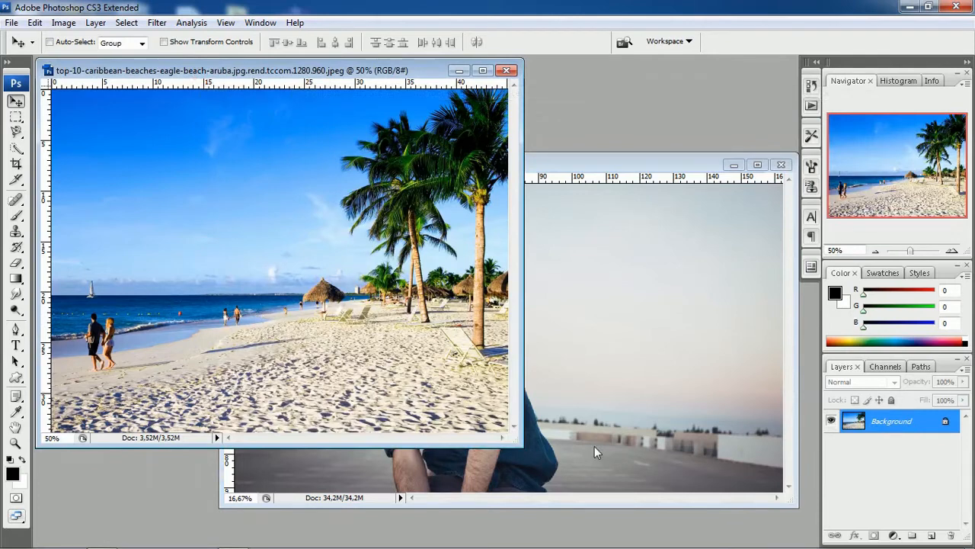
pyautogui.moveTo(260, 61); pyautogui.dragTo(276, 75)
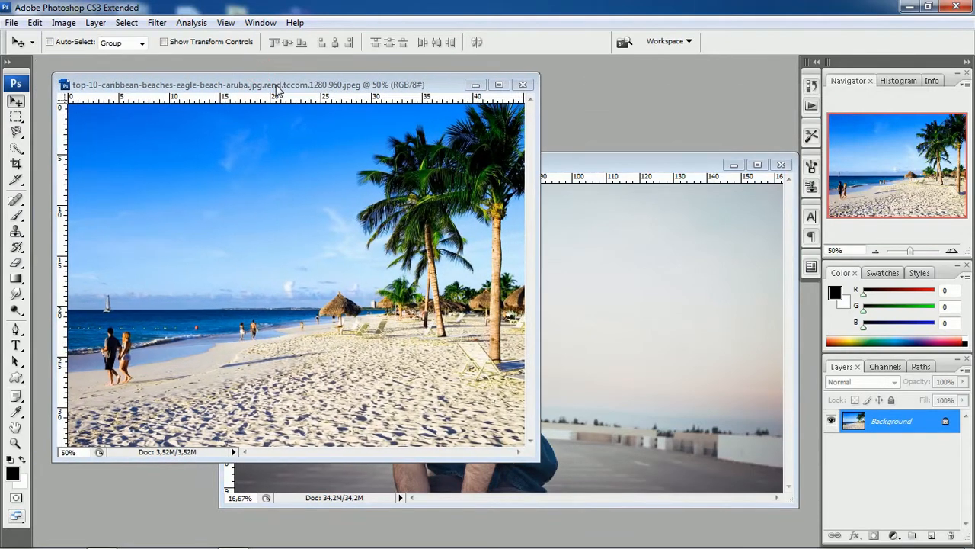
pyautogui.click(626, 163)
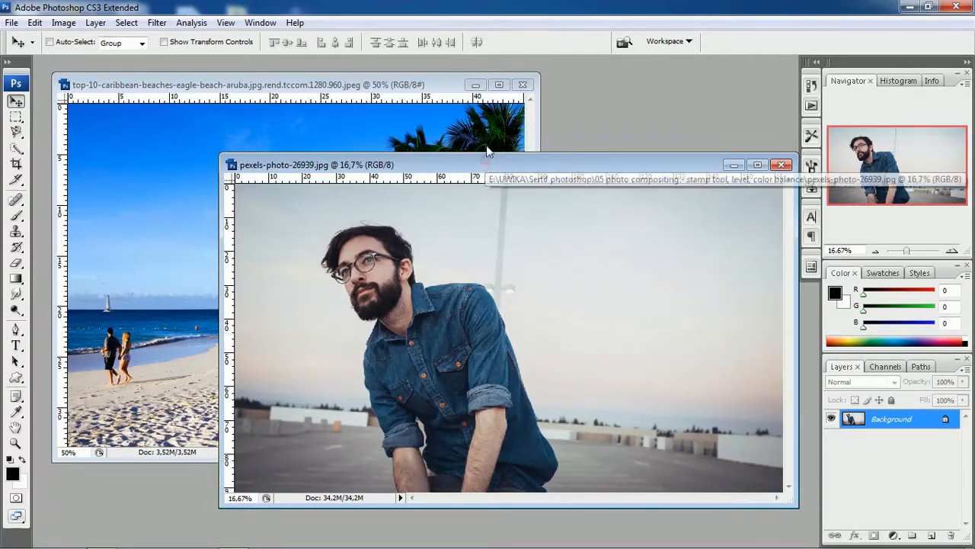
pyautogui.moveTo(486, 149)
pyautogui.mouseDown()
pyautogui.moveTo(484, 126)
pyautogui.moveTo(483, 142)
pyautogui.mouseUp()
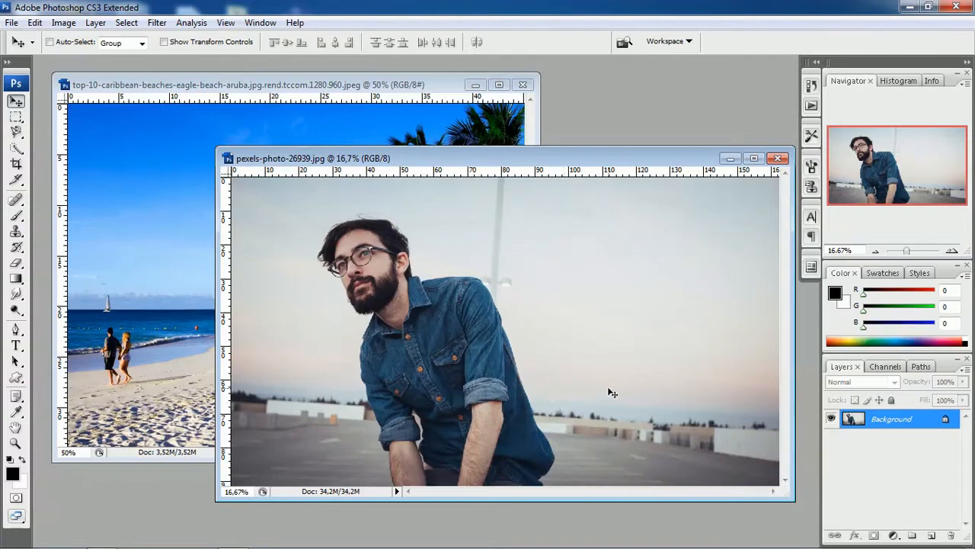
# Bring the beach photo to the front and enlarge its window until empty canvas surrounds the image
pyautogui.click(225, 89)
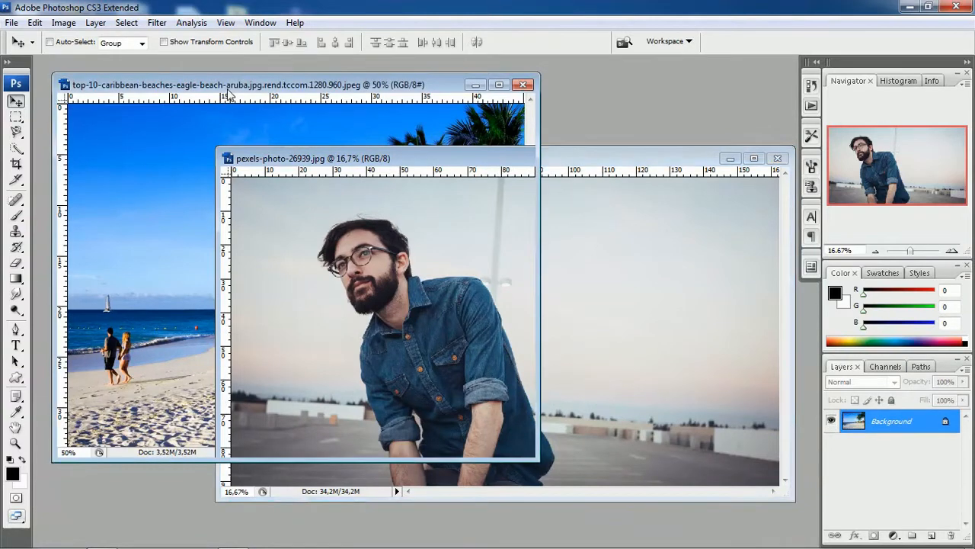
pyautogui.click(597, 165)
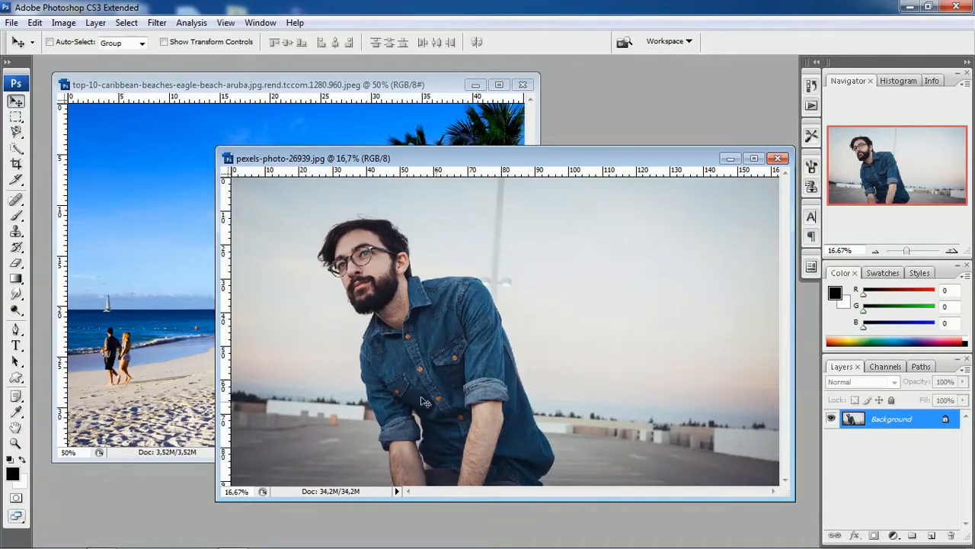
pyautogui.moveTo(424, 401); pyautogui.dragTo(362, 90)
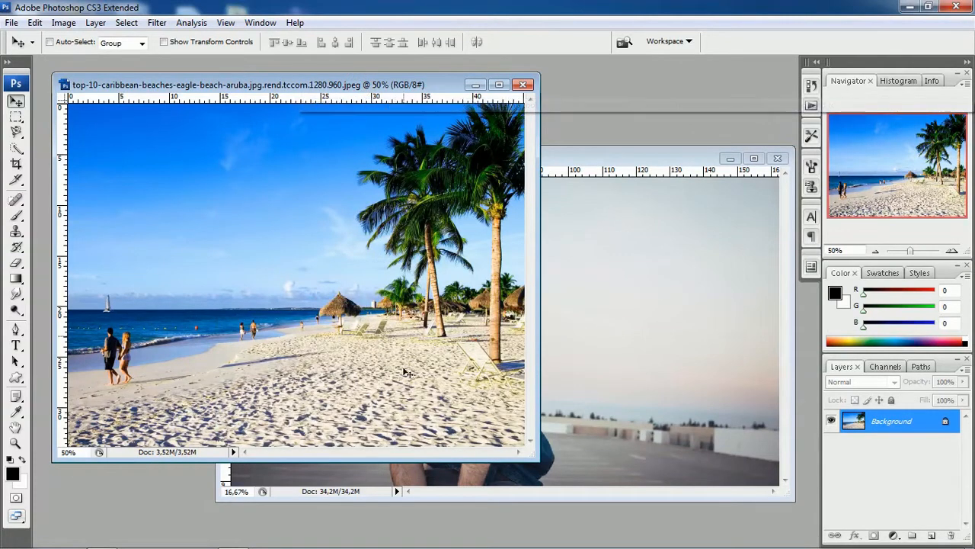
pyautogui.moveTo(534, 455); pyautogui.dragTo(638, 480)
# Bring the portrait photo back in front of the beach photo as the active document
pyautogui.click(682, 150)
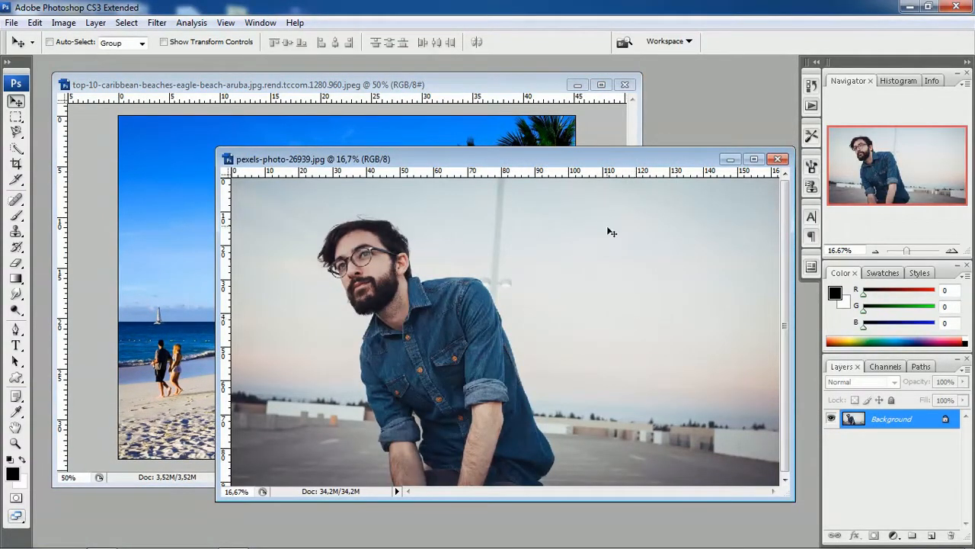
pyautogui.click(468, 81)
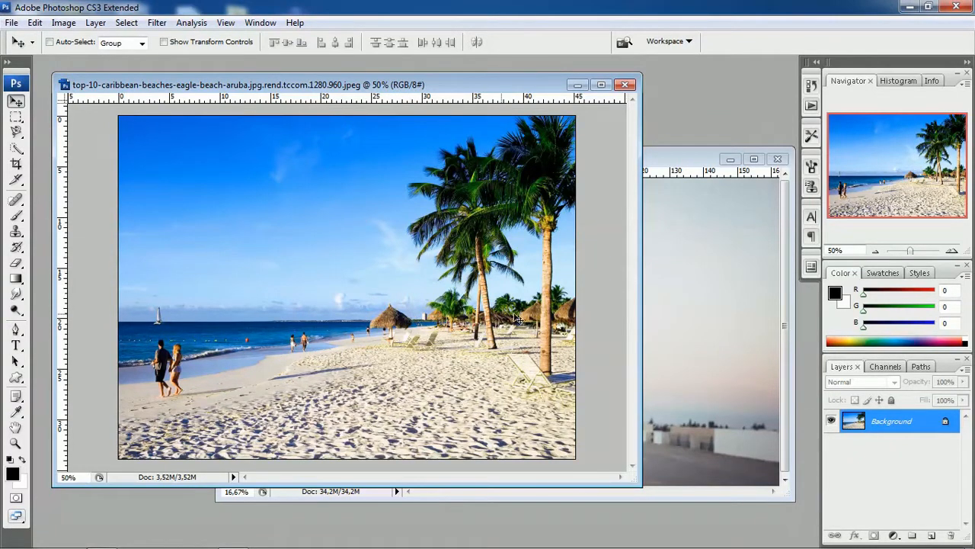
pyautogui.click(672, 162)
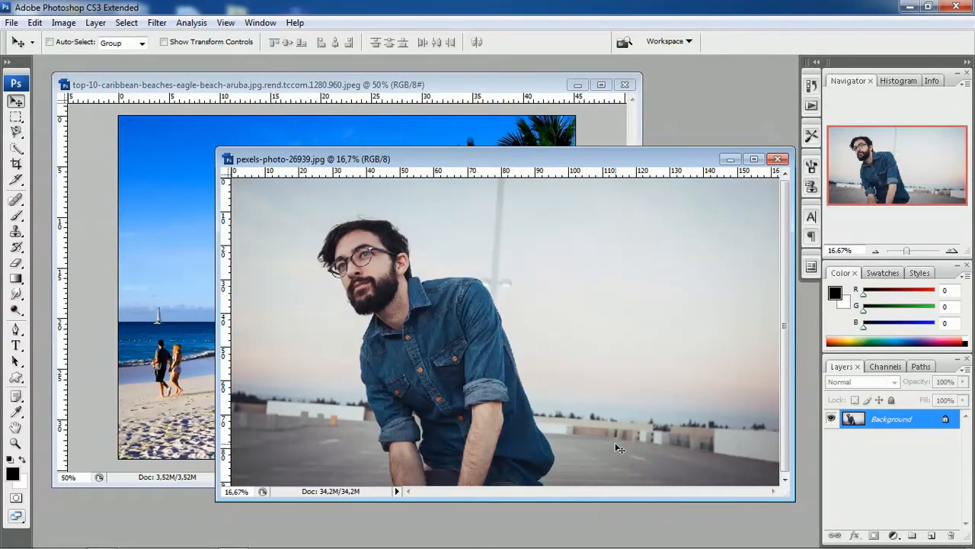
pyautogui.scroll(-2, 496, 488)
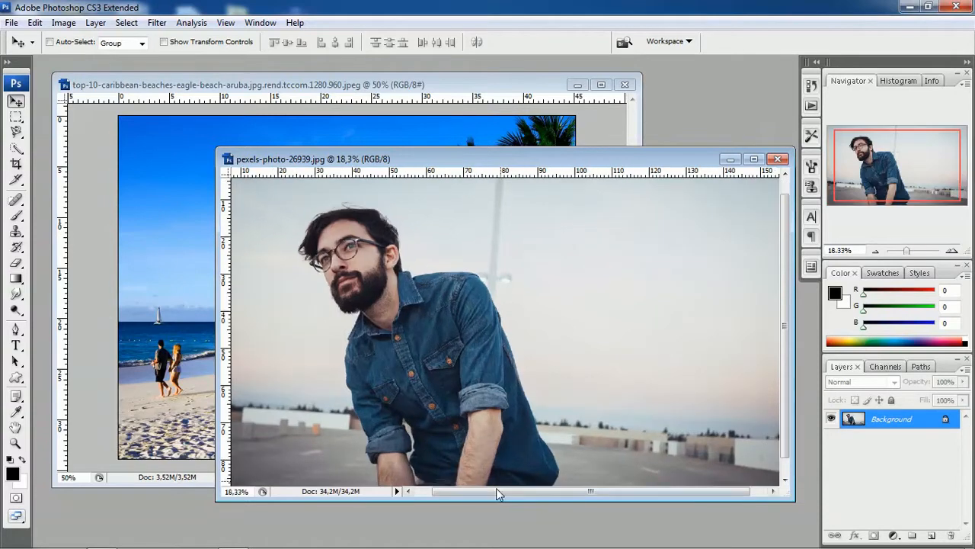
pyautogui.scroll(1, 485, 488)
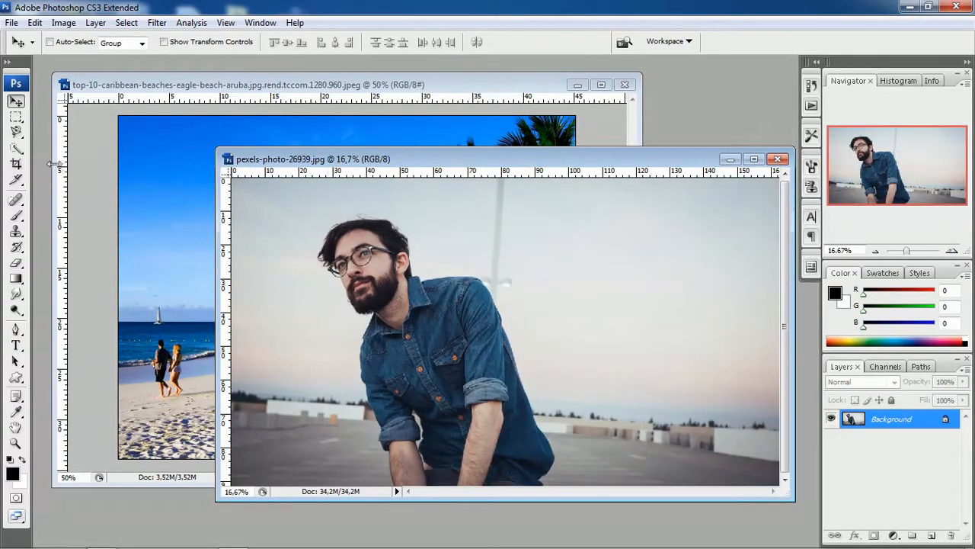
pyautogui.click(16, 137)
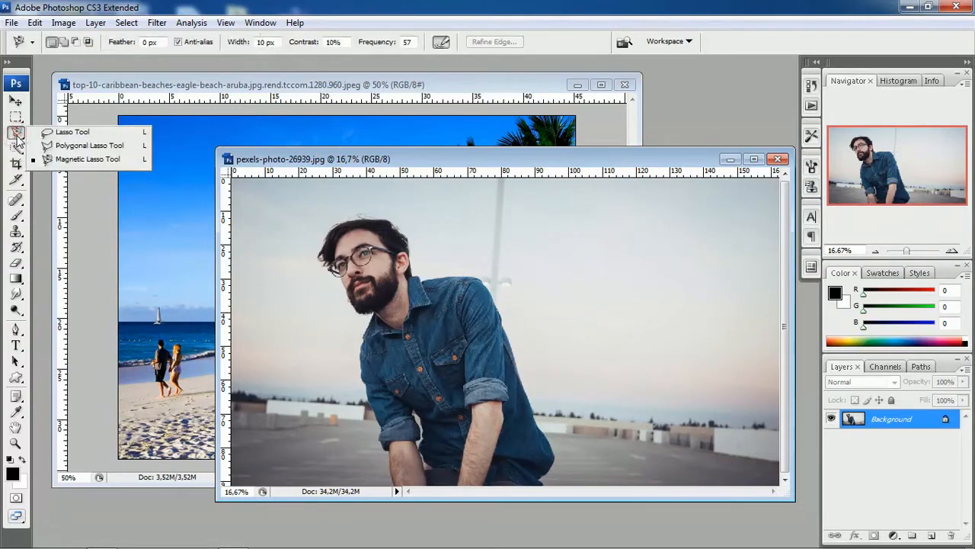
pyautogui.click(17, 136)
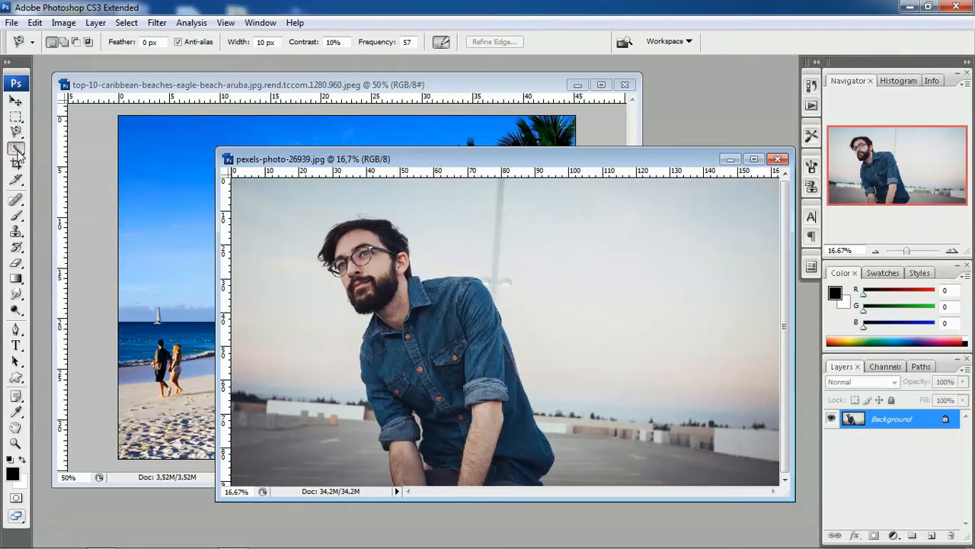
pyautogui.click(17, 150)
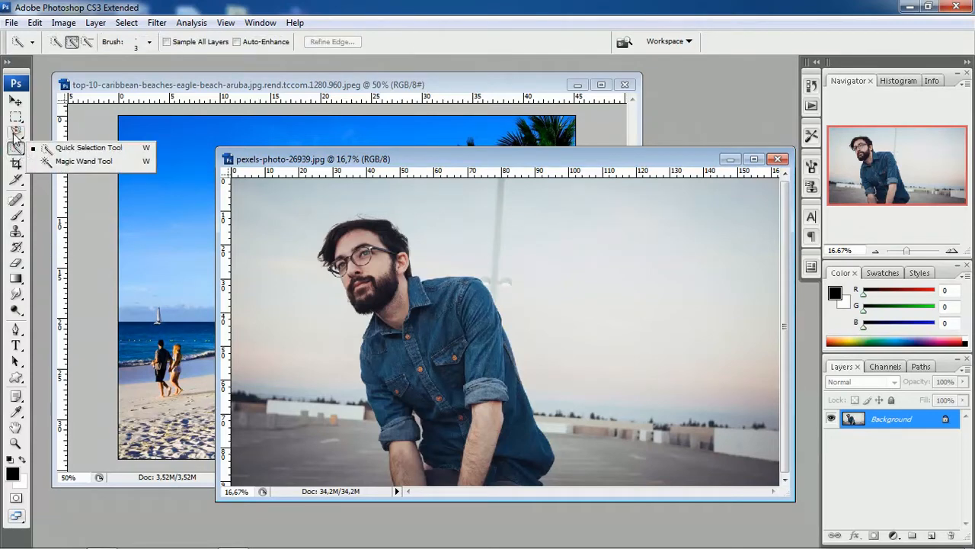
pyautogui.click(16, 132)
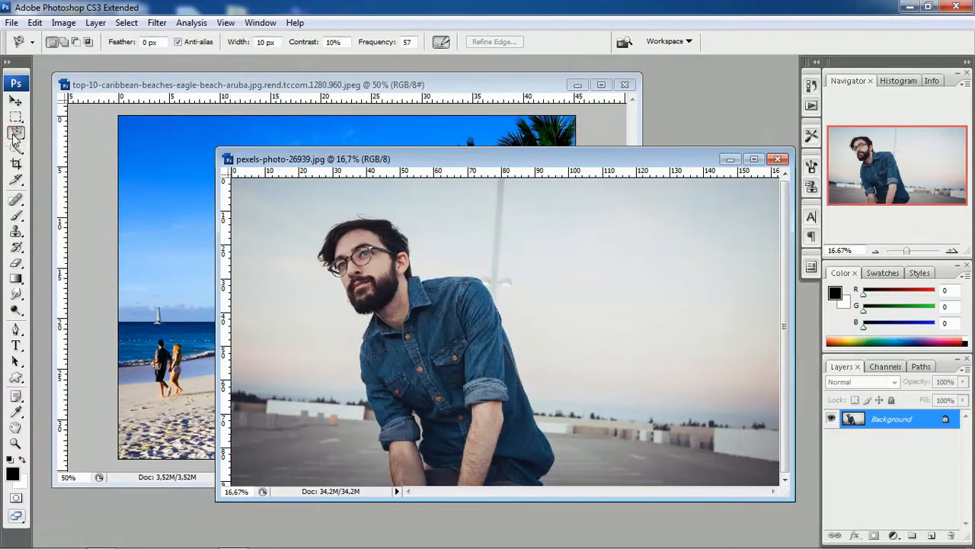
# Draw a loose freehand selection around the man with the Lasso tool, then deselect it
pyautogui.click(17, 133)
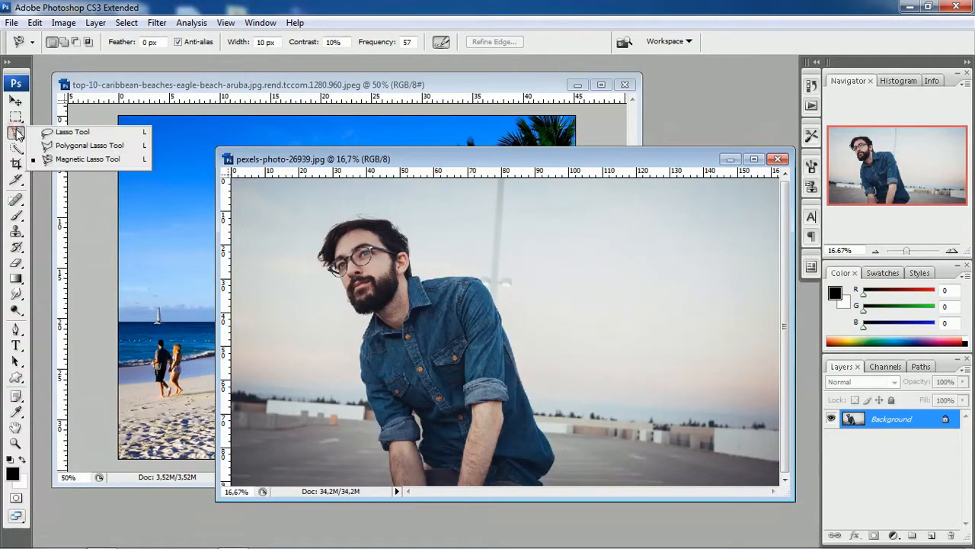
pyautogui.click(67, 133)
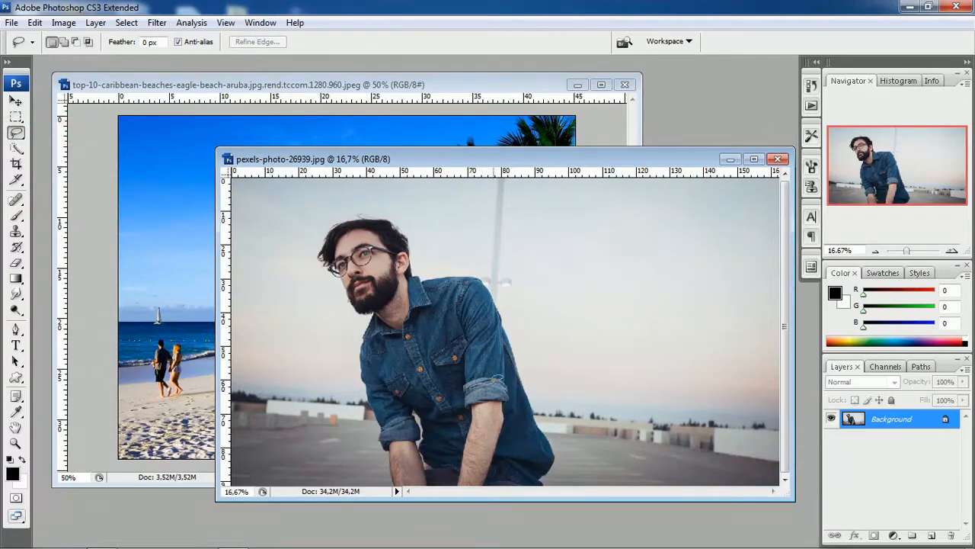
pyautogui.scroll(-1, 605, 331)
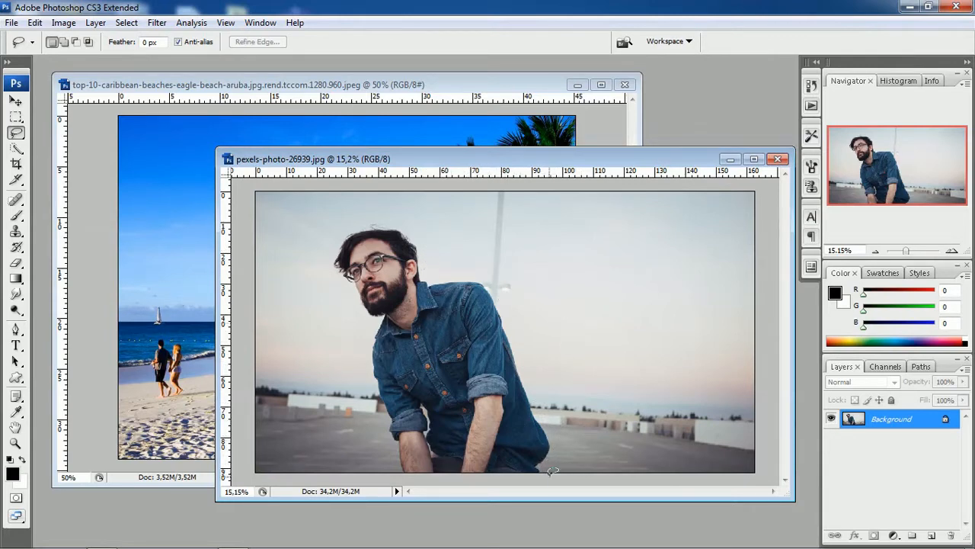
pyautogui.moveTo(547, 470)
pyautogui.mouseDown()
pyautogui.moveTo(558, 430)
pyautogui.moveTo(487, 270)
pyautogui.moveTo(429, 269)
pyautogui.moveTo(422, 241)
pyautogui.moveTo(390, 219)
pyautogui.moveTo(338, 231)
pyautogui.moveTo(321, 272)
pyautogui.moveTo(349, 288)
pyautogui.moveTo(369, 322)
pyautogui.moveTo(371, 379)
pyautogui.moveTo(396, 471)
pyautogui.moveTo(549, 469)
pyautogui.moveTo(465, 473)
pyautogui.moveTo(546, 470)
pyautogui.mouseUp()
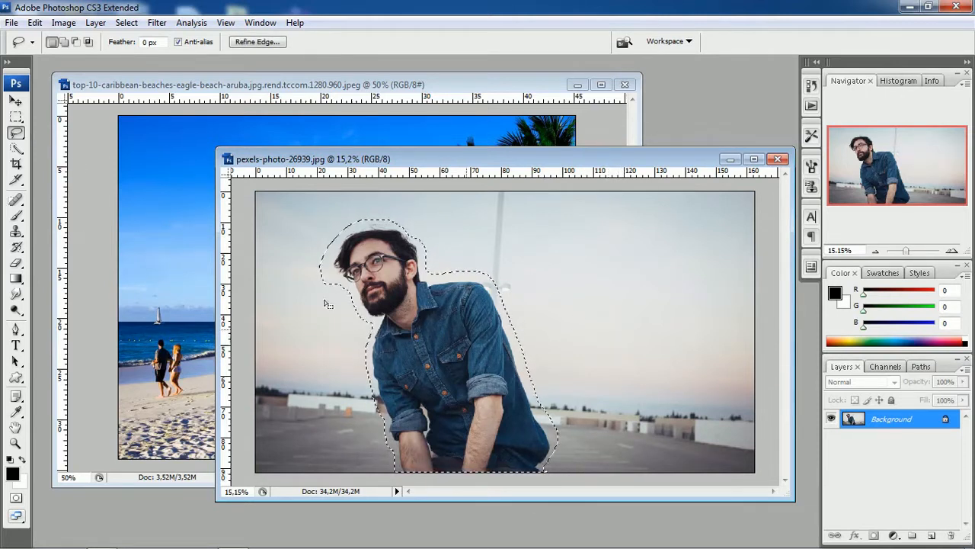
pyautogui.click(16, 132)
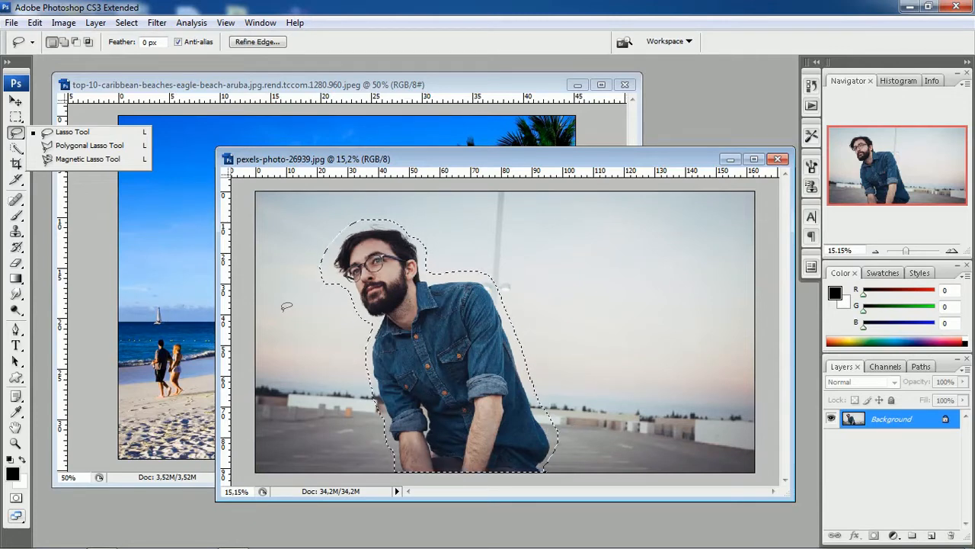
pyautogui.click(442, 294)
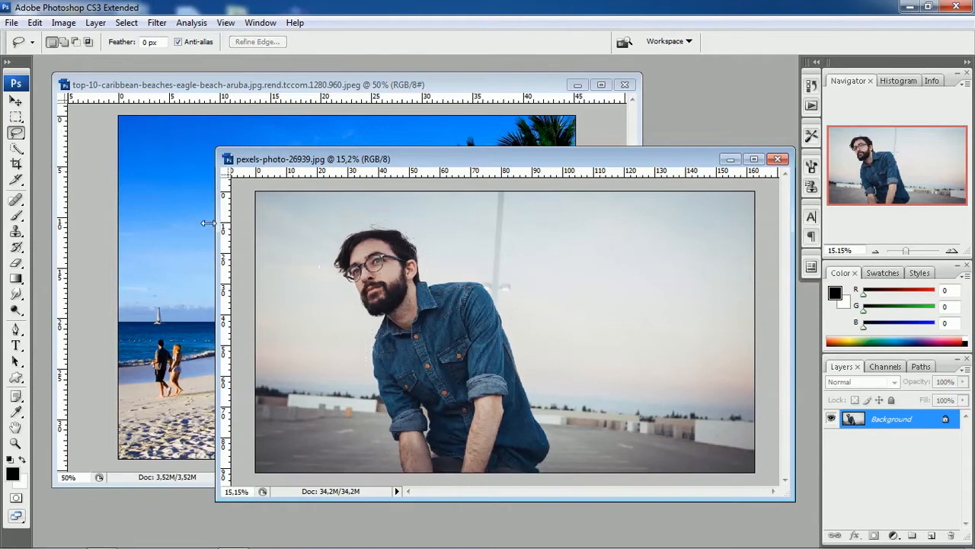
# Select the man with the Polygonal Lasso tool, tracing a loose closed outline around his body and head down to the image's lower edge
pyautogui.click(16, 132)
pyautogui.click(46, 144)
pyautogui.click(544, 476)
pyautogui.click(563, 442)
pyautogui.click(524, 378)
pyautogui.click(516, 330)
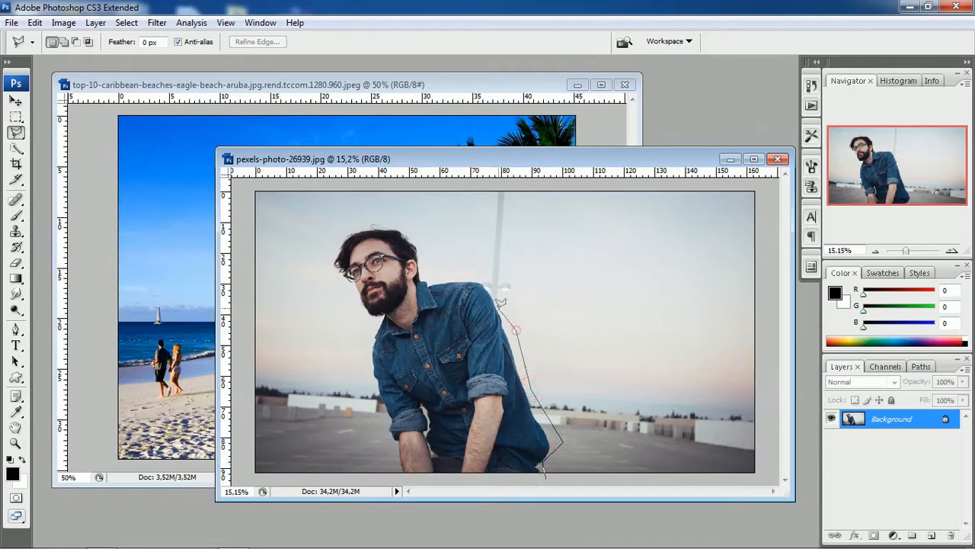
pyautogui.click(490, 277)
pyautogui.click(436, 274)
pyautogui.click(427, 243)
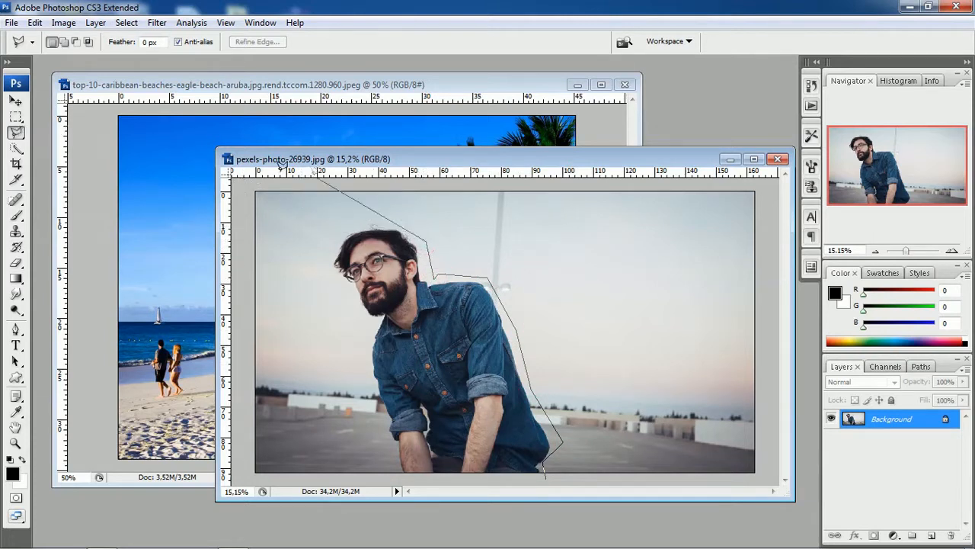
pyautogui.click(403, 226)
pyautogui.click(338, 223)
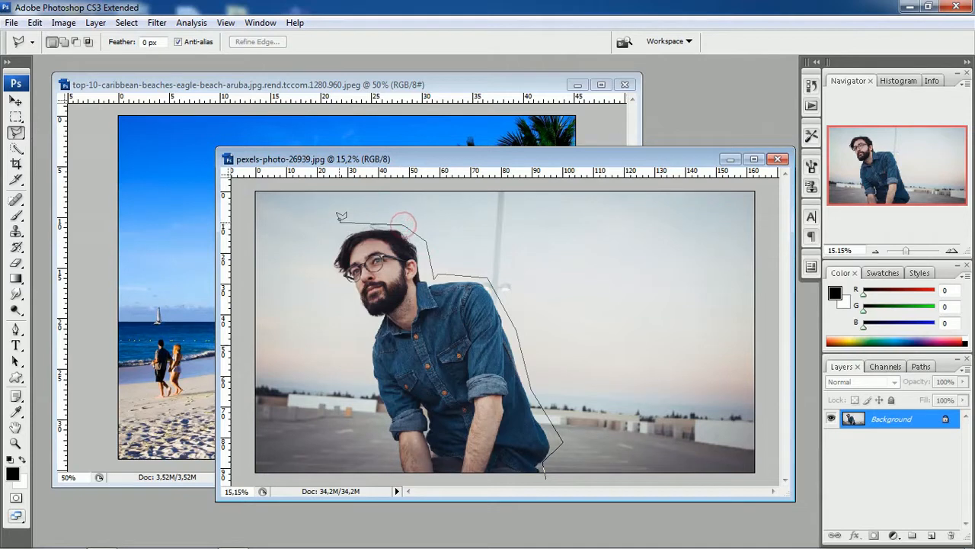
pyautogui.click(329, 271)
pyautogui.click(364, 368)
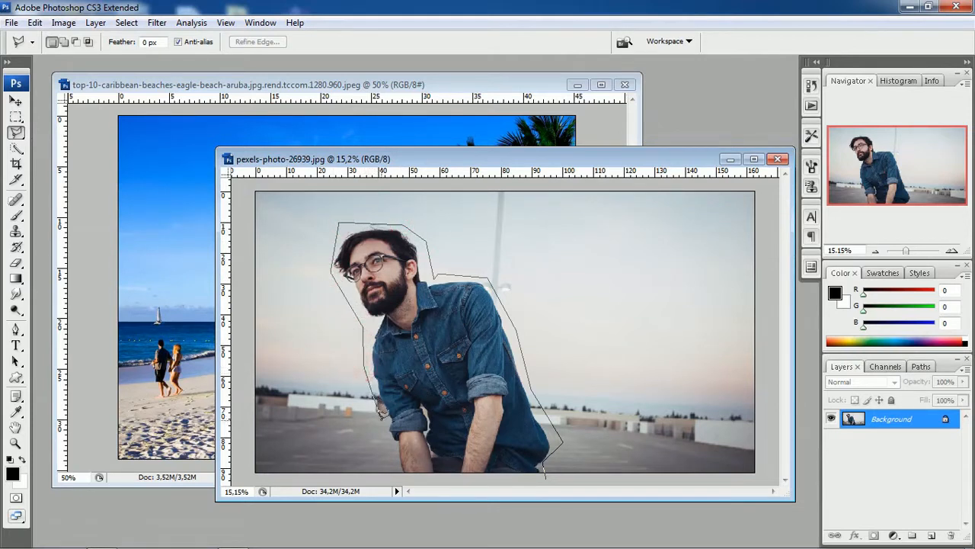
pyautogui.click(382, 439)
pyautogui.click(395, 476)
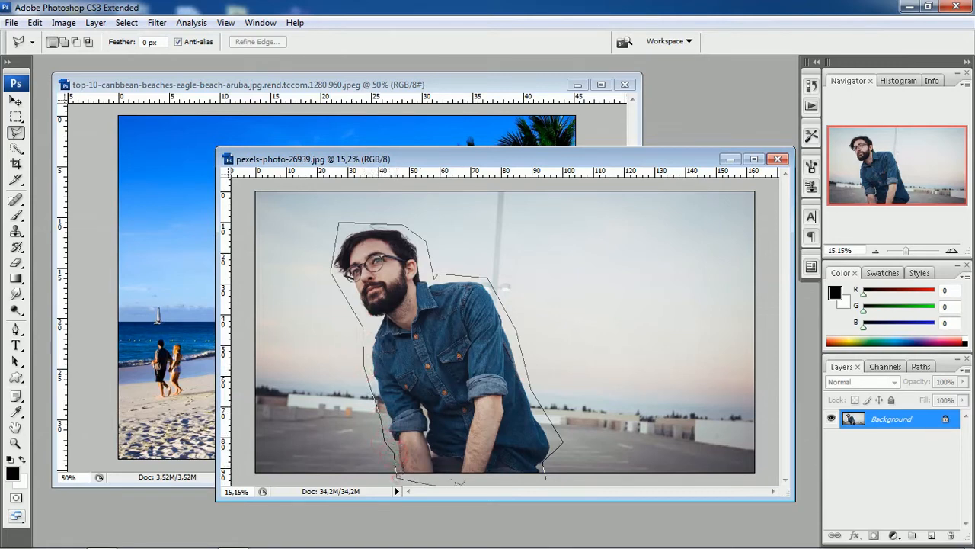
pyautogui.click(543, 474)
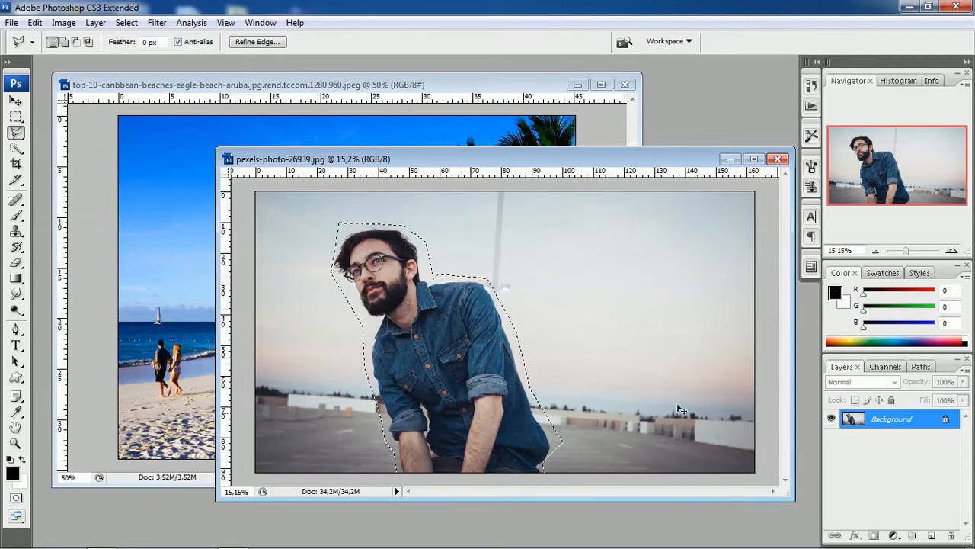
# Deselect the man, outline the white wall section at the photo's right edge with the Polygonal Lasso tool, and clear that selection
pyautogui.hotkey('ctrl', 'd')
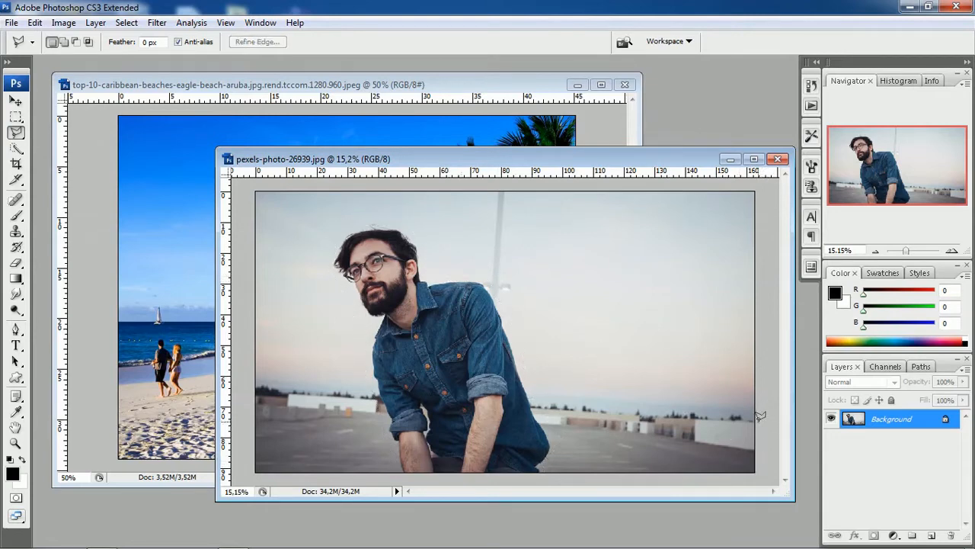
pyautogui.click(759, 417)
pyautogui.click(759, 418)
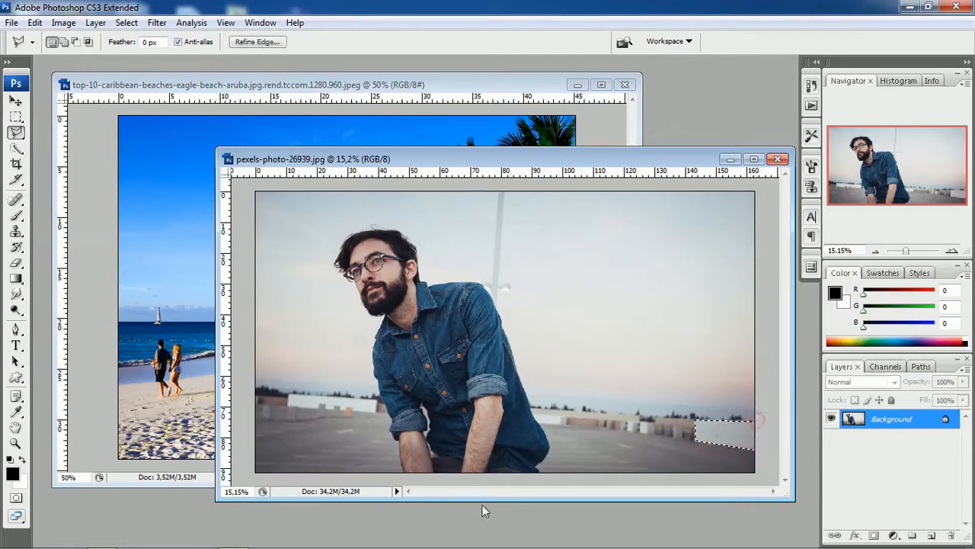
pyautogui.click(595, 464)
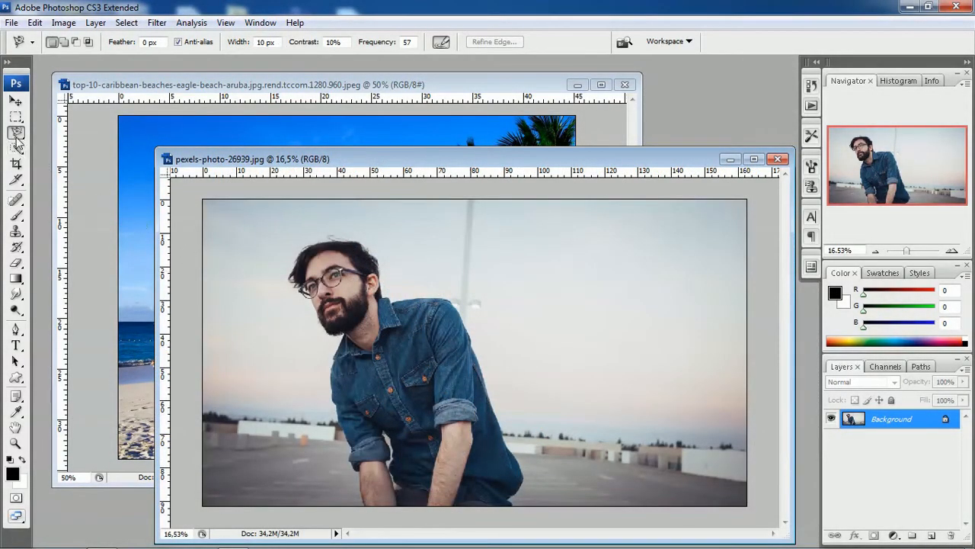
# Select the man with the Magnetic Lasso tool, tracing closely around his head and body and closing the outline beside his hip
pyautogui.click(18, 133)
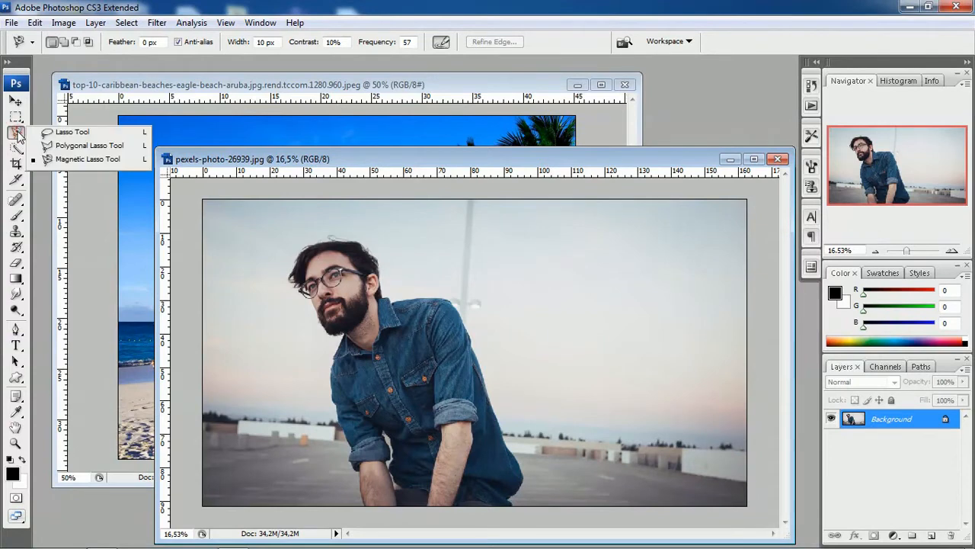
pyautogui.click(104, 160)
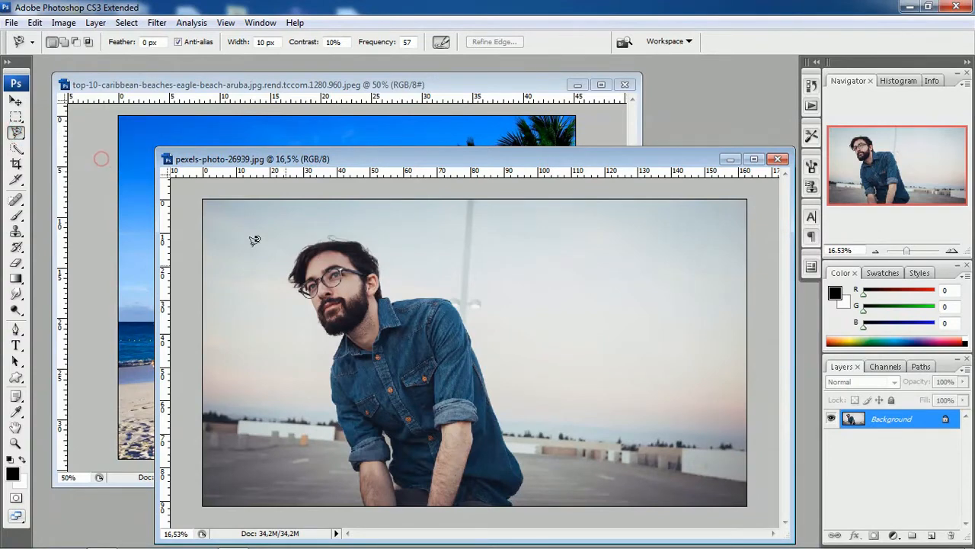
pyautogui.click(523, 475)
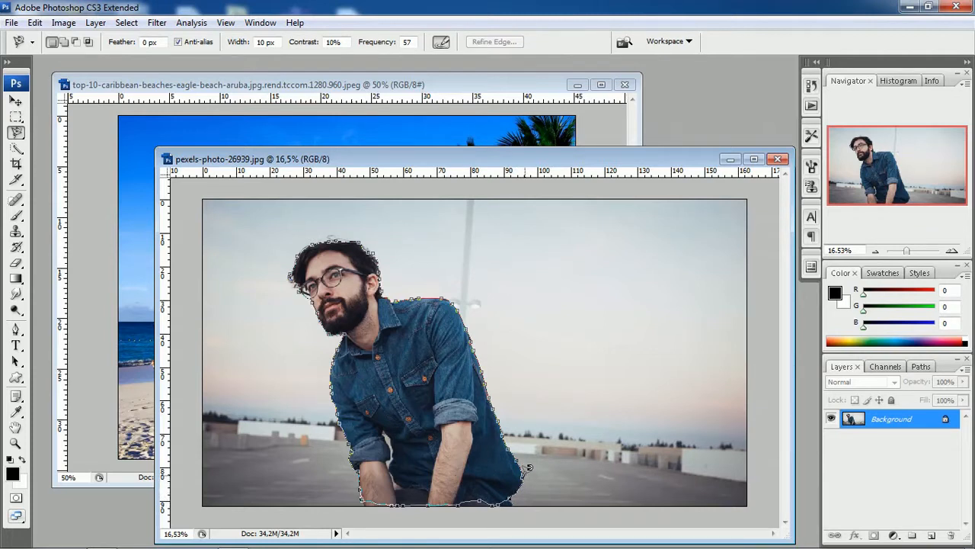
pyautogui.doubleClick(529, 467)
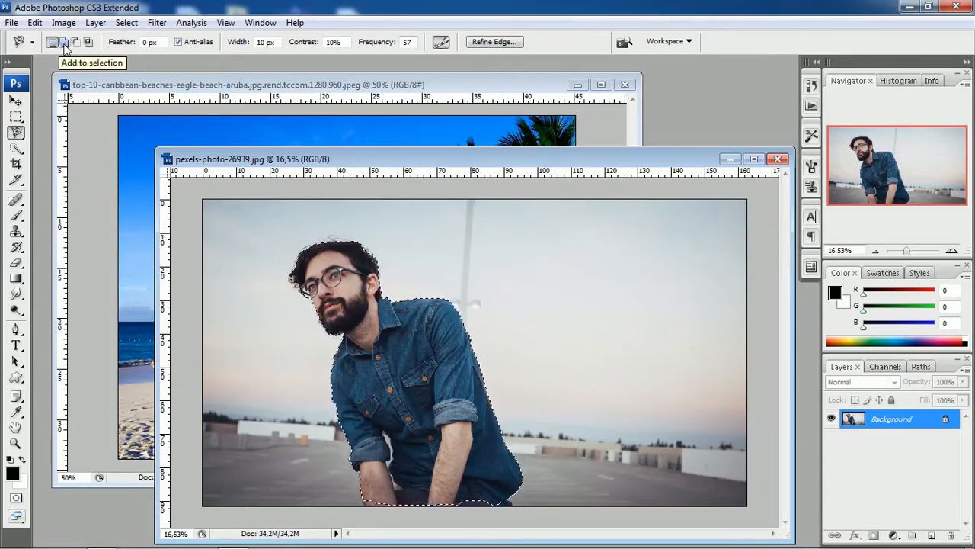
# Add the missed strips along the photo's lower edge to the man's selection with the Magnetic and Polygonal Lasso tools, and finally deselect everything
pyautogui.click(65, 43)
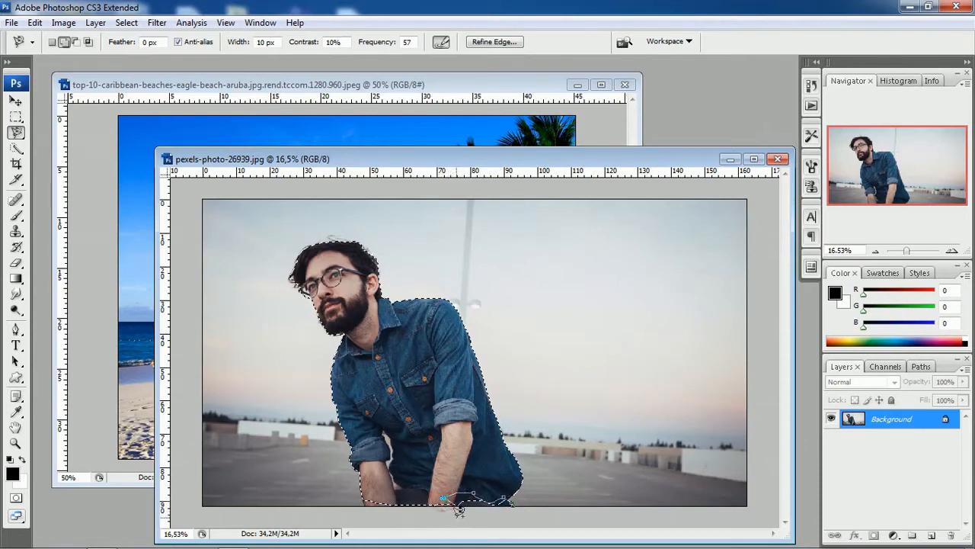
pyautogui.click(515, 503)
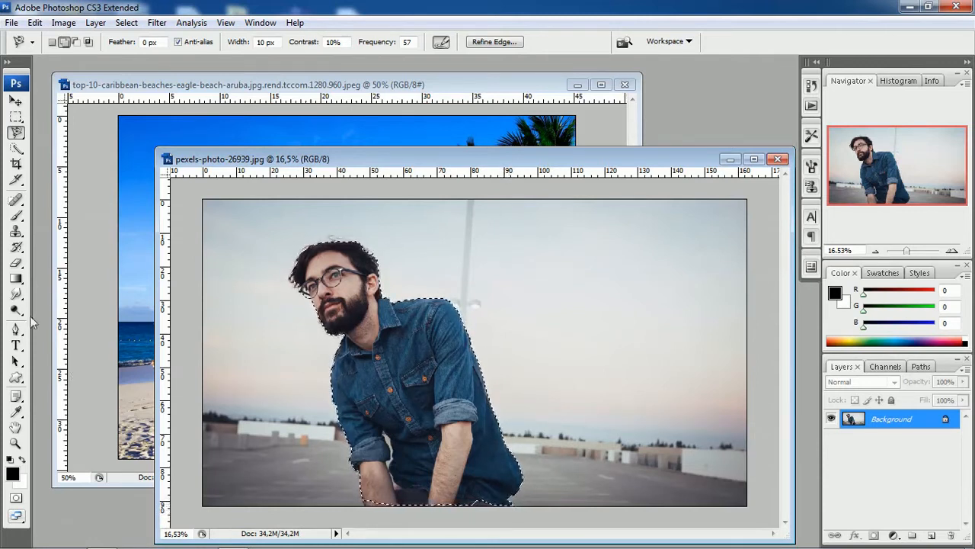
pyautogui.click(17, 134)
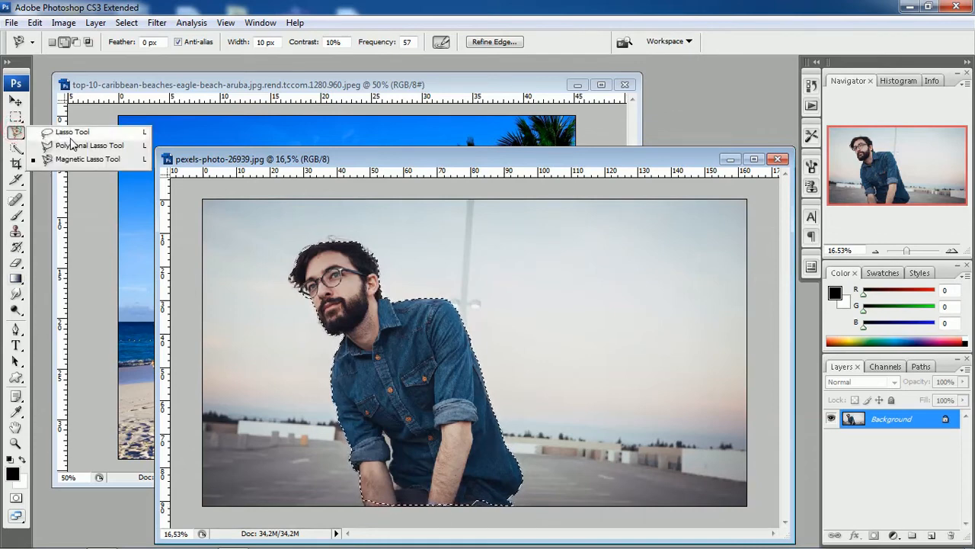
pyautogui.click(76, 145)
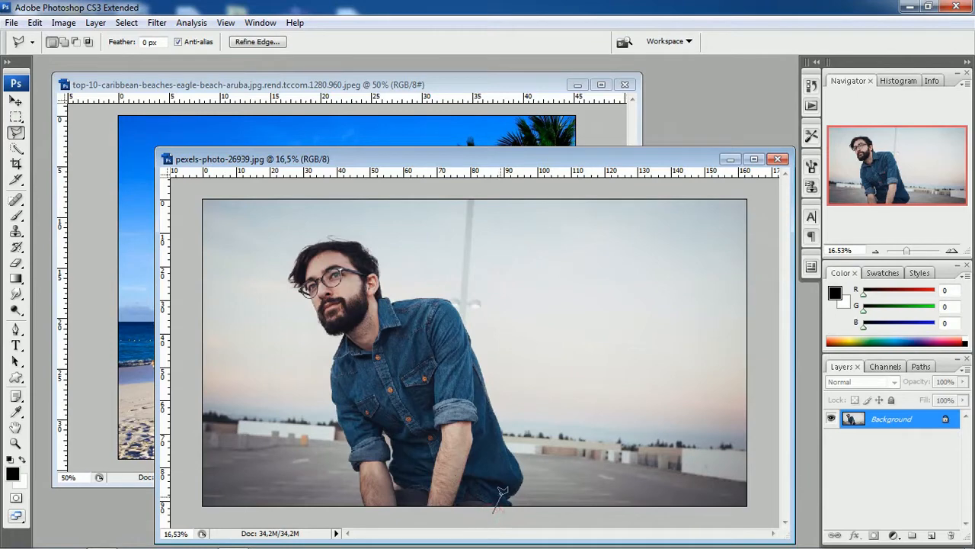
pyautogui.click(65, 42)
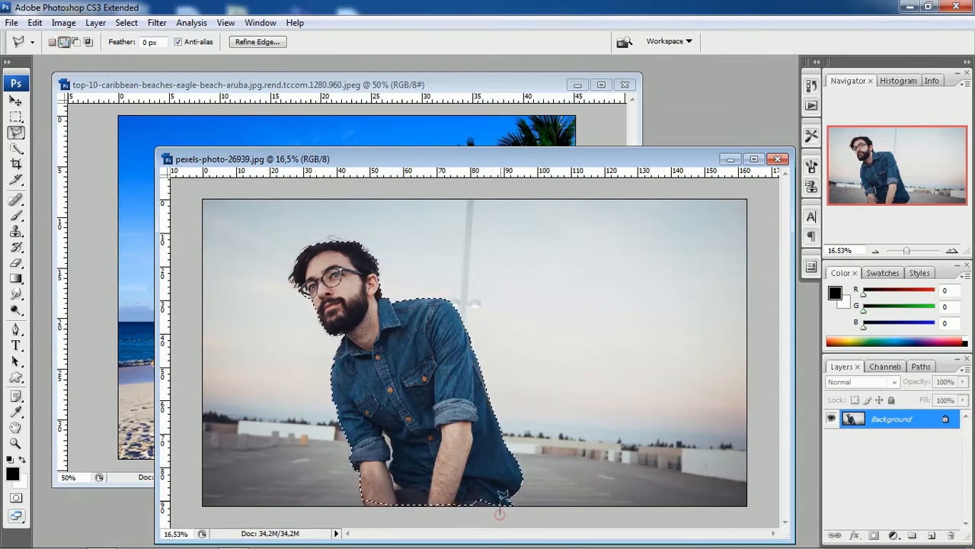
pyautogui.click(474, 489)
pyautogui.click(460, 506)
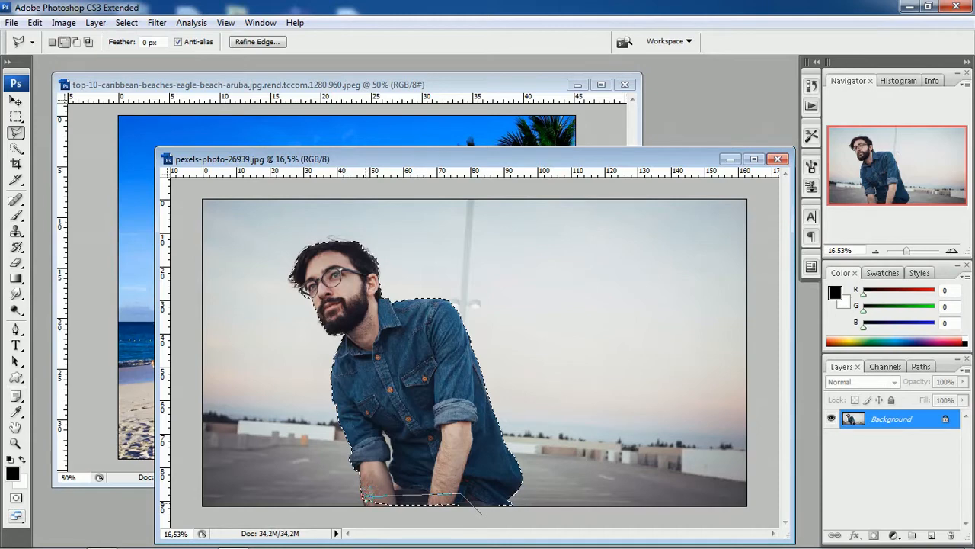
pyautogui.click(365, 508)
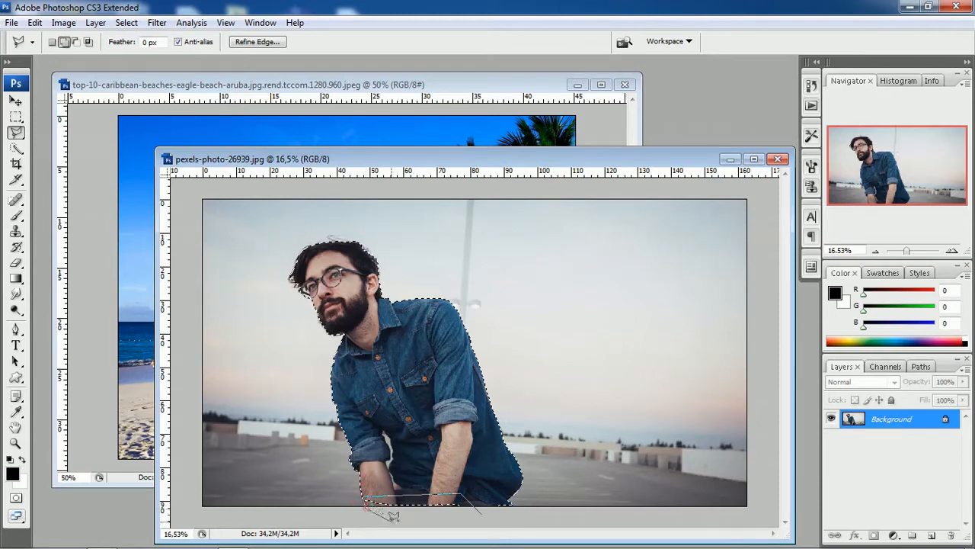
pyautogui.click(481, 510)
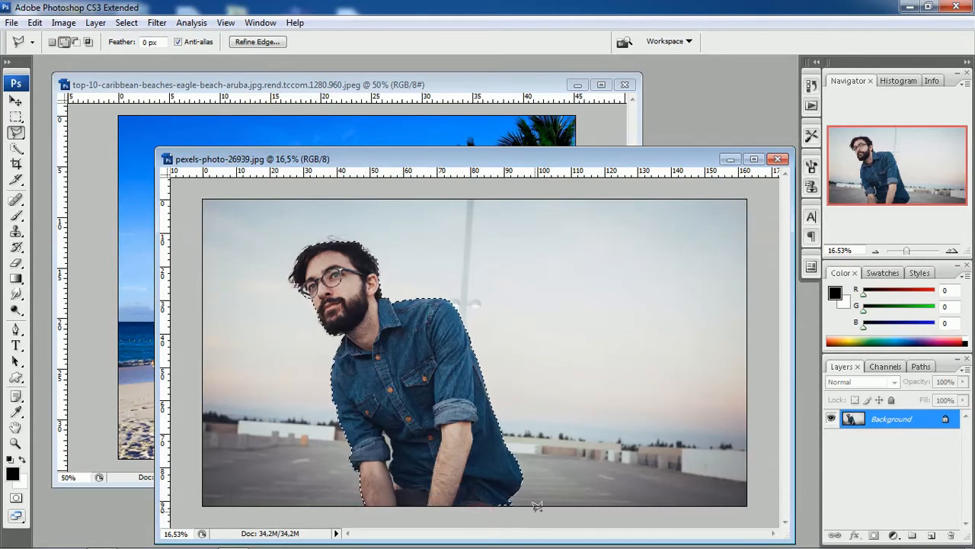
pyautogui.scroll(2, 378, 472)
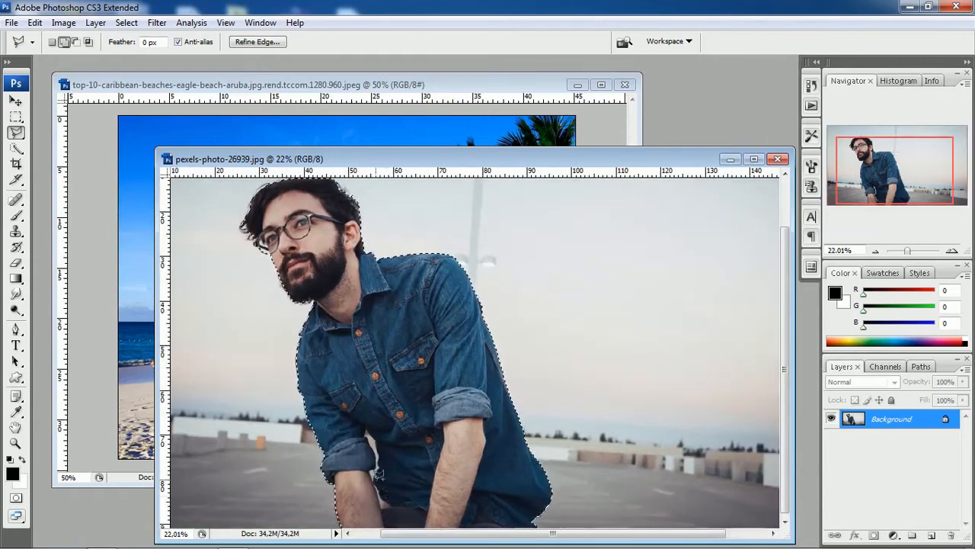
pyautogui.scroll(-2, 378, 473)
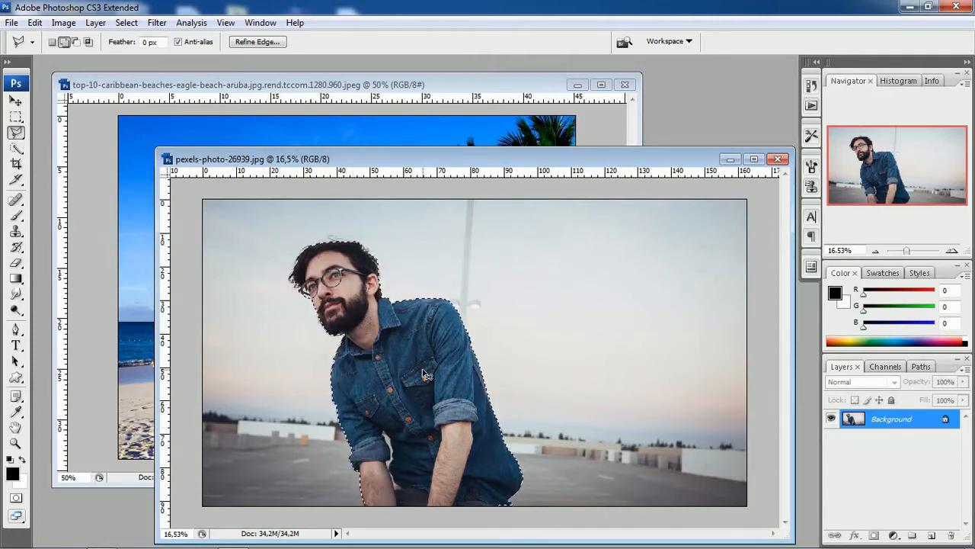
pyautogui.hotkey('ctrl', 'd')
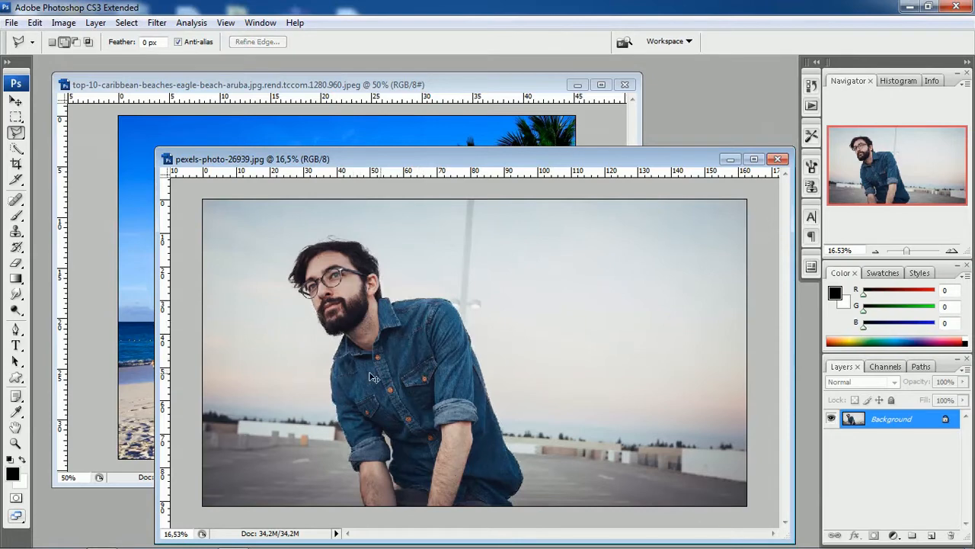
# Set up the Quick Selection tool for a new selection with a brush diameter of 22 px
pyautogui.click(17, 148)
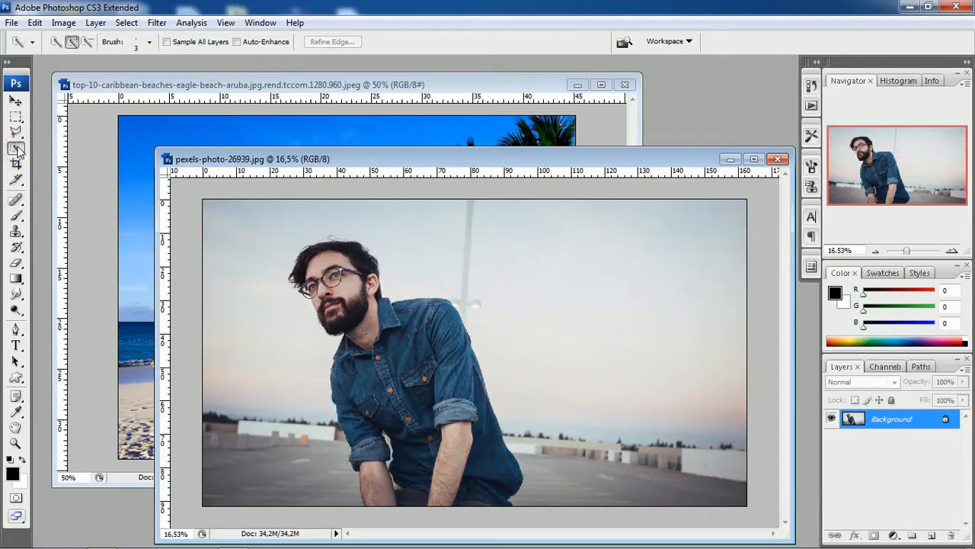
pyautogui.click(18, 149)
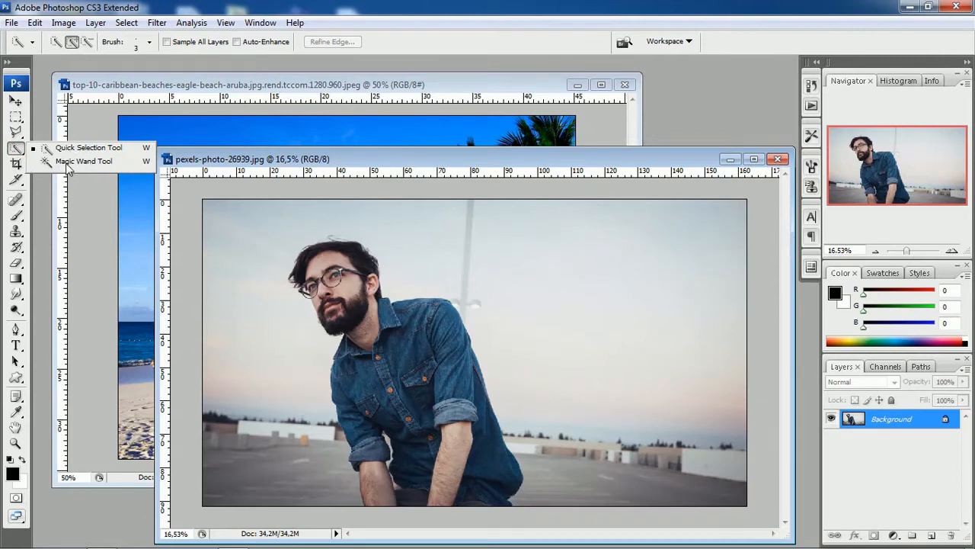
pyautogui.click(17, 151)
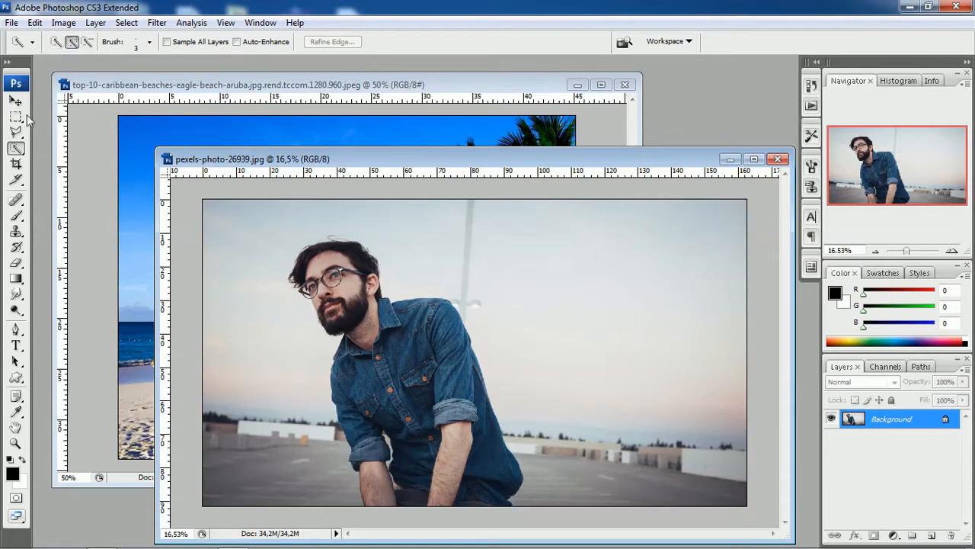
pyautogui.click(56, 42)
pyautogui.click(149, 42)
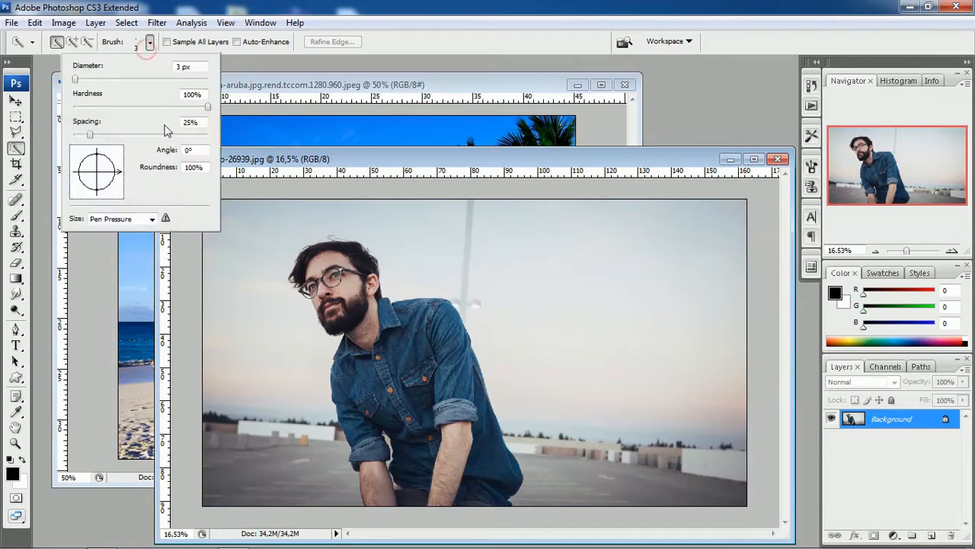
pyautogui.click(88, 78)
pyautogui.click(149, 42)
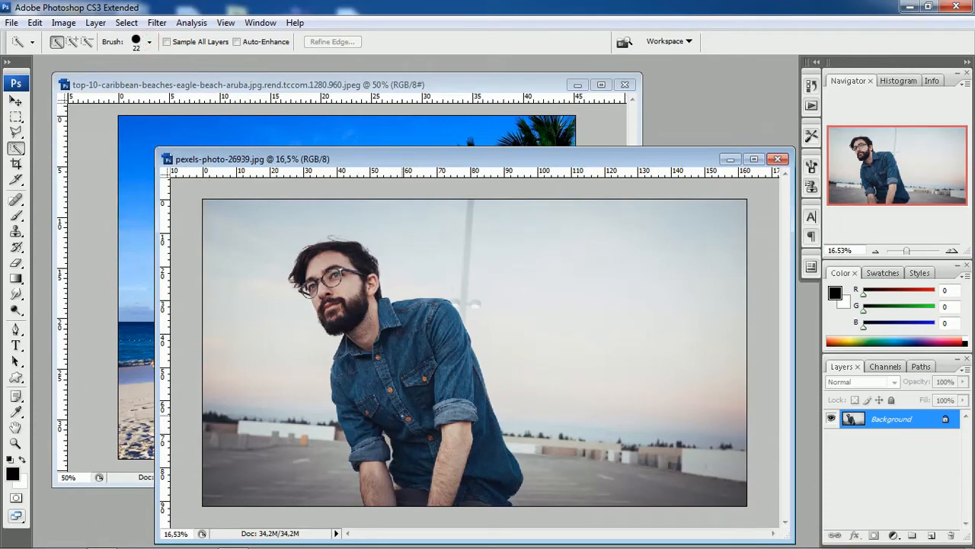
# Enlarge the Quick Selection brush to 125 px and keep the whole portrait photo in view
pyautogui.press(']')
pyautogui.press(']')
pyautogui.press(']')
pyautogui.press(']')
pyautogui.press(']')
pyautogui.press(']')
pyautogui.press(']')
pyautogui.press(']')
pyautogui.press(']')
pyautogui.press(']')
pyautogui.press('[')
pyautogui.press('[')
pyautogui.press('[')
pyautogui.press('[')
pyautogui.press('[')
pyautogui.press('[')
pyautogui.hotkey('ctrl', '0')
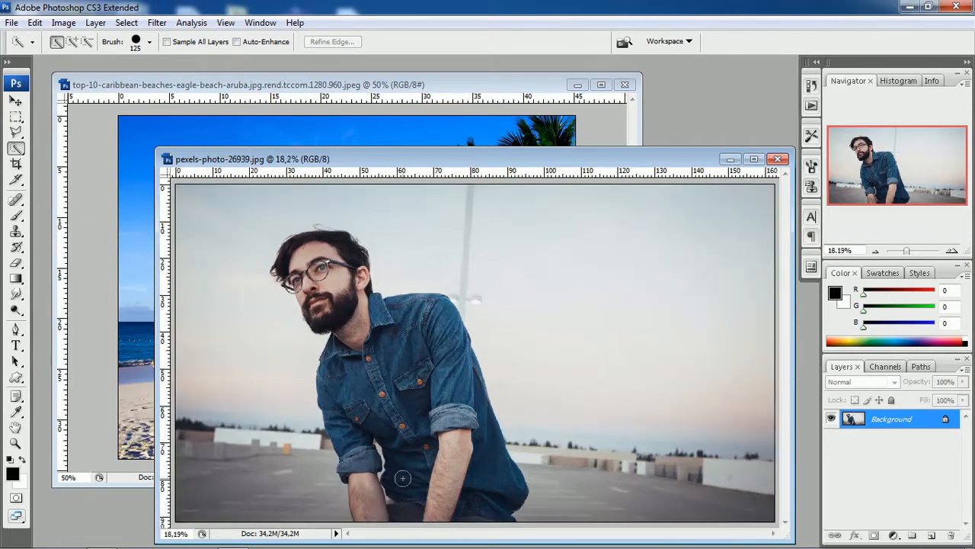
pyautogui.scroll(-1, 600, 382)
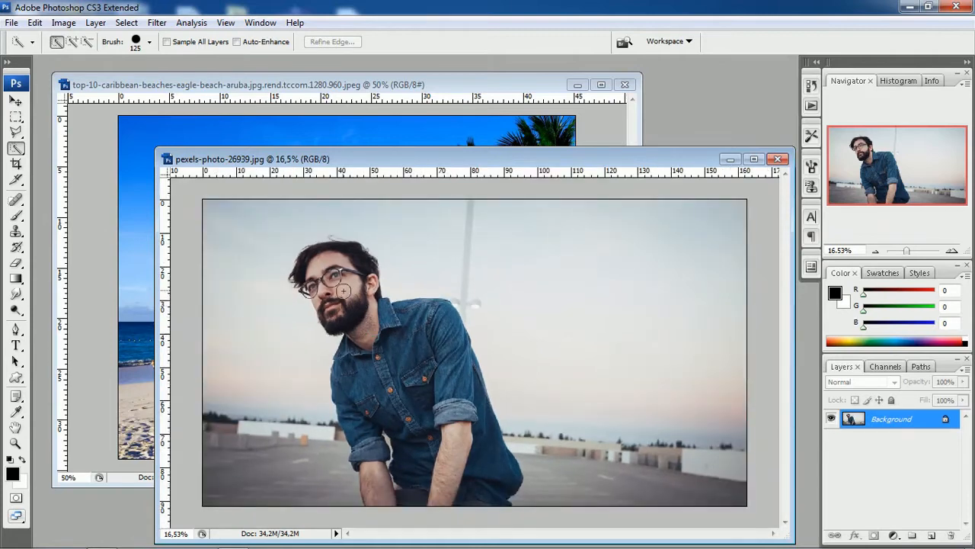
# Select the man's head, shirt and both forearms by painting over them with the Quick Selection brush
pyautogui.moveTo(320, 259)
pyautogui.mouseDown()
pyautogui.moveTo(358, 298)
pyautogui.moveTo(404, 373)
pyautogui.moveTo(432, 394)
pyautogui.mouseUp()
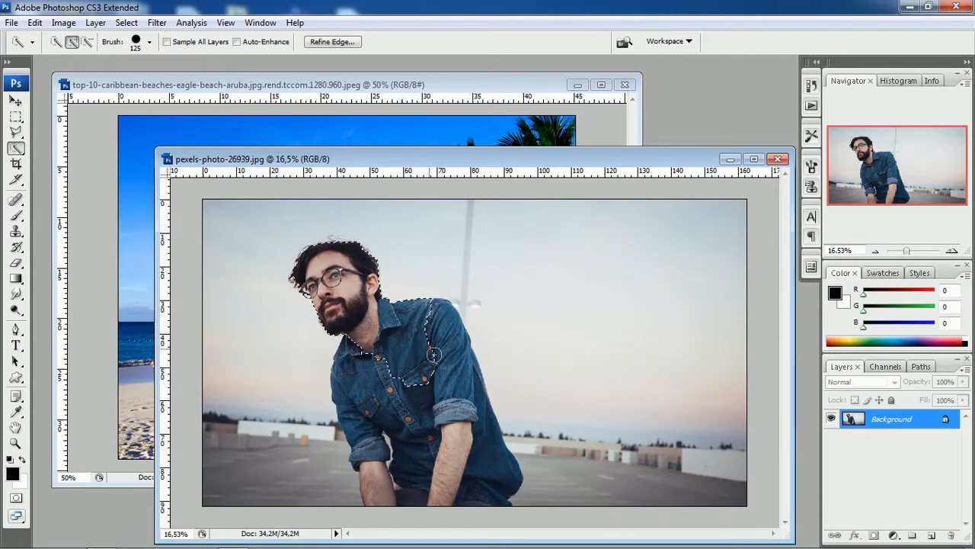
pyautogui.moveTo(465, 410)
pyautogui.mouseDown()
pyautogui.moveTo(437, 373)
pyautogui.moveTo(461, 392)
pyautogui.moveTo(483, 442)
pyautogui.mouseUp()
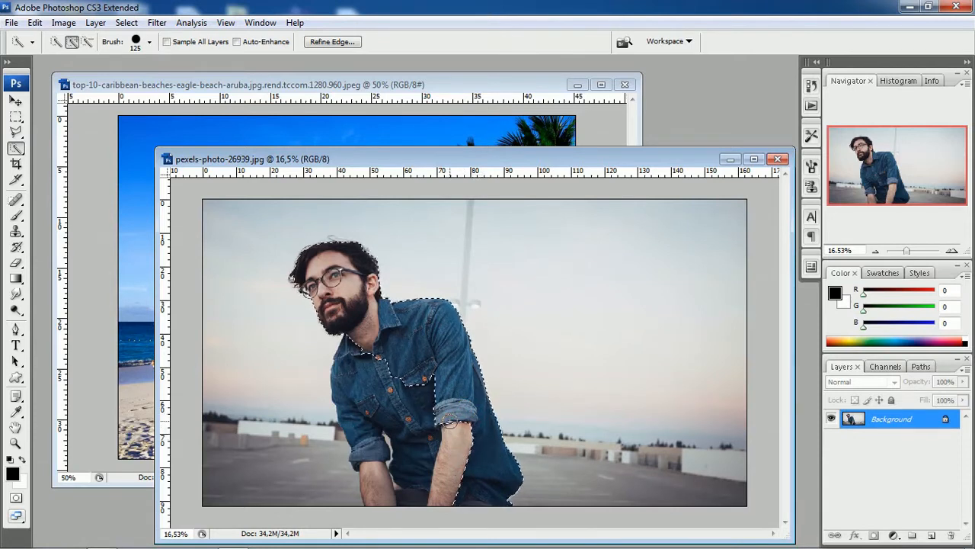
pyautogui.moveTo(452, 420); pyautogui.dragTo(456, 440)
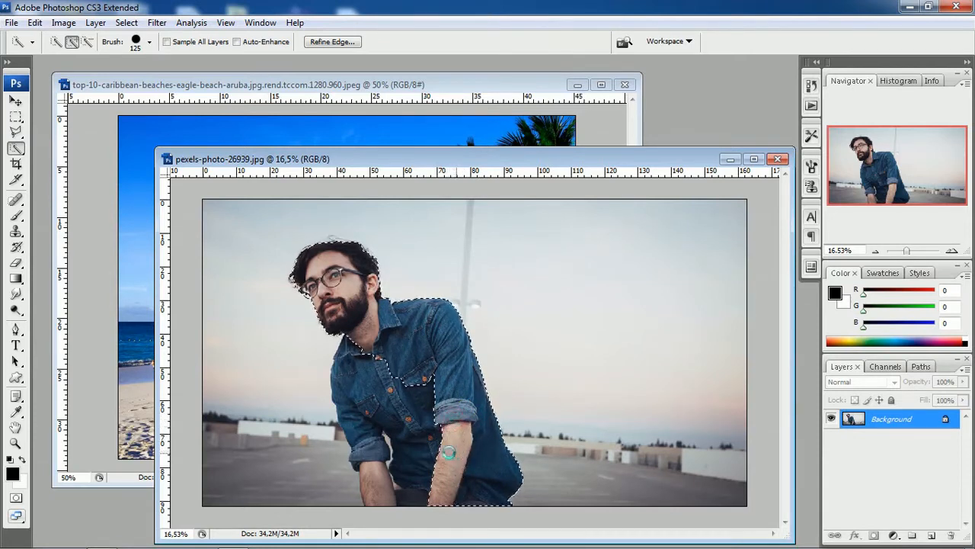
pyautogui.moveTo(441, 396)
pyautogui.mouseDown()
pyautogui.moveTo(427, 405)
pyautogui.moveTo(423, 450)
pyautogui.moveTo(403, 468)
pyautogui.mouseUp()
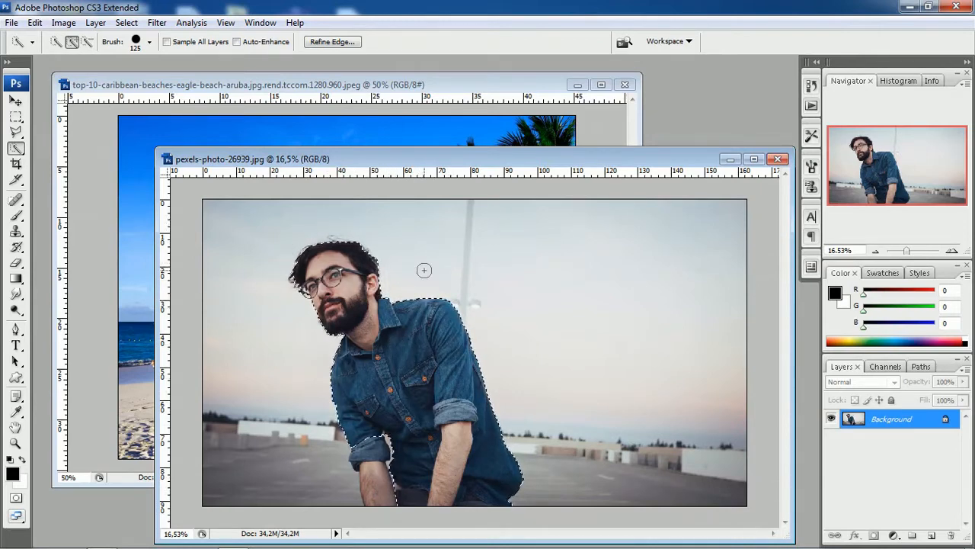
pyautogui.moveTo(405, 458); pyautogui.dragTo(392, 483)
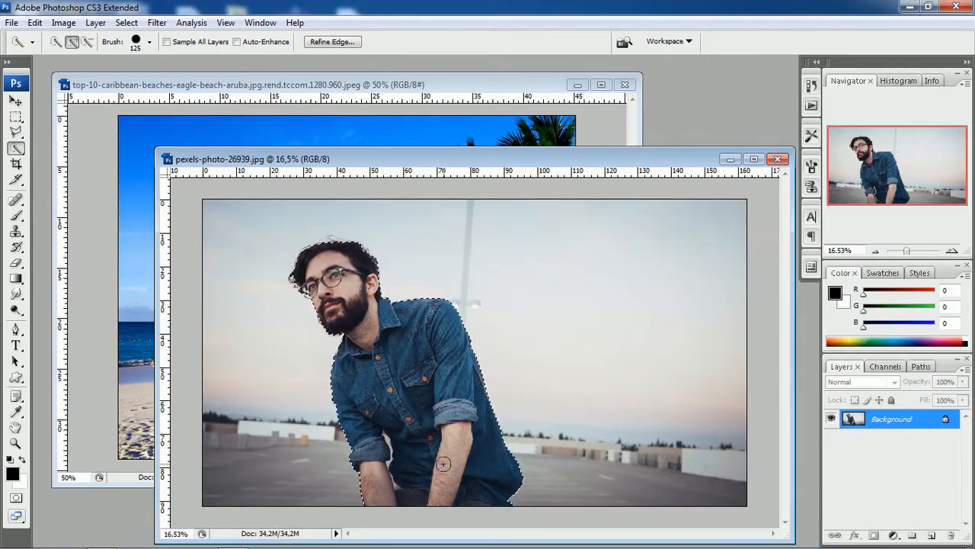
# Reduce the Quick Selection brush to 8 px and add the missed hair strands and glasses rim beside the man's face to the selection
pyautogui.scroll(10, 306, 332)
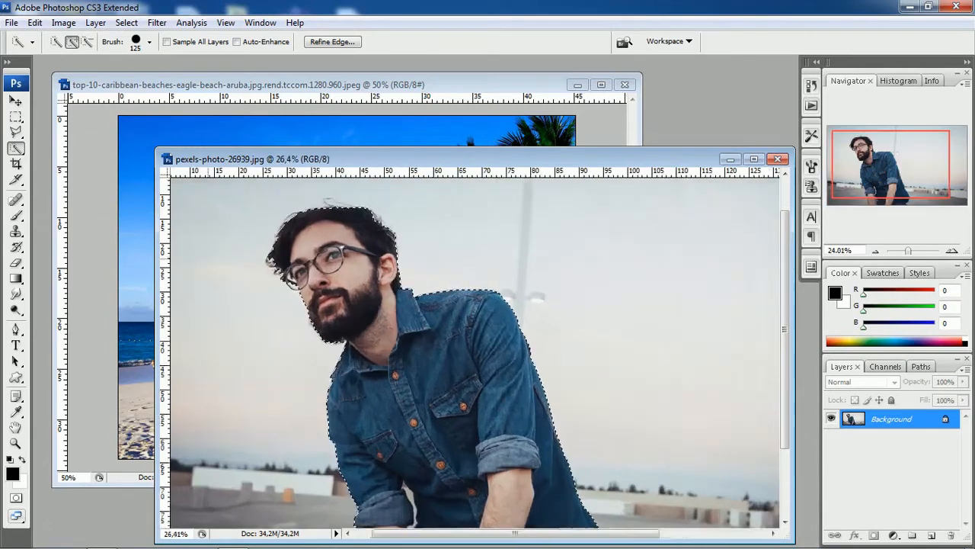
pyautogui.scroll(5, 291, 290)
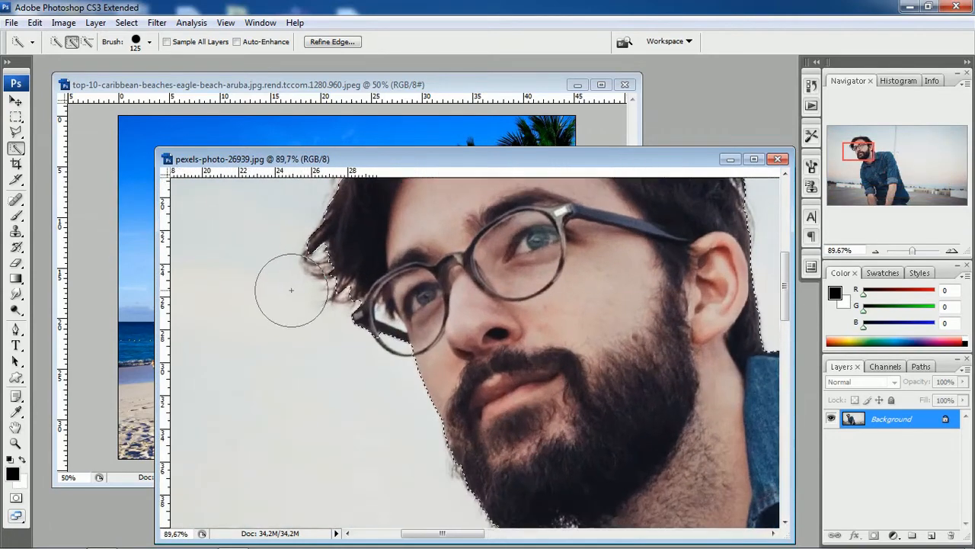
pyautogui.press('[')
pyautogui.press('[')
pyautogui.press('[')
pyautogui.press('[')
pyautogui.press('[')
pyautogui.press('[')
pyautogui.press('[')
pyautogui.press('[')
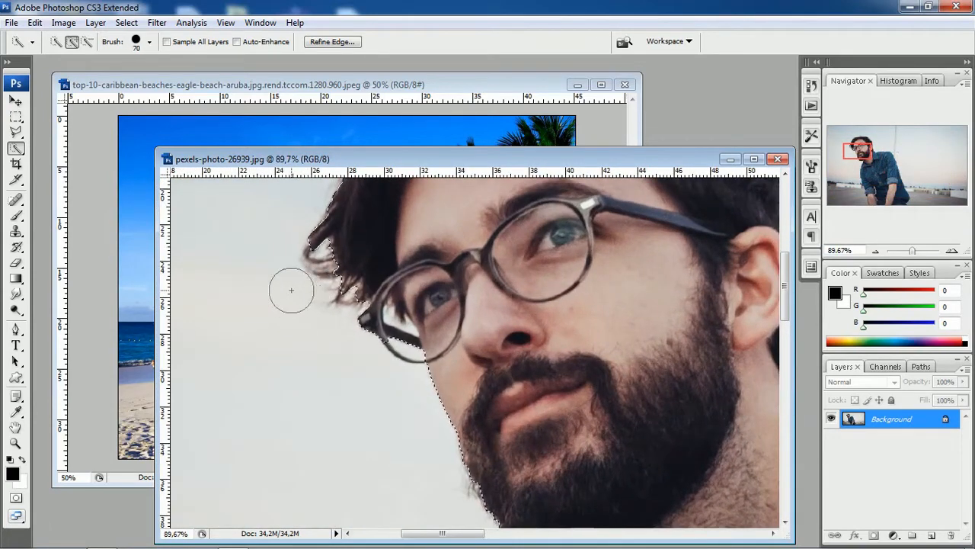
pyautogui.press('[')
pyautogui.press('[')
pyautogui.press('[')
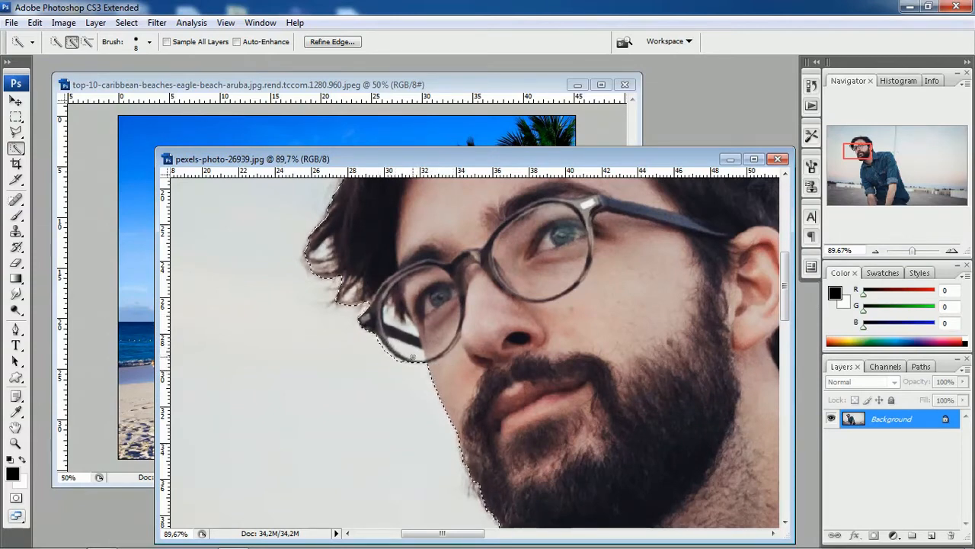
pyautogui.scroll(-10, 405, 337)
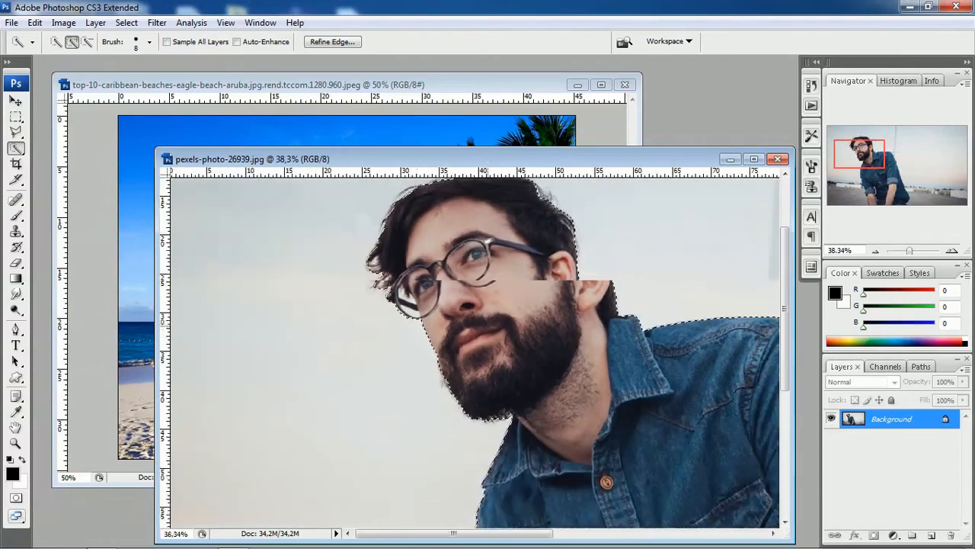
# Inspect the selection outline around the man's hair, glasses and beard up close and in the wider view
pyautogui.scroll(-5, 404, 337)
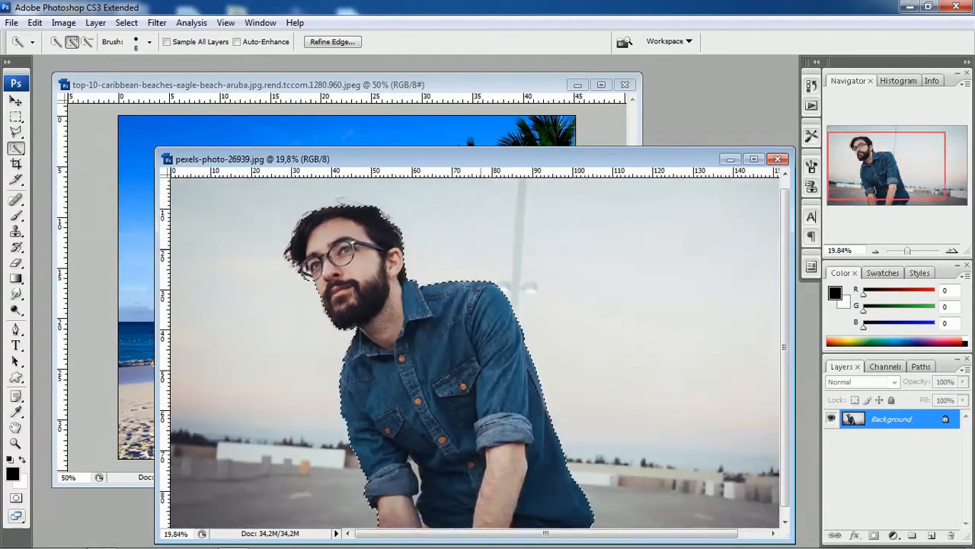
pyautogui.scroll(5, 430, 307)
pyautogui.scroll(-6, 431, 306)
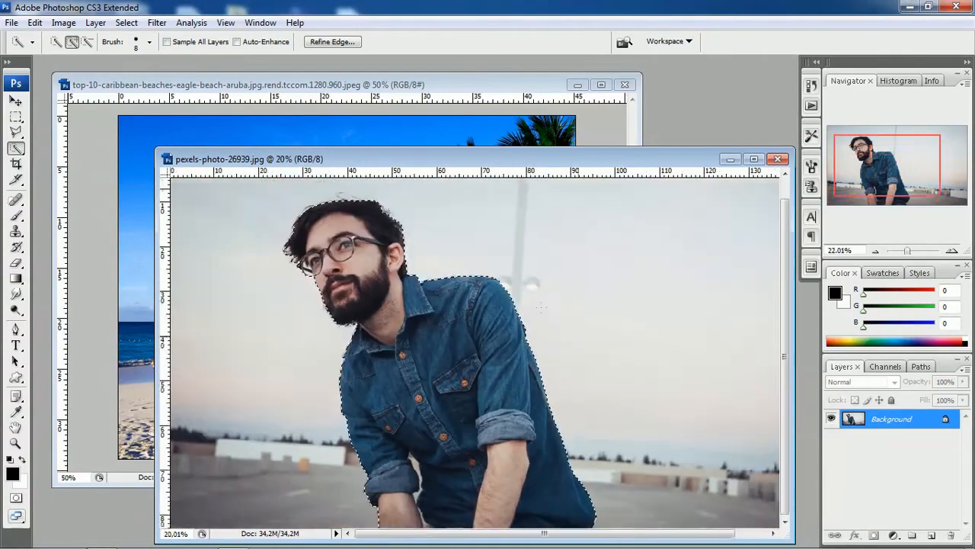
pyautogui.scroll(4, 206, 205)
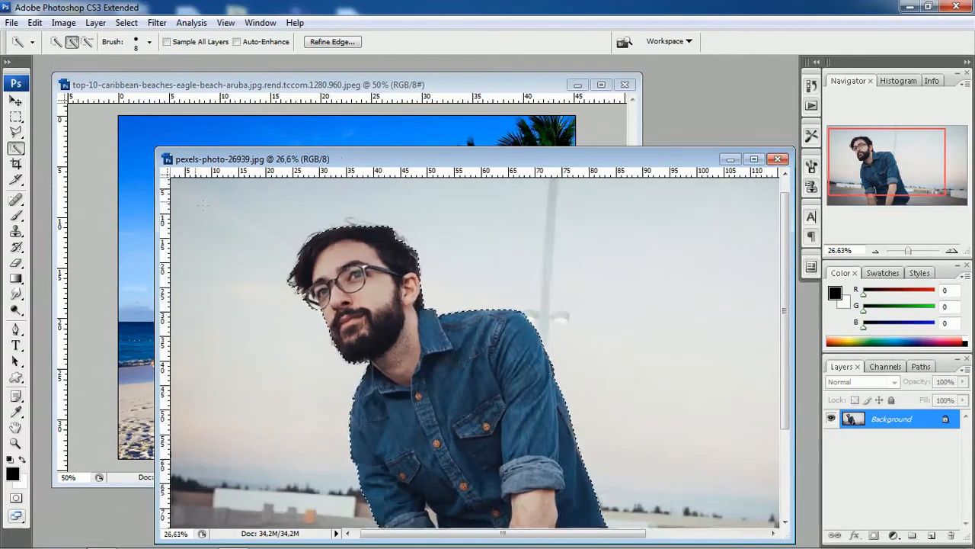
pyautogui.scroll(9, 320, 308)
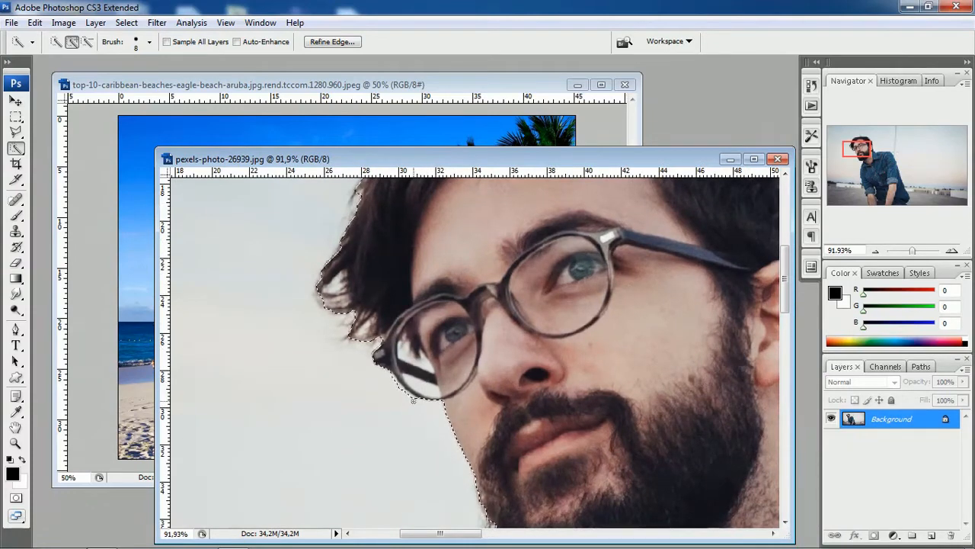
pyautogui.scroll(-1, 369, 285)
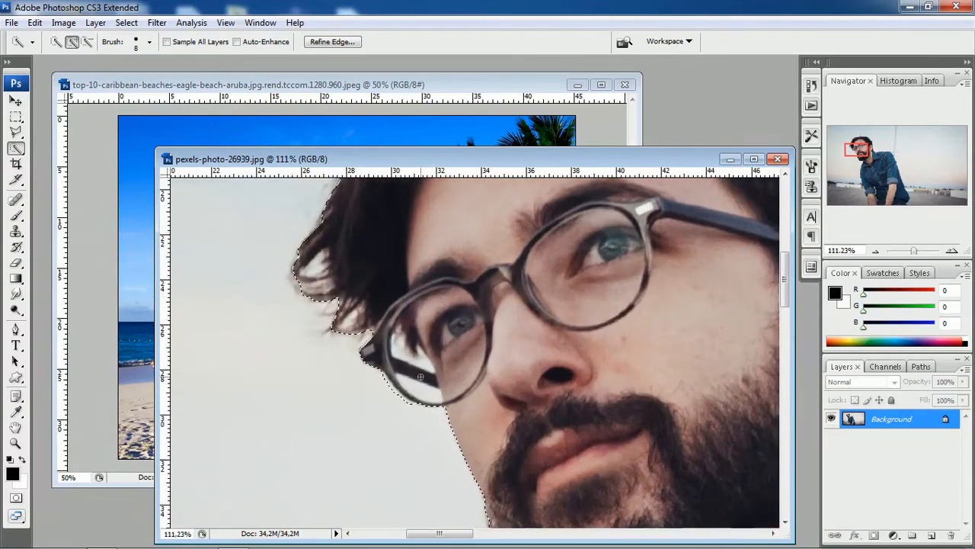
pyautogui.scroll(-2, 369, 285)
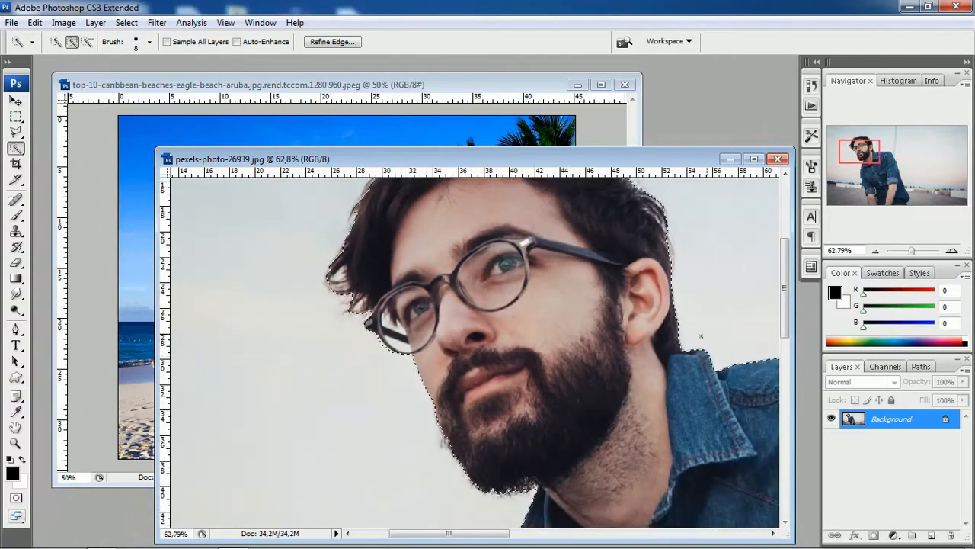
# Inspect the selection outline along the man's sleeves, forearms and lower shirt for enclosed background areas
pyautogui.moveTo(784, 298); pyautogui.dragTo(791, 493)
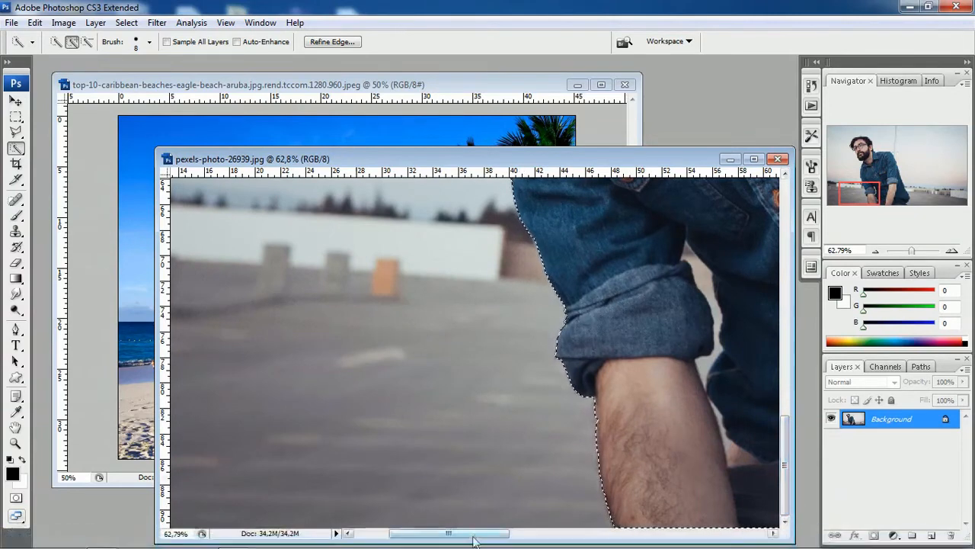
pyautogui.moveTo(472, 538); pyautogui.dragTo(529, 538)
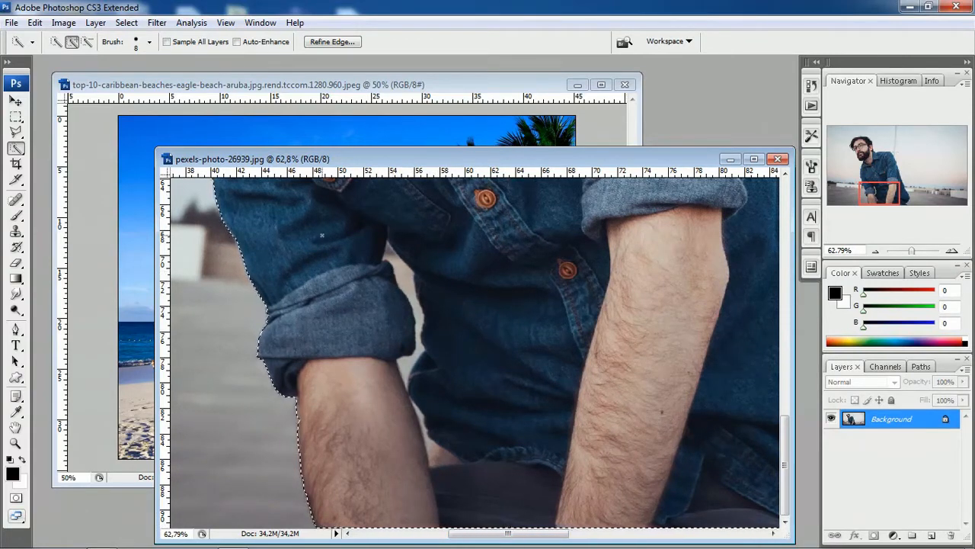
pyautogui.scroll(-1, 349, 291)
pyautogui.scroll(-5, 349, 290)
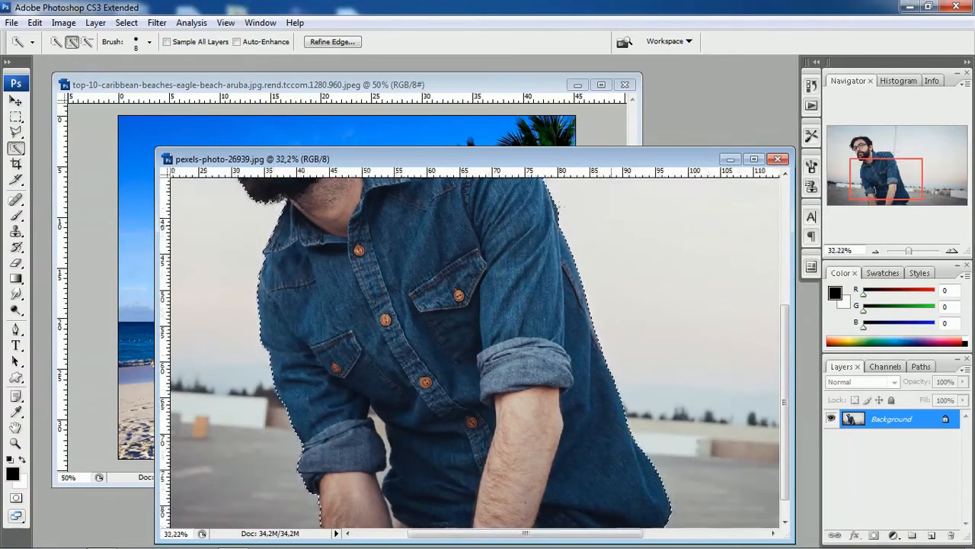
pyautogui.scroll(-3, 608, 267)
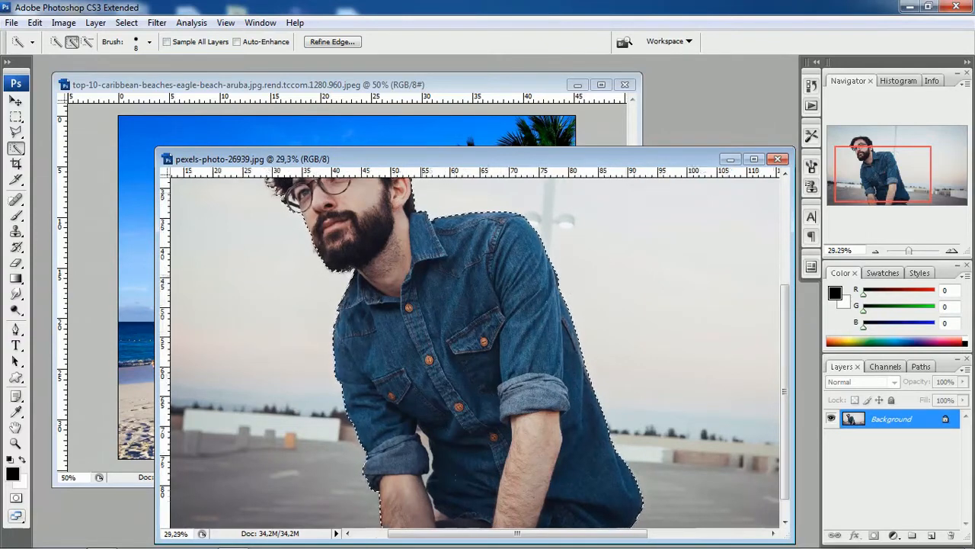
pyautogui.scroll(5, 432, 315)
pyautogui.scroll(-5, 431, 315)
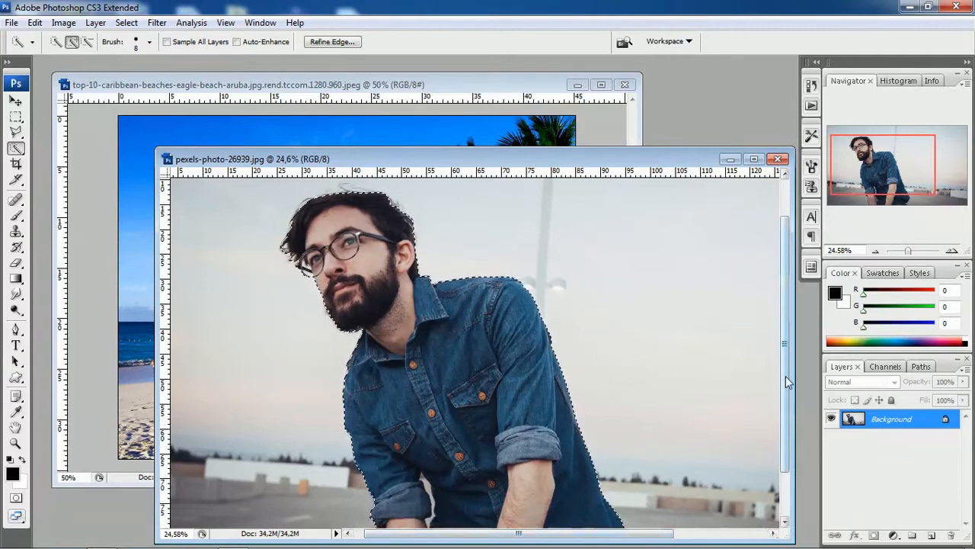
# Subtract the background gap between the rolled sleeve and the shirt from the selection with the Quick Selection tool
pyautogui.moveTo(786, 380); pyautogui.dragTo(788, 437)
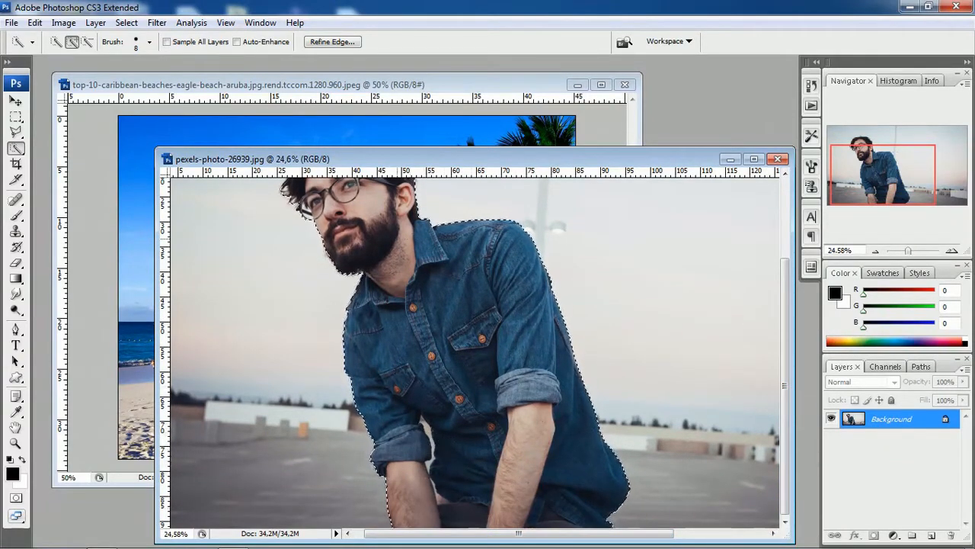
pyautogui.click(89, 43)
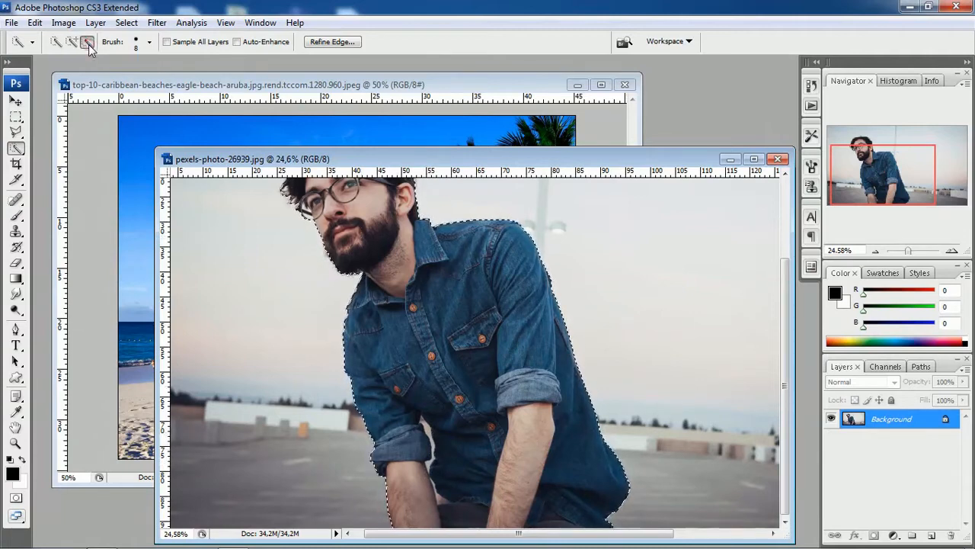
pyautogui.scroll(3, 469, 481)
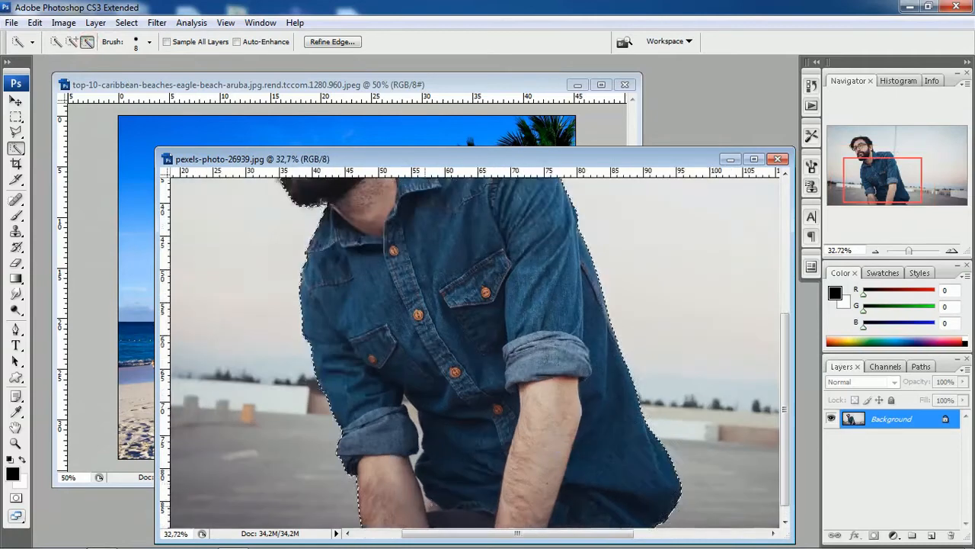
pyautogui.scroll(8, 410, 444)
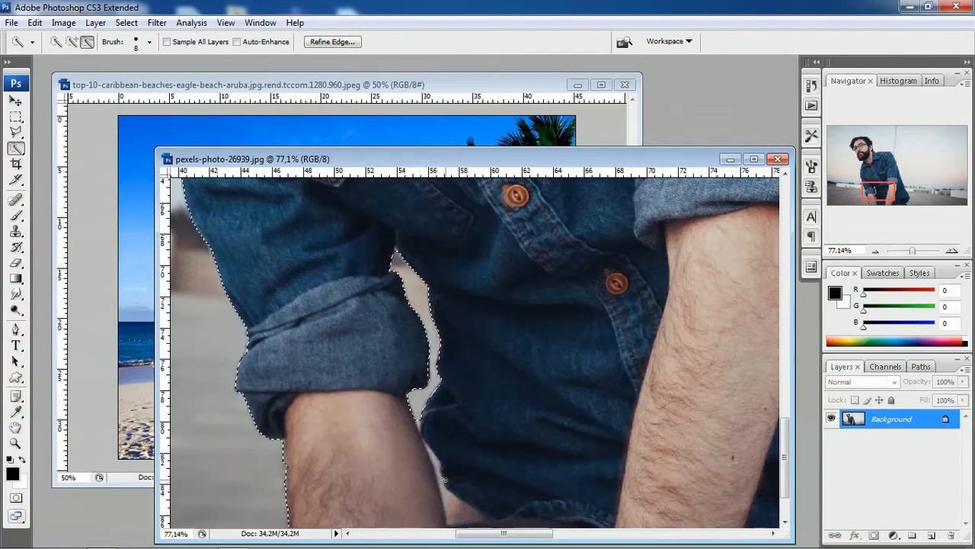
pyautogui.scroll(4, 439, 487)
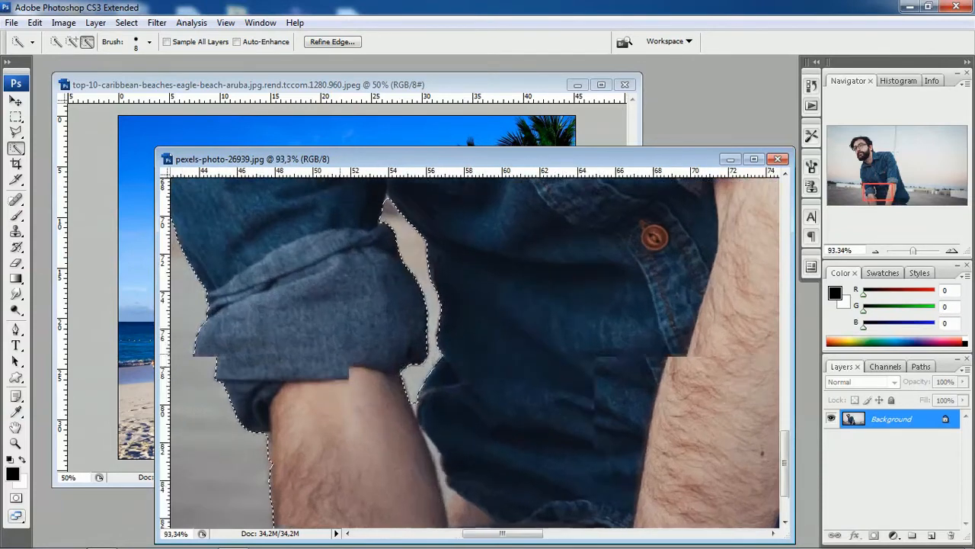
pyautogui.scroll(-1, 442, 431)
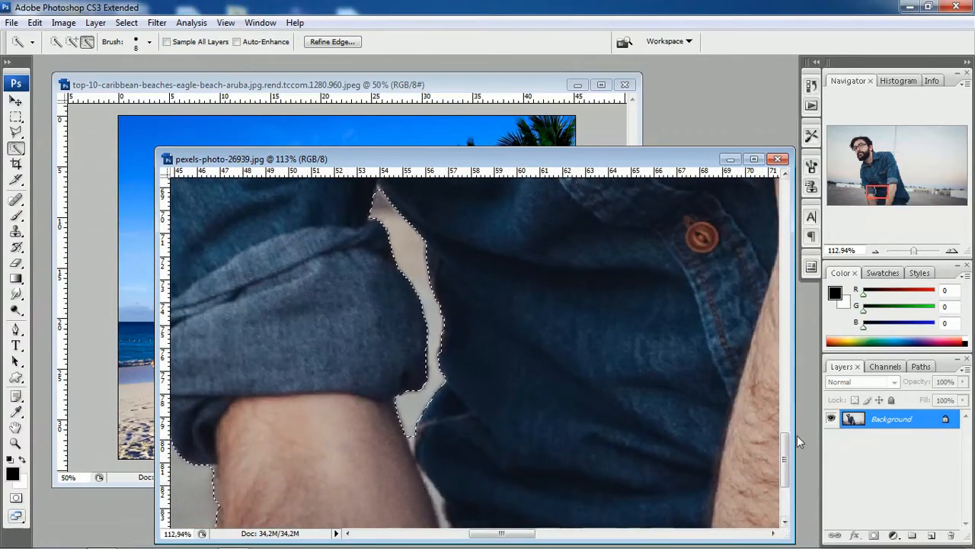
# Subtract the leftover background at the gap's ends and the sliver between forearm and shirt hem using the Polygonal Lasso
pyautogui.moveTo(785, 451)
pyautogui.mouseDown()
pyautogui.moveTo(786, 461)
pyautogui.moveTo(786, 440)
pyautogui.mouseUp()
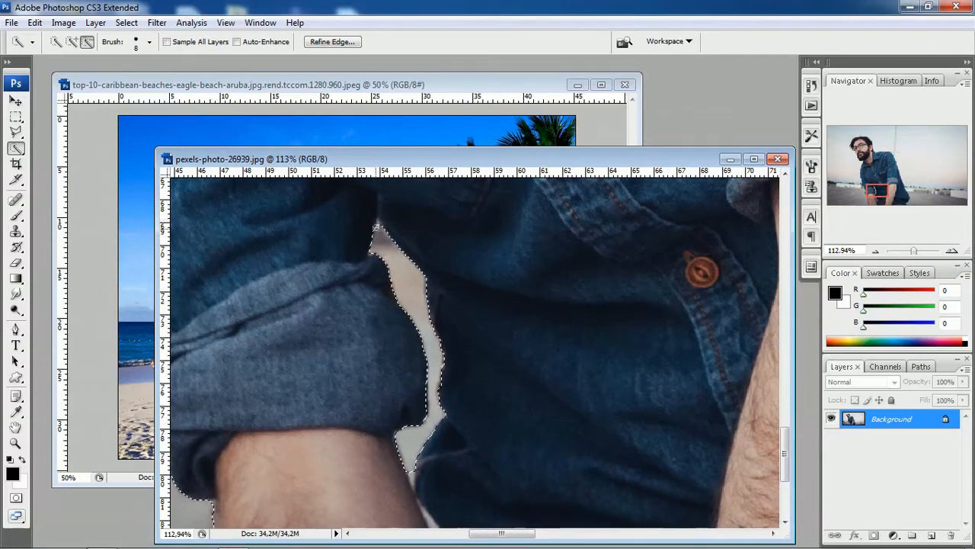
pyautogui.click(16, 133)
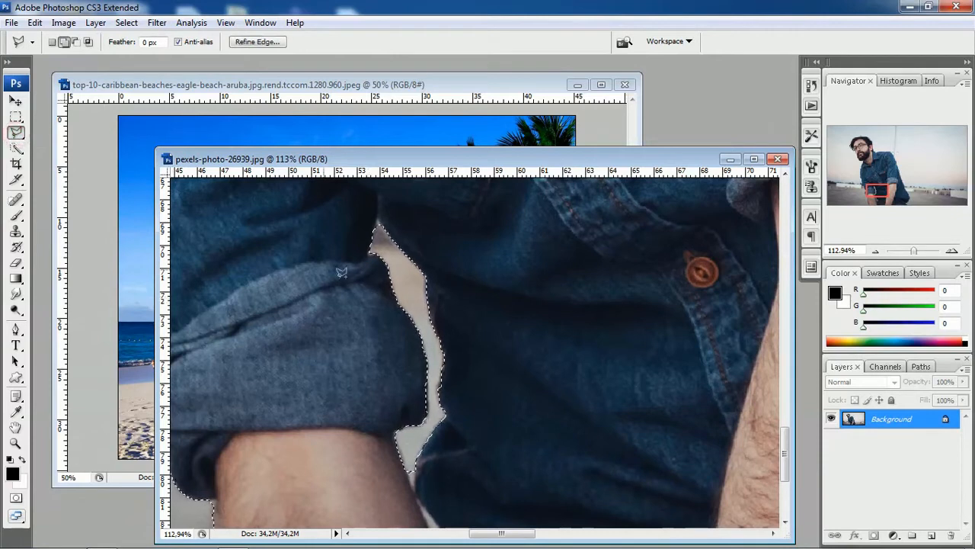
pyautogui.click(77, 42)
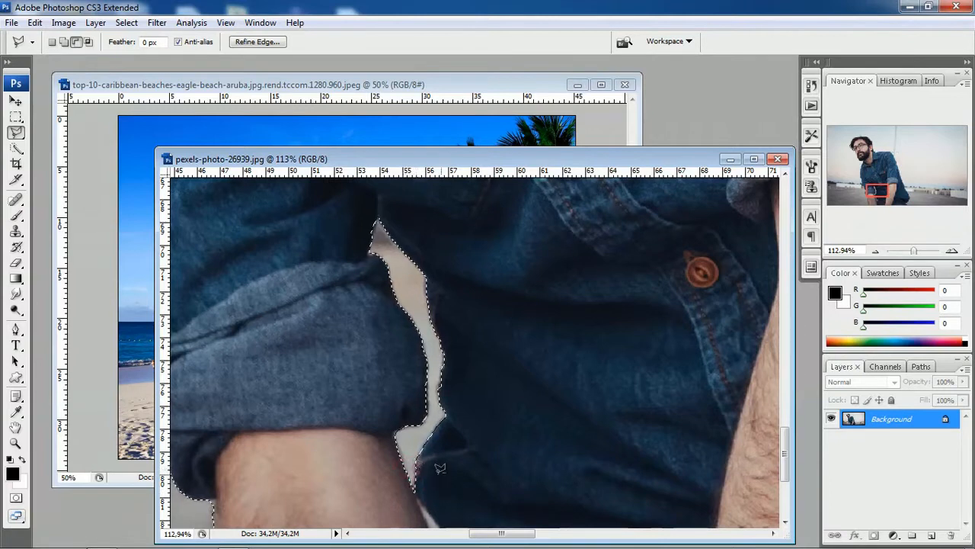
pyautogui.moveTo(785, 440); pyautogui.dragTo(790, 470)
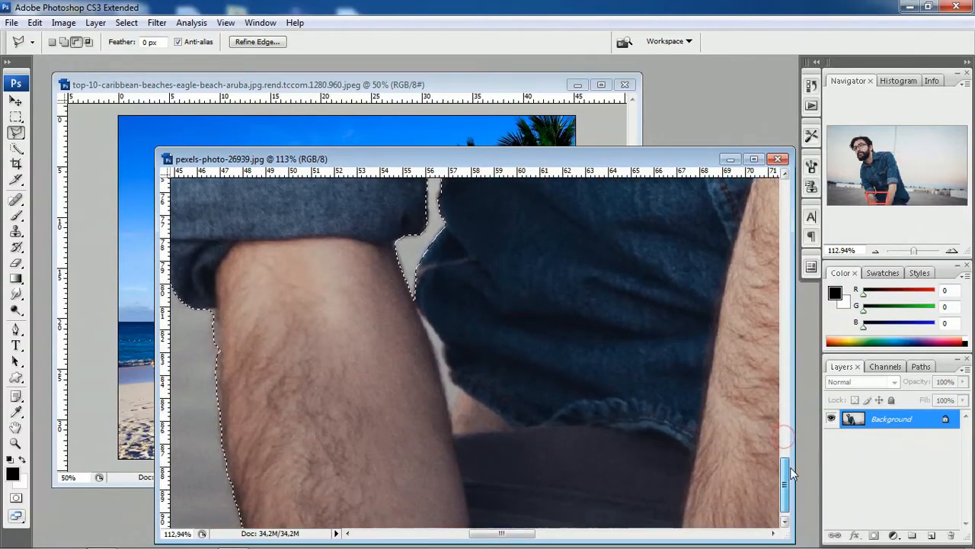
pyautogui.click(419, 310)
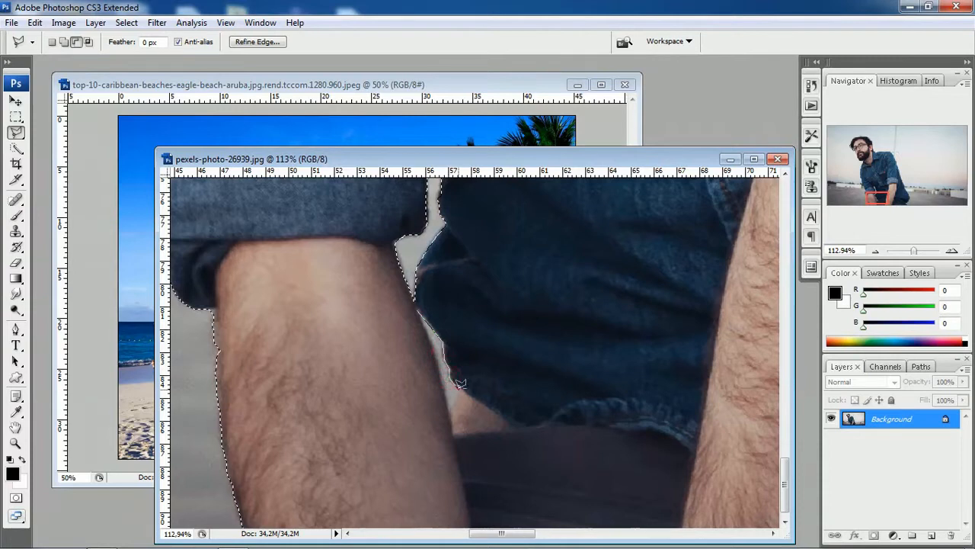
pyautogui.click(450, 407)
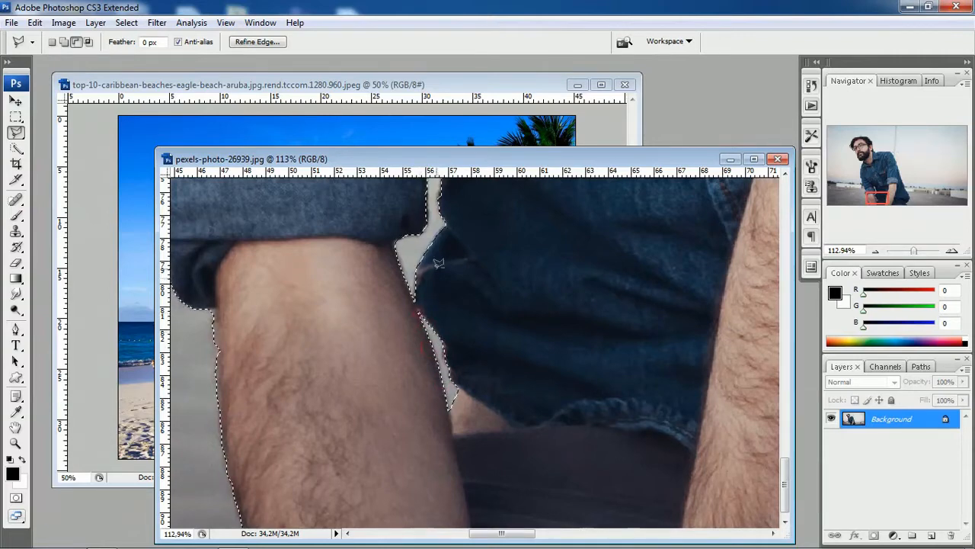
# Review the man's whole selection outline, looking closely at the hair and glasses
pyautogui.scroll(-5, 421, 307)
pyautogui.scroll(-4, 448, 279)
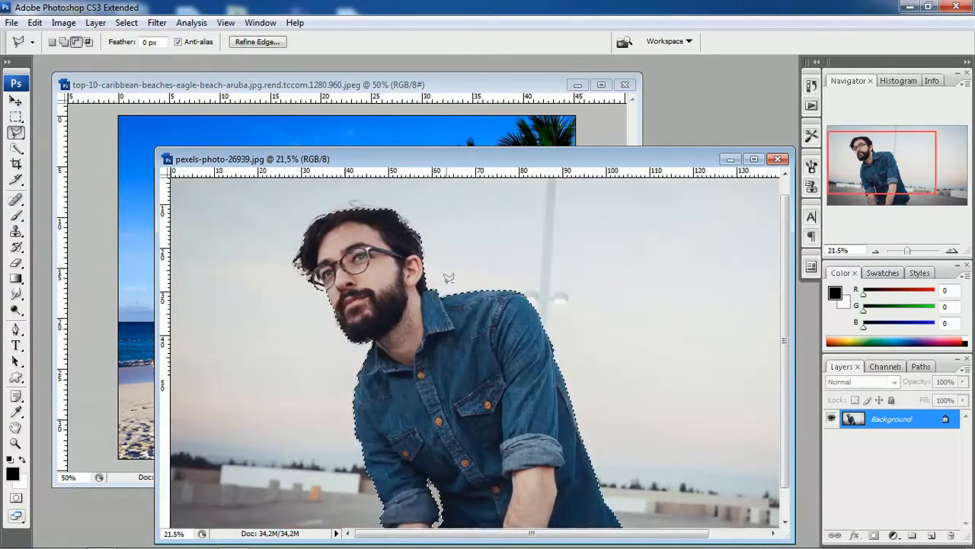
pyautogui.scroll(3, 309, 310)
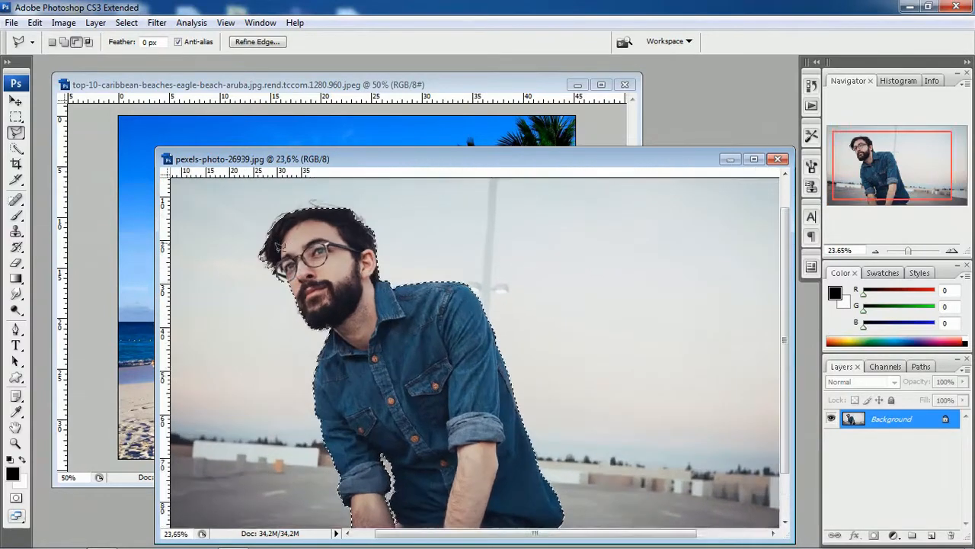
pyautogui.scroll(1, 307, 286)
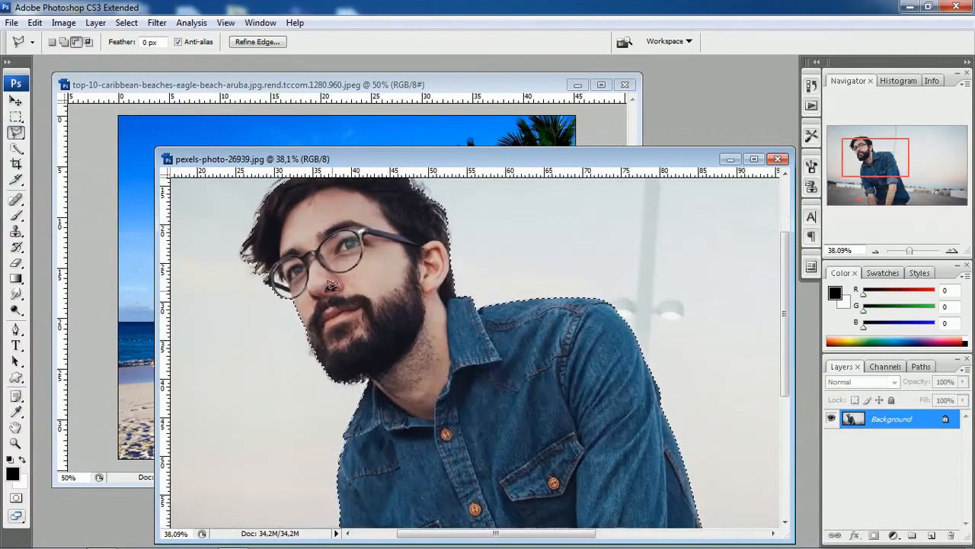
pyautogui.scroll(-2, 320, 251)
pyautogui.scroll(4, 328, 214)
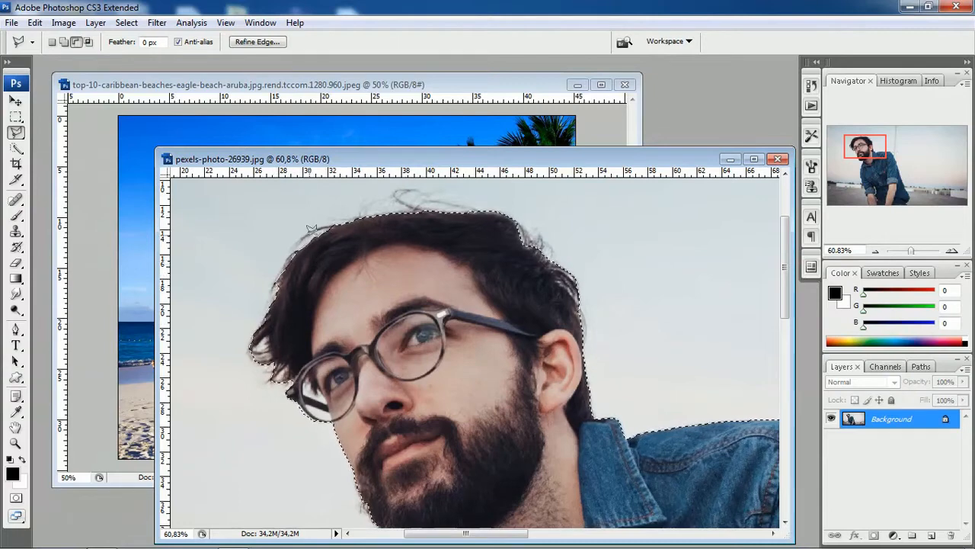
pyautogui.scroll(-3, 289, 259)
pyautogui.scroll(-5, 464, 253)
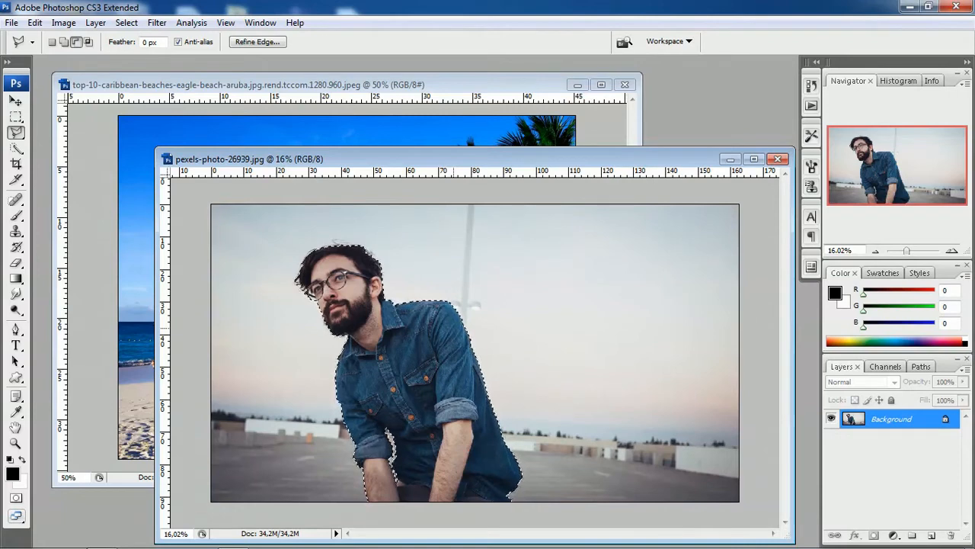
# Paste the copied man into the beach photo as a new layer and shift him toward the palm trees
pyautogui.click(432, 81)
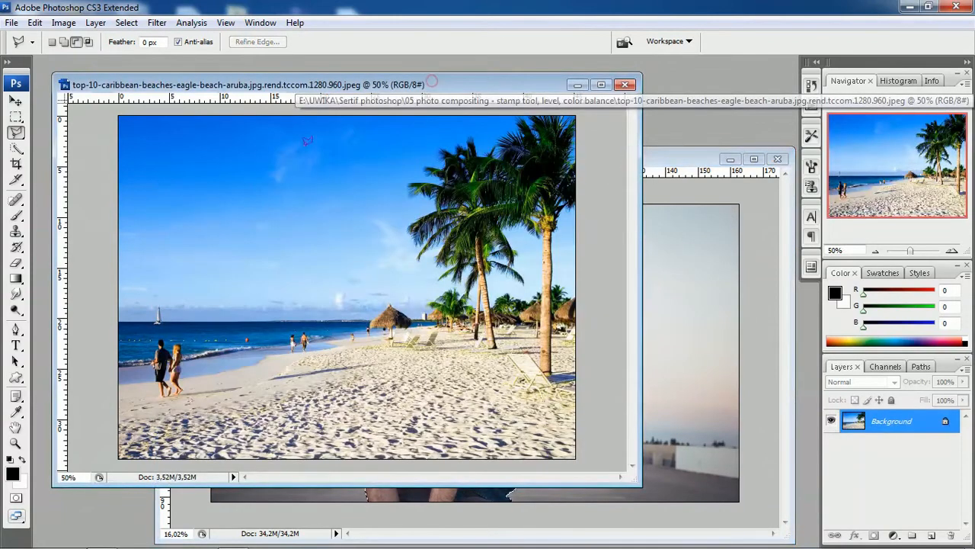
pyautogui.click(15, 101)
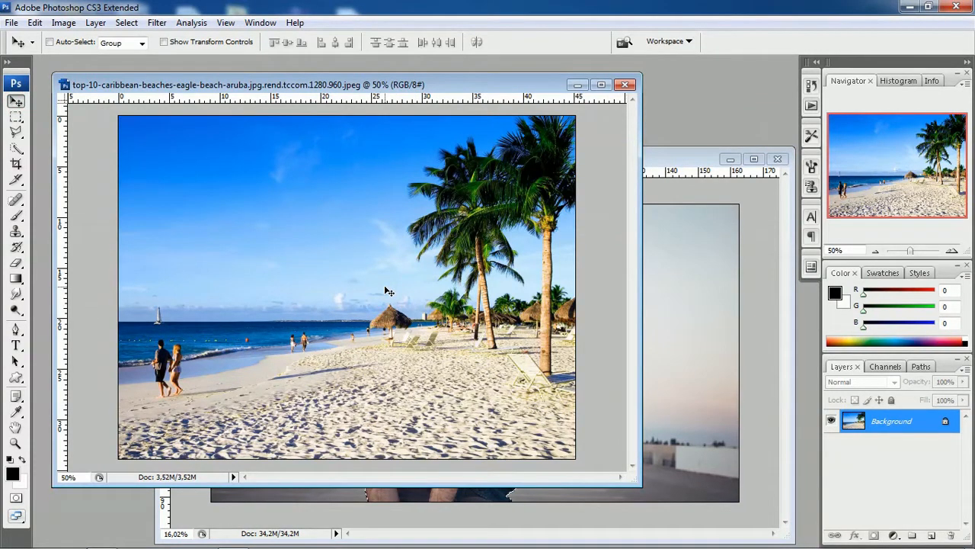
pyautogui.hotkey('ctrl', 'v')
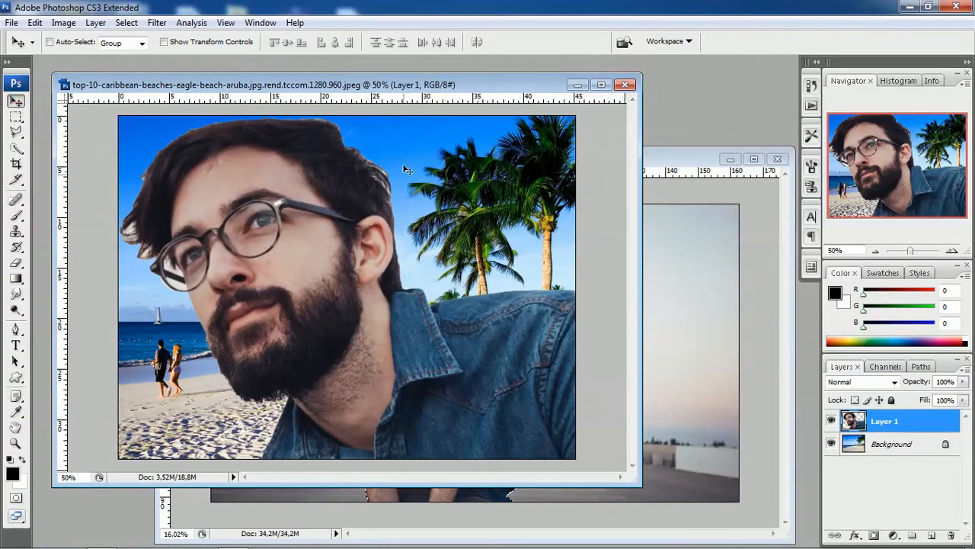
pyautogui.scroll(-4, 404, 164)
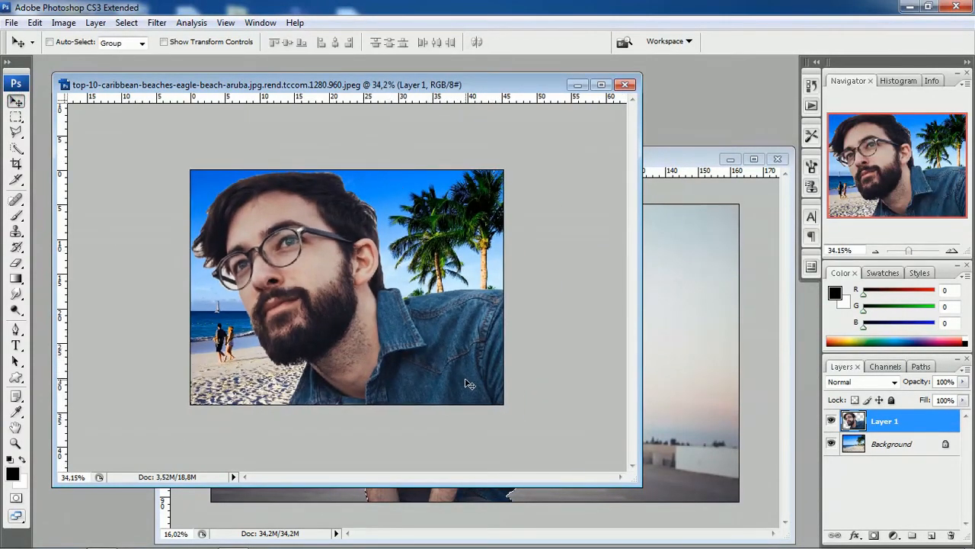
pyautogui.moveTo(432, 379); pyautogui.dragTo(469, 374)
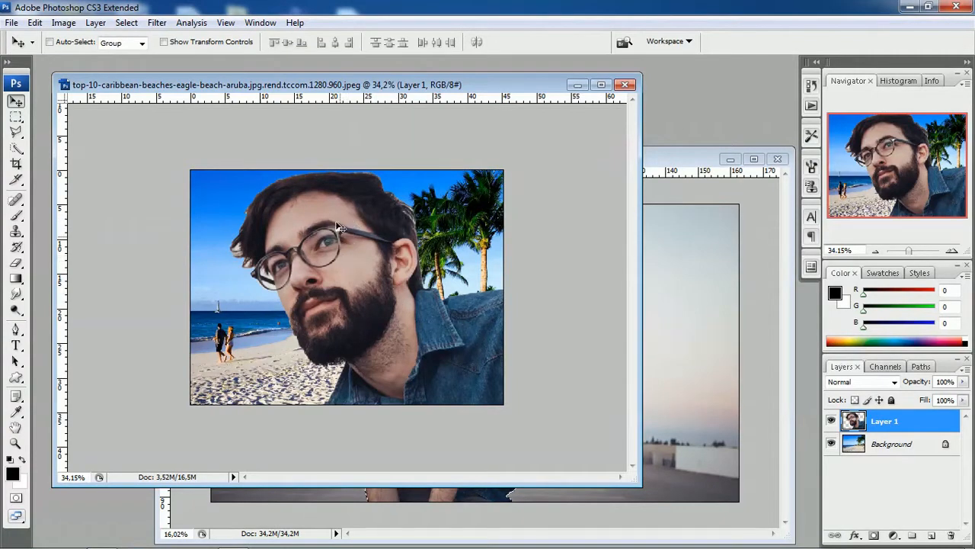
# Scale the pasted man down proportionally to about 43.6% with Free Transform so he fits the beach photo's height
pyautogui.scroll(-3, 339, 227)
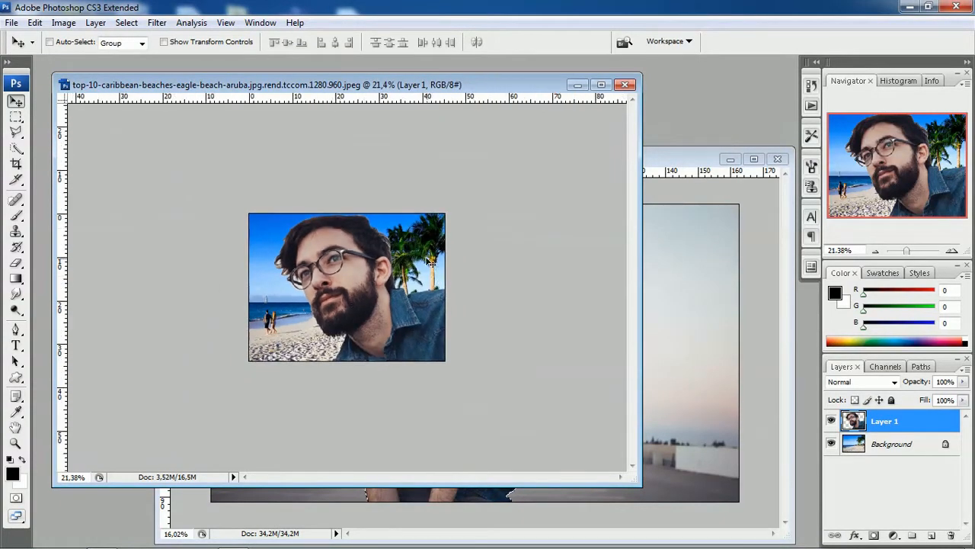
pyautogui.hotkey('ctrl', 't')
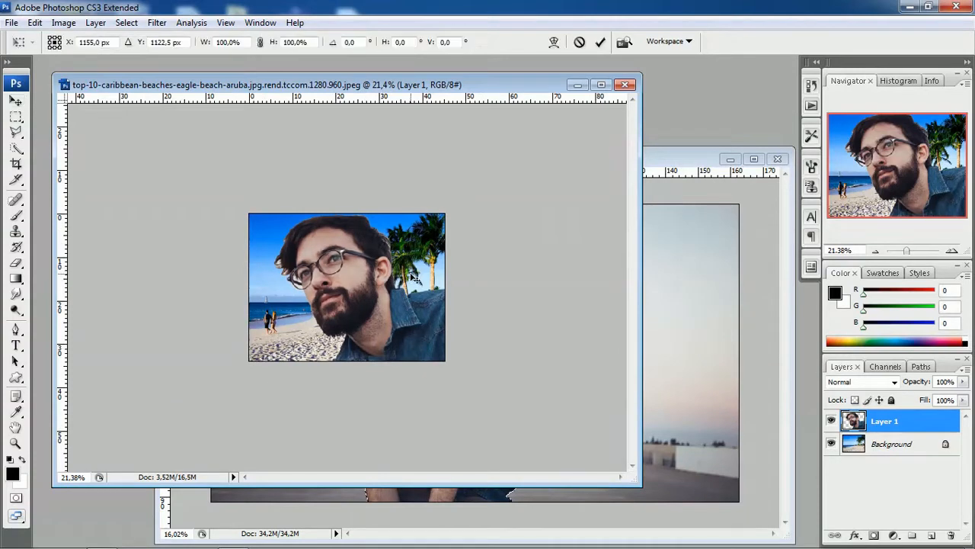
pyautogui.scroll(-3, 411, 278)
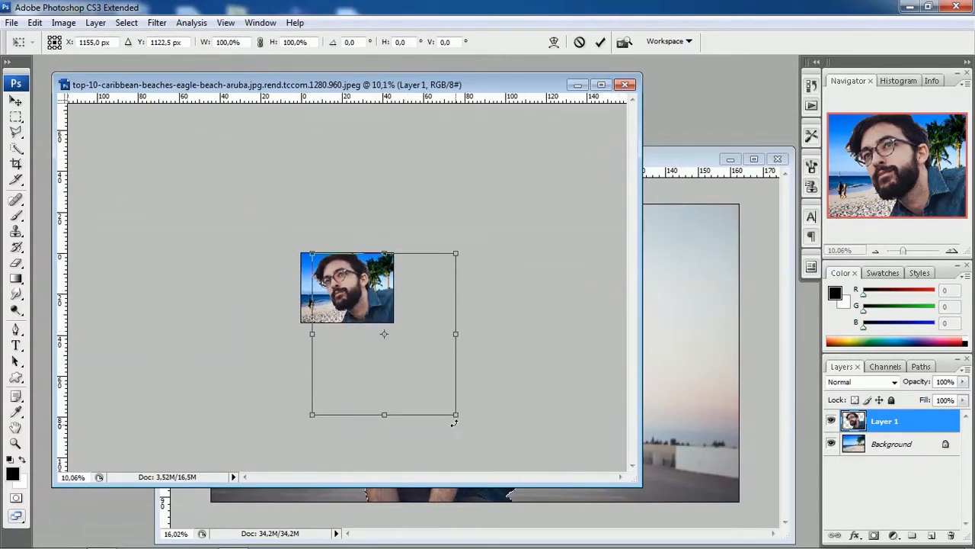
pyautogui.moveTo(458, 418); pyautogui.dragTo(389, 339)
pyautogui.scroll(5, 336, 317)
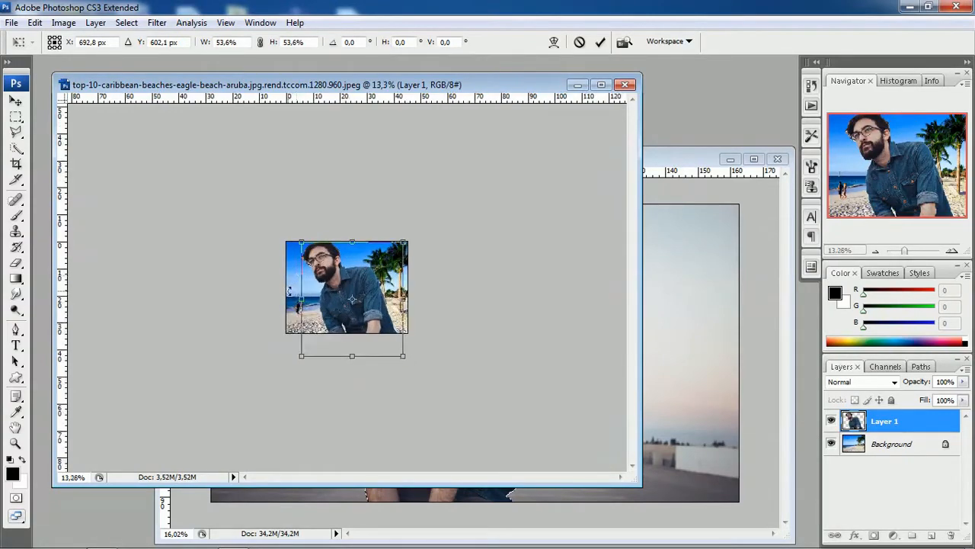
pyautogui.scroll(1, 275, 411)
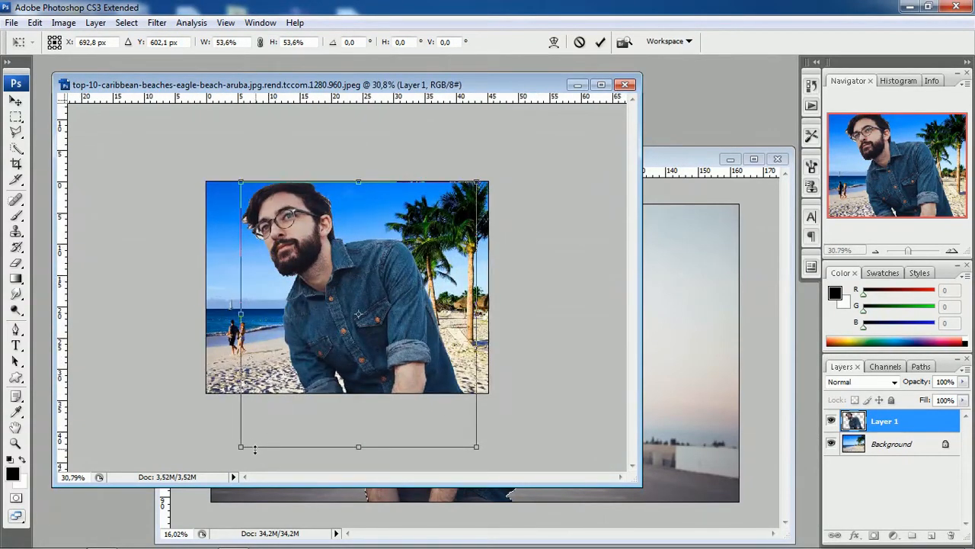
pyautogui.moveTo(241, 448); pyautogui.dragTo(291, 404)
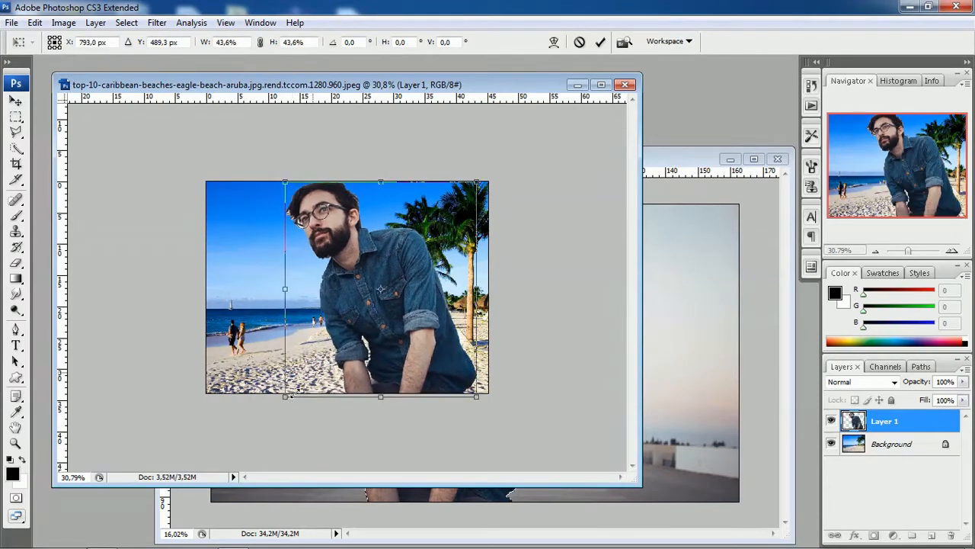
# Shrink the man proportionally to about 26.6% and place him at the photo's lower edge, just before the palm trees
pyautogui.scroll(3, 393, 329)
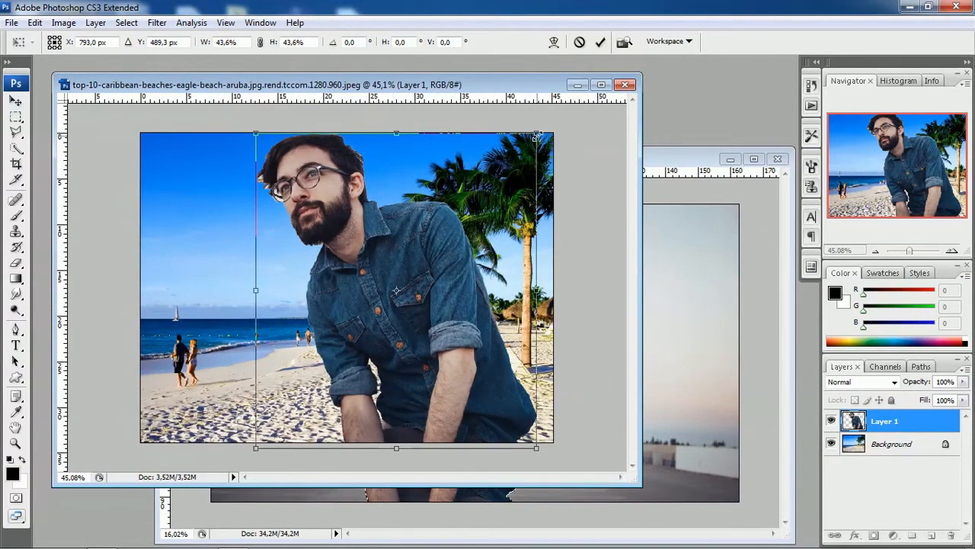
pyautogui.moveTo(536, 134); pyautogui.dragTo(463, 280)
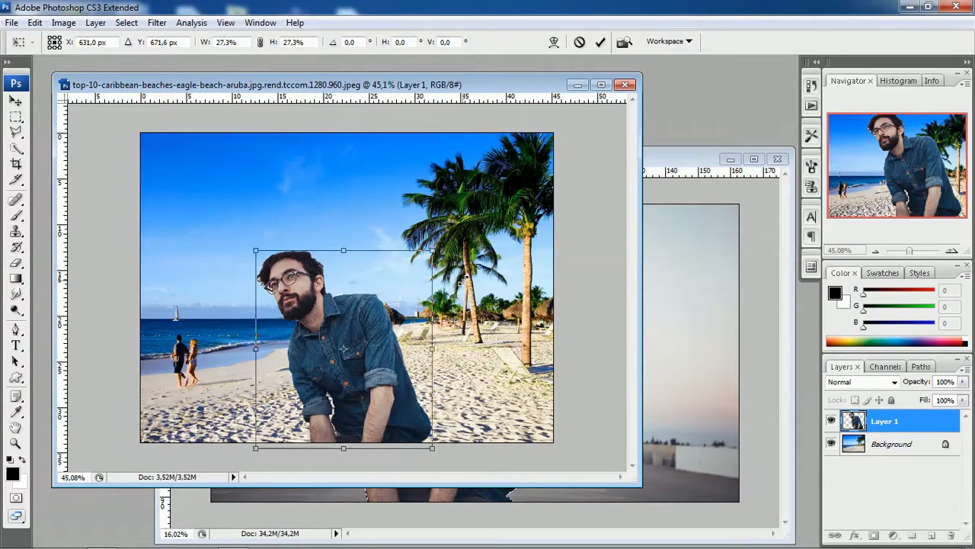
pyautogui.moveTo(465, 281); pyautogui.dragTo(457, 287)
pyautogui.moveTo(349, 400); pyautogui.dragTo(411, 397)
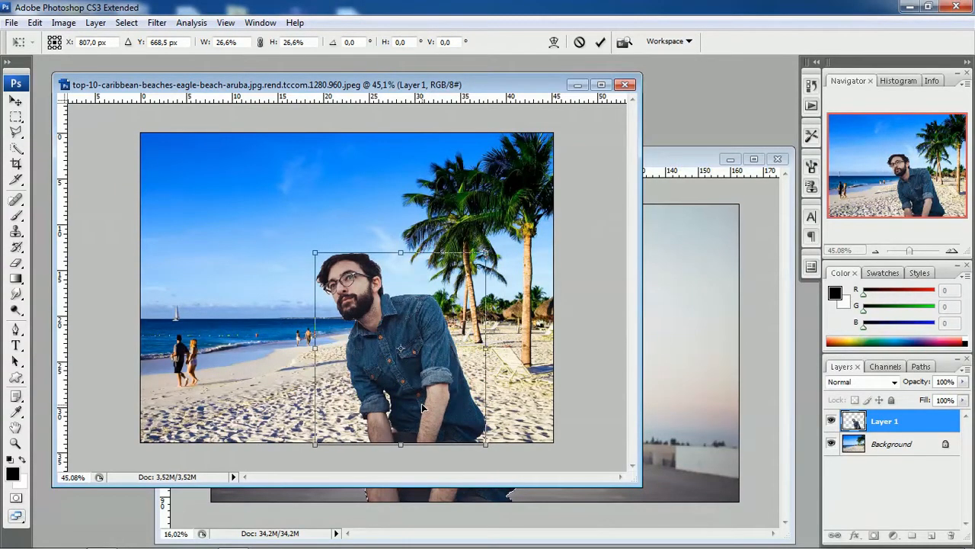
pyautogui.moveTo(421, 403); pyautogui.dragTo(416, 413)
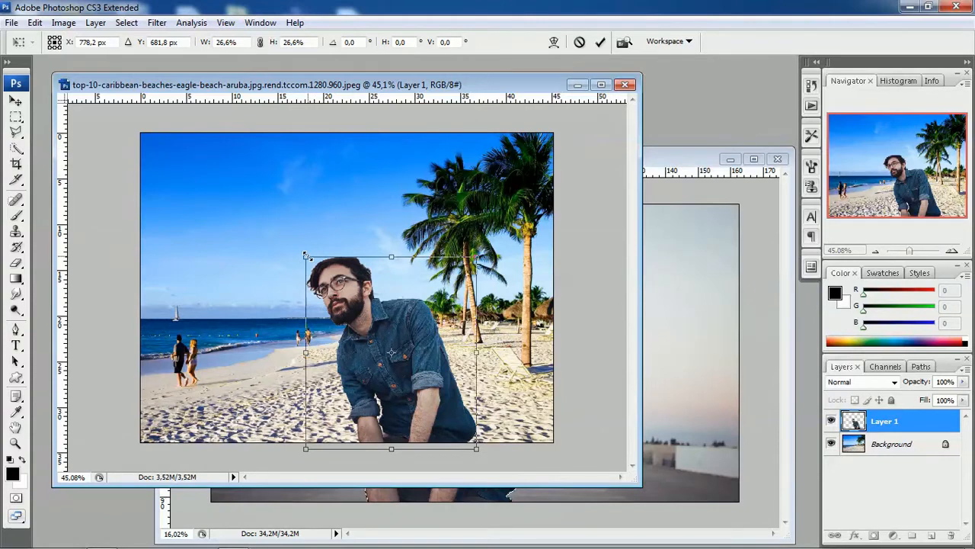
# Fine-tune the man's size proportionally to about 26.2%, apply the transform and nudge him slightly upward
pyautogui.moveTo(307, 252); pyautogui.dragTo(312, 257)
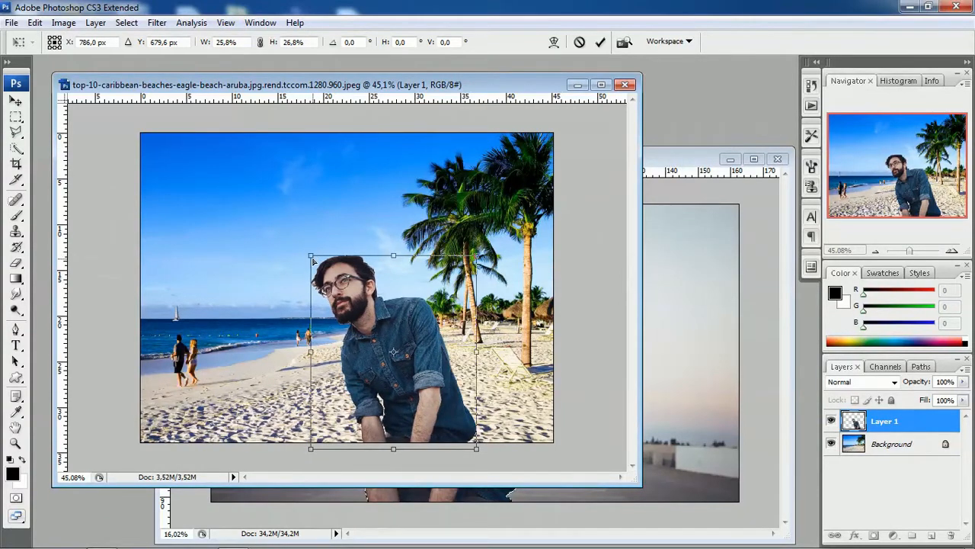
pyautogui.hotkey('ctrl', 'z')
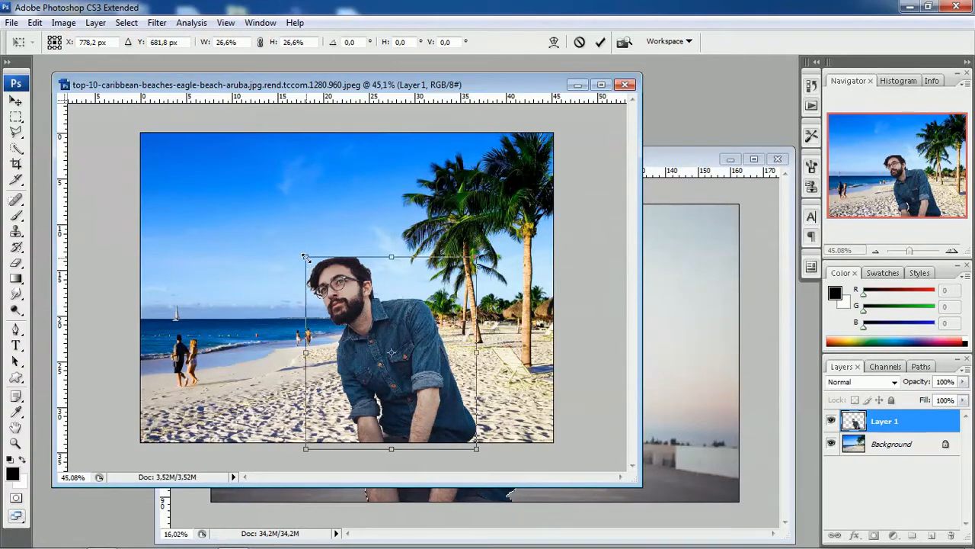
pyautogui.moveTo(305, 257); pyautogui.dragTo(309, 259)
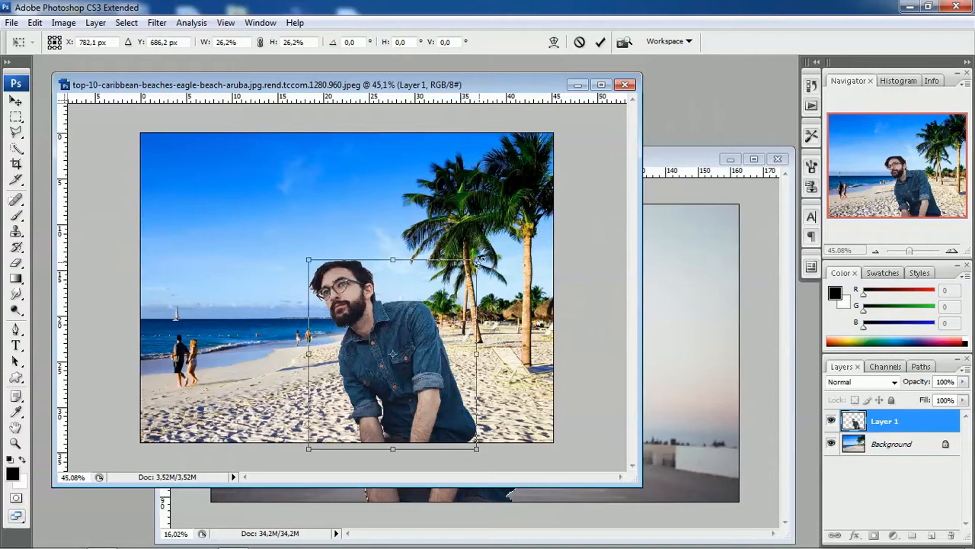
pyautogui.press('Return')
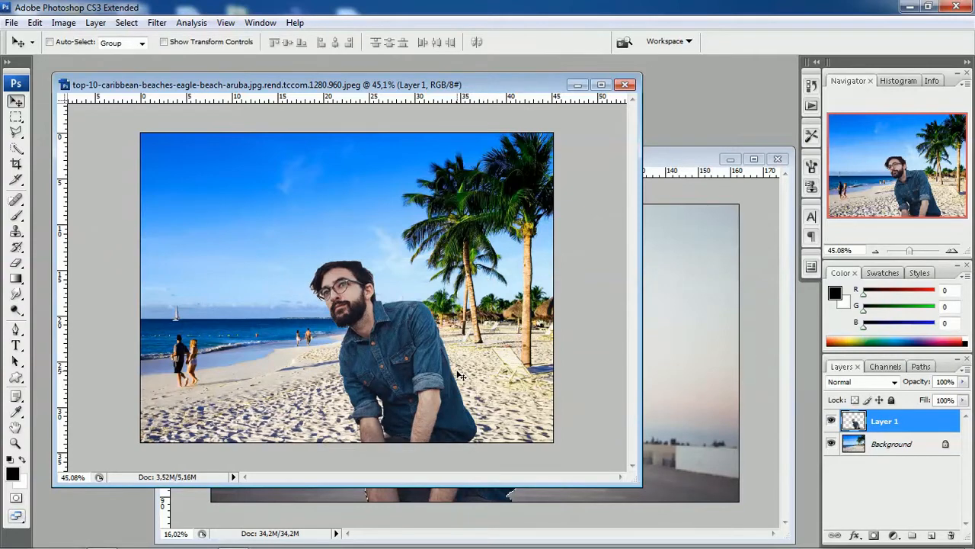
pyautogui.moveTo(403, 360)
pyautogui.mouseDown()
pyautogui.moveTo(360, 362)
pyautogui.moveTo(406, 365)
pyautogui.moveTo(375, 373)
pyautogui.moveTo(399, 356)
pyautogui.mouseUp()
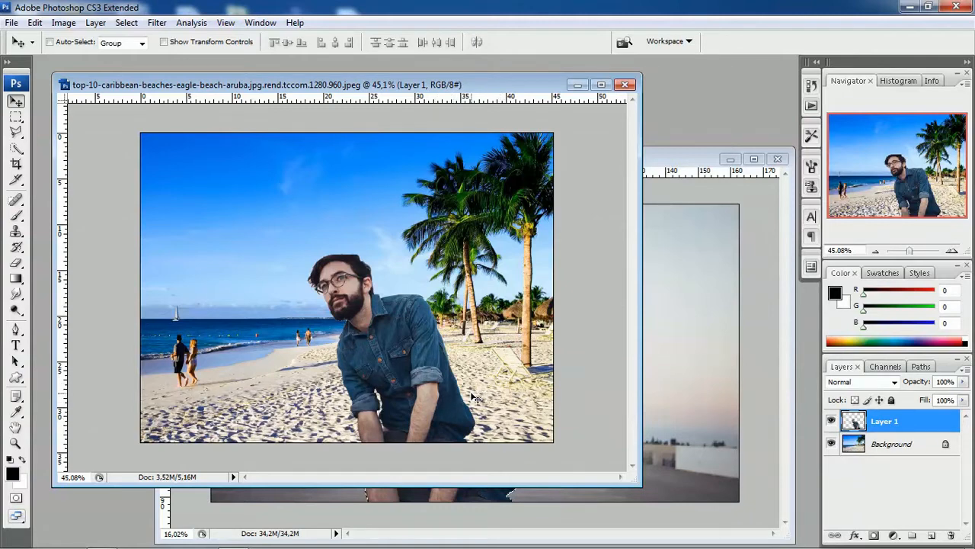
# Start a Levels adjustment on the man's layer and raise the RGB shadow input level to 24
pyautogui.scroll(1, 422, 450)
pyautogui.scroll(-1, 427, 415)
pyautogui.click(64, 25)
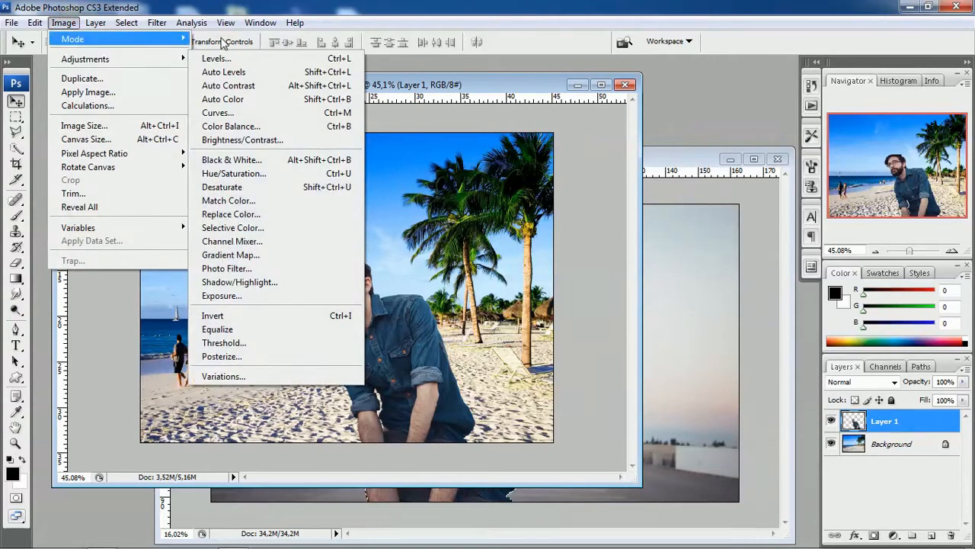
pyautogui.moveTo(163, 61)
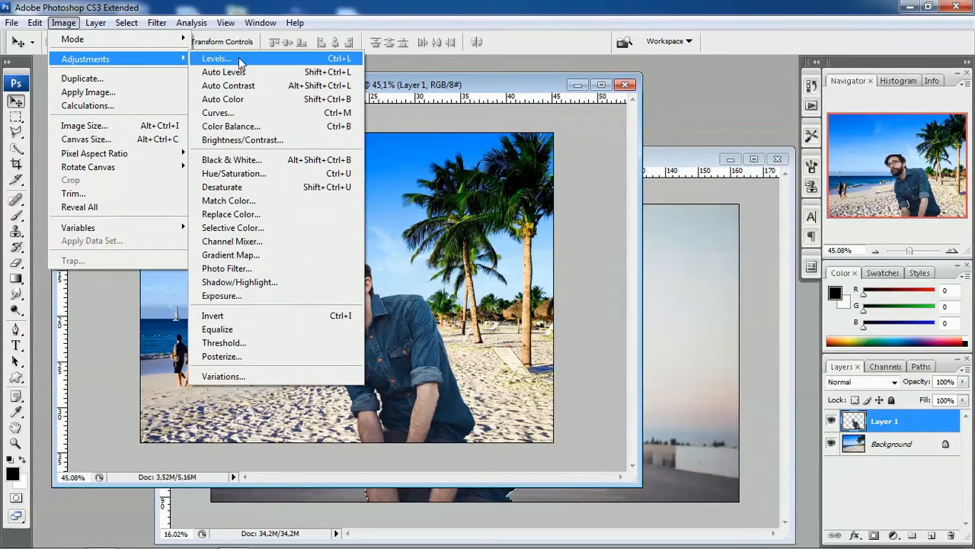
pyautogui.click(239, 61)
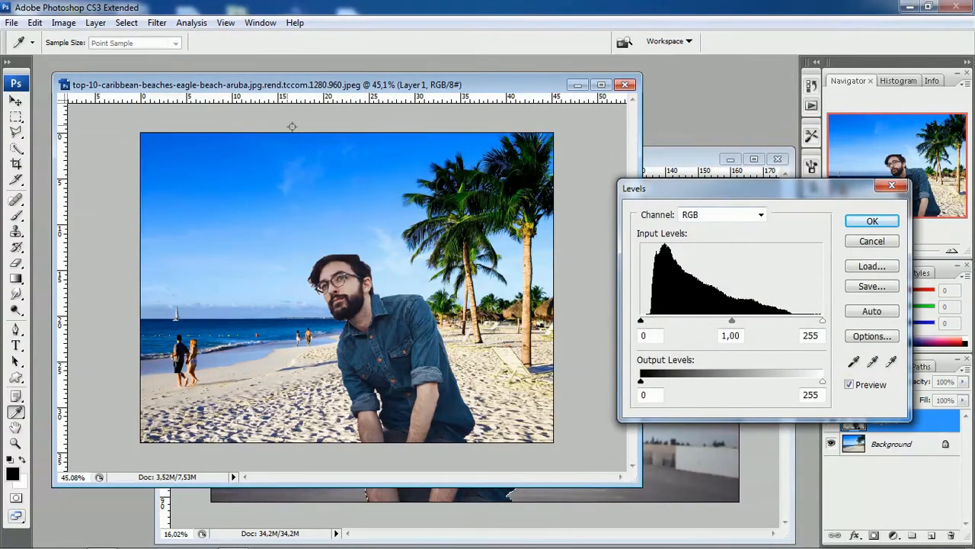
pyautogui.moveTo(773, 194); pyautogui.dragTo(723, 224)
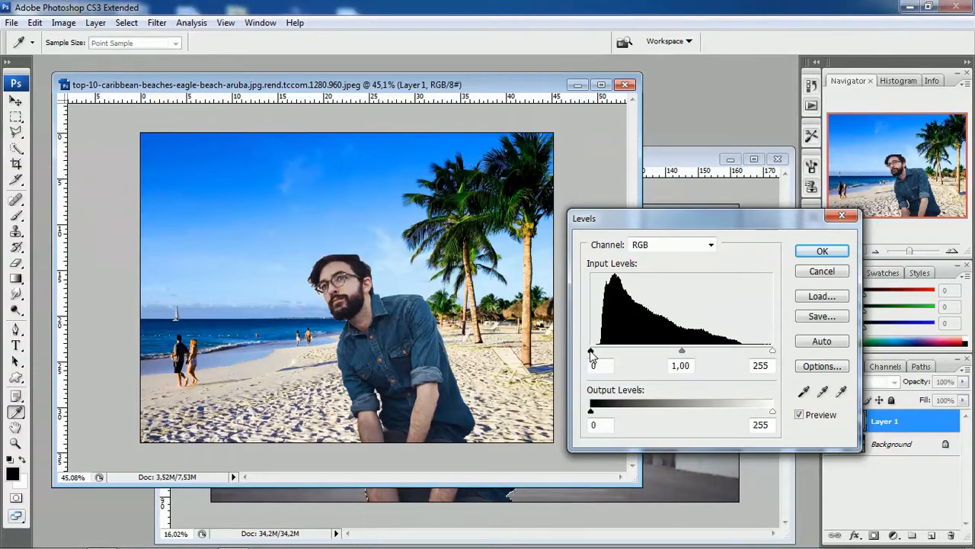
pyautogui.moveTo(592, 354)
pyautogui.mouseDown()
pyautogui.moveTo(645, 356)
pyautogui.moveTo(589, 353)
pyautogui.mouseUp()
pyautogui.moveTo(772, 351); pyautogui.dragTo(788, 363)
pyautogui.moveTo(592, 353); pyautogui.dragTo(608, 355)
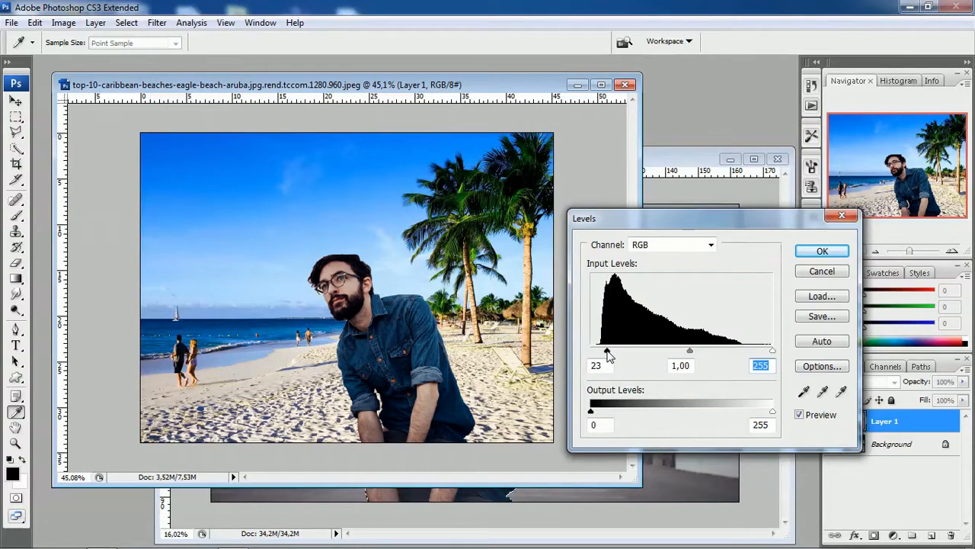
pyautogui.moveTo(609, 356); pyautogui.dragTo(609, 359)
pyautogui.click(609, 359)
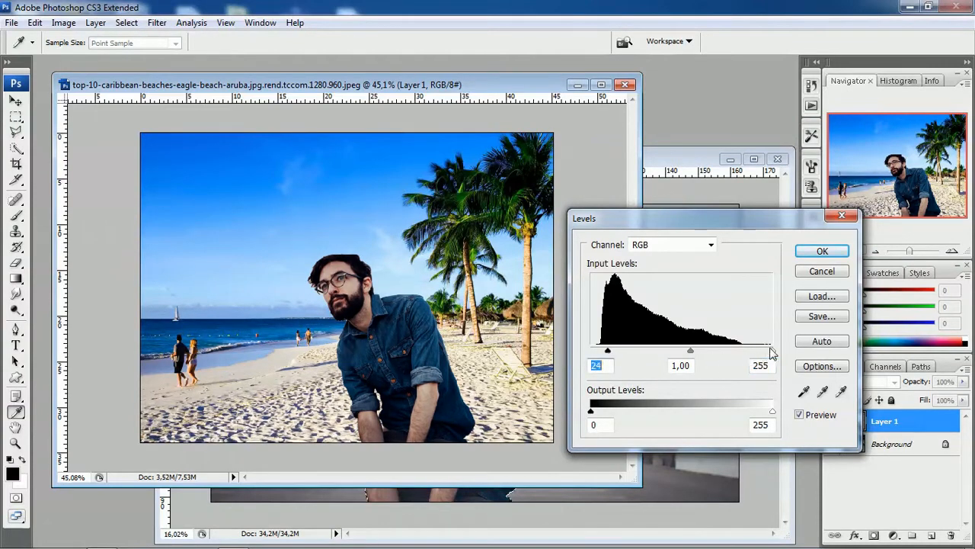
# Lower the RGB highlight input level to 217 to brighten the man
pyautogui.moveTo(773, 353)
pyautogui.mouseDown()
pyautogui.moveTo(745, 358)
pyautogui.moveTo(788, 352)
pyautogui.mouseUp()
pyautogui.moveTo(772, 352); pyautogui.dragTo(759, 357)
pyautogui.moveTo(752, 355); pyautogui.dragTo(747, 355)
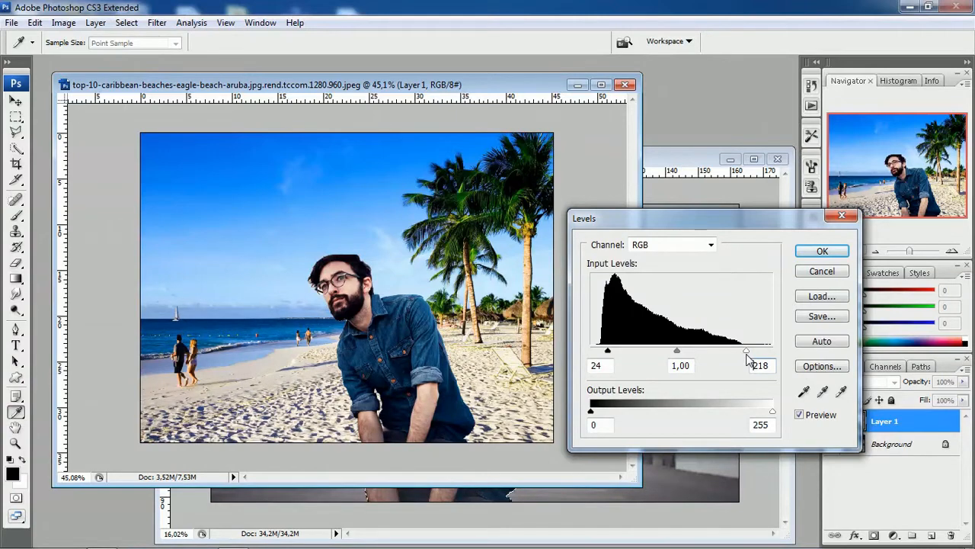
pyautogui.moveTo(748, 361); pyautogui.dragTo(747, 364)
# Set the RGB shadow input level to 30, keep the midtones at 1,00 and apply the Levels adjustment
pyautogui.moveTo(607, 353); pyautogui.dragTo(615, 355)
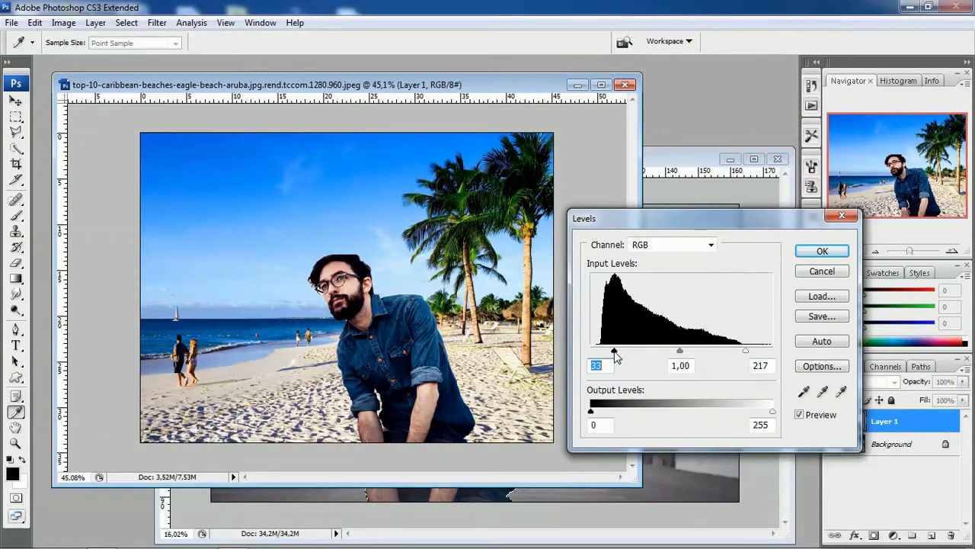
pyautogui.moveTo(616, 355); pyautogui.dragTo(591, 355)
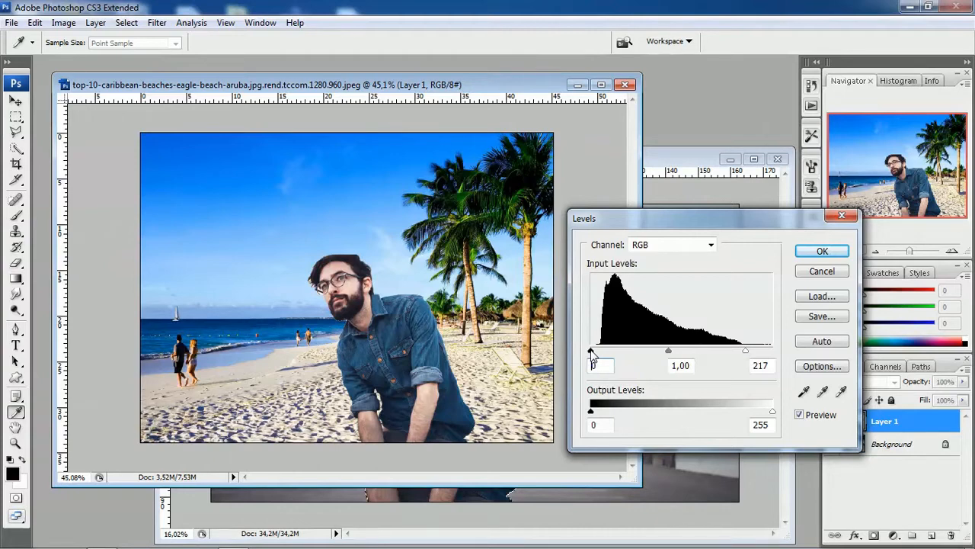
pyautogui.moveTo(592, 354); pyautogui.dragTo(614, 354)
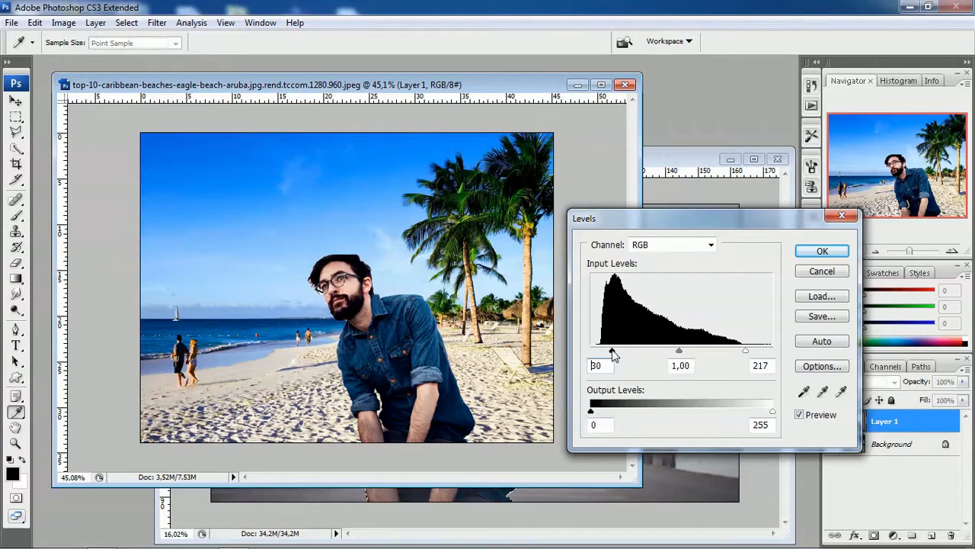
pyautogui.moveTo(613, 352); pyautogui.dragTo(613, 352)
pyautogui.moveTo(614, 351); pyautogui.dragTo(613, 353)
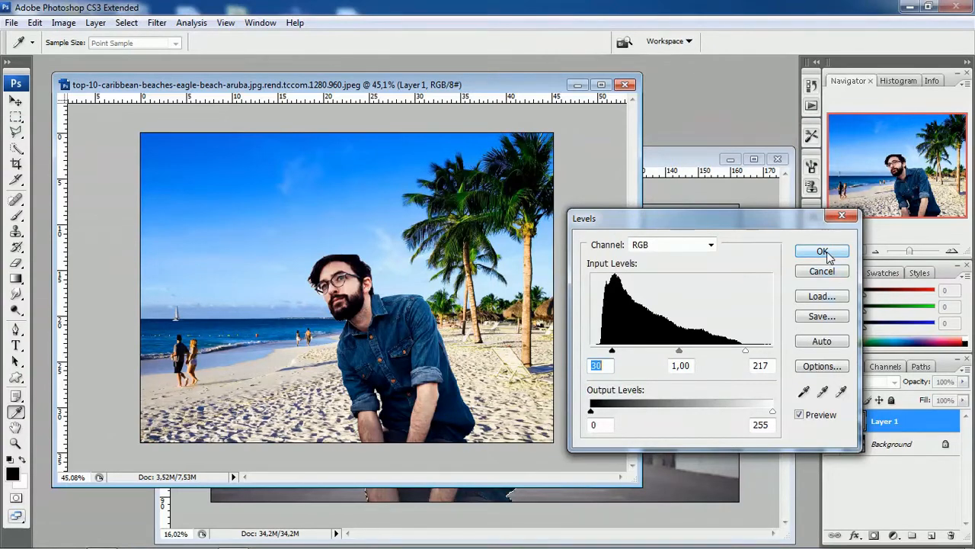
pyautogui.moveTo(680, 355)
pyautogui.mouseDown()
pyautogui.moveTo(666, 355)
pyautogui.moveTo(699, 356)
pyautogui.moveTo(670, 362)
pyautogui.moveTo(679, 359)
pyautogui.moveTo(656, 352)
pyautogui.moveTo(702, 352)
pyautogui.moveTo(680, 358)
pyautogui.mouseUp()
pyautogui.click(681, 358)
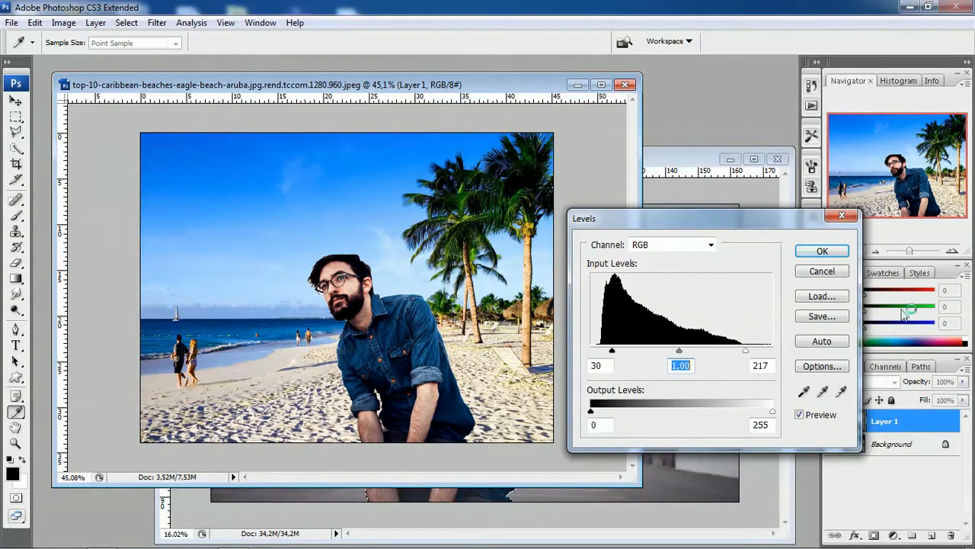
pyautogui.click(827, 255)
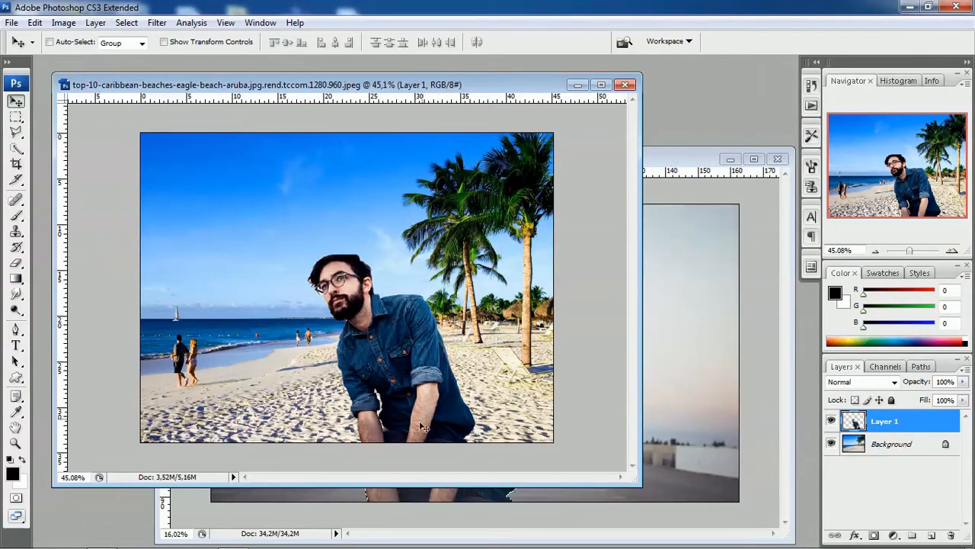
pyautogui.scroll(1, 404, 458)
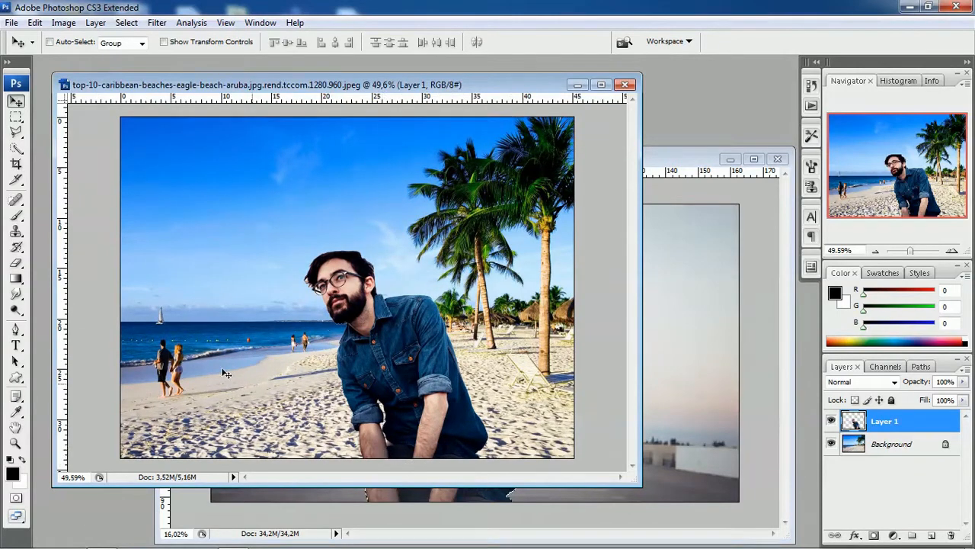
pyautogui.click(63, 22)
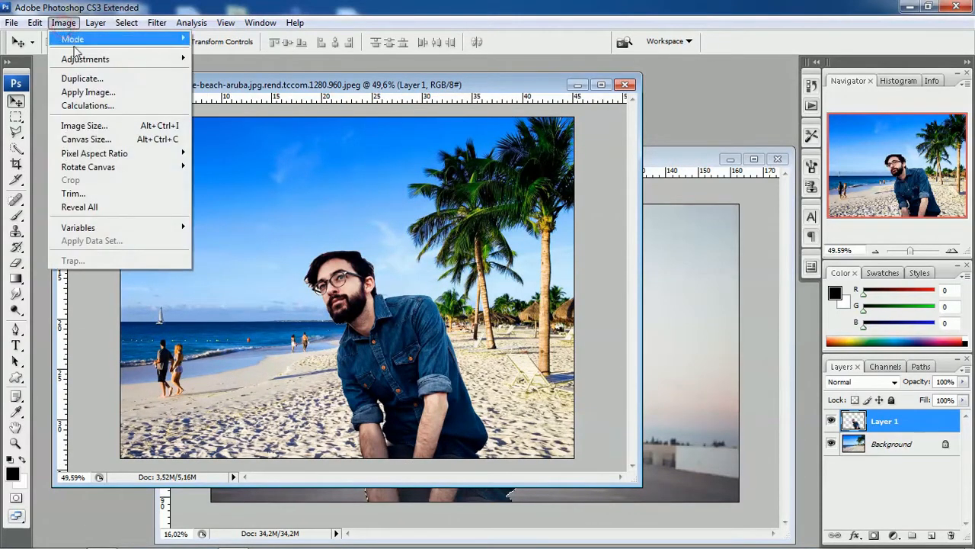
pyautogui.moveTo(80, 61)
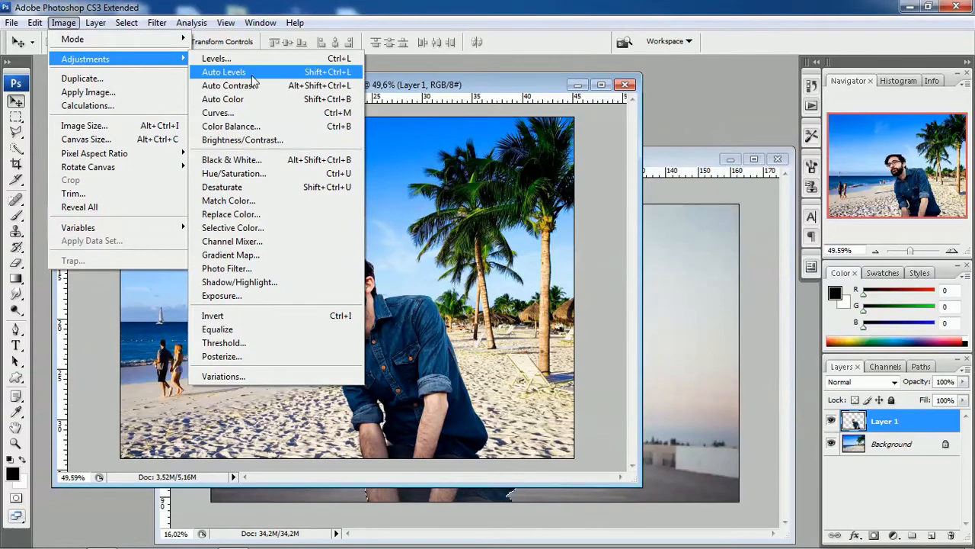
pyautogui.click(265, 126)
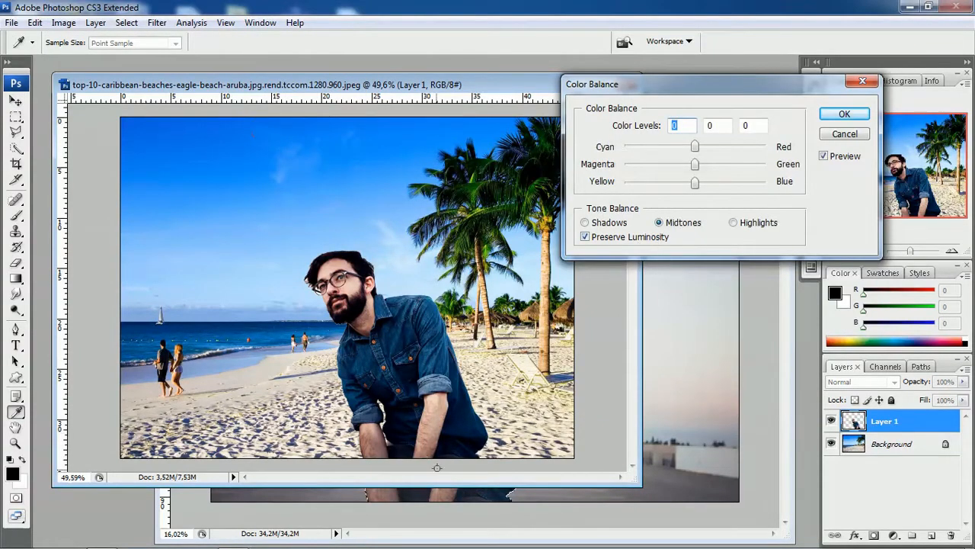
pyautogui.press('Up')
pyautogui.press('Up')
pyautogui.click(845, 135)
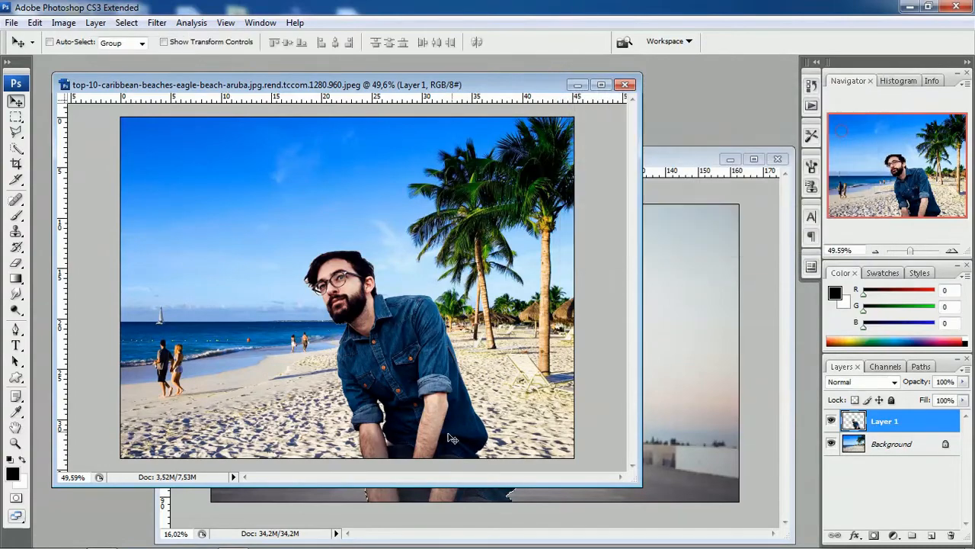
# Start a Color Balance adjustment on the man's layer and set the midtones yellow–blue level to -20
pyautogui.scroll(6, 405, 462)
pyautogui.scroll(-2, 404, 462)
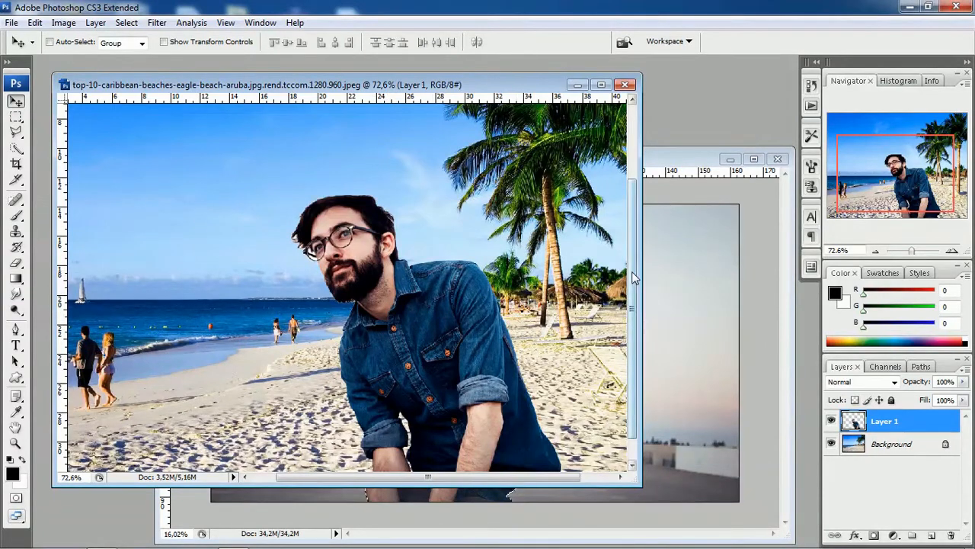
pyautogui.moveTo(634, 270); pyautogui.dragTo(634, 311)
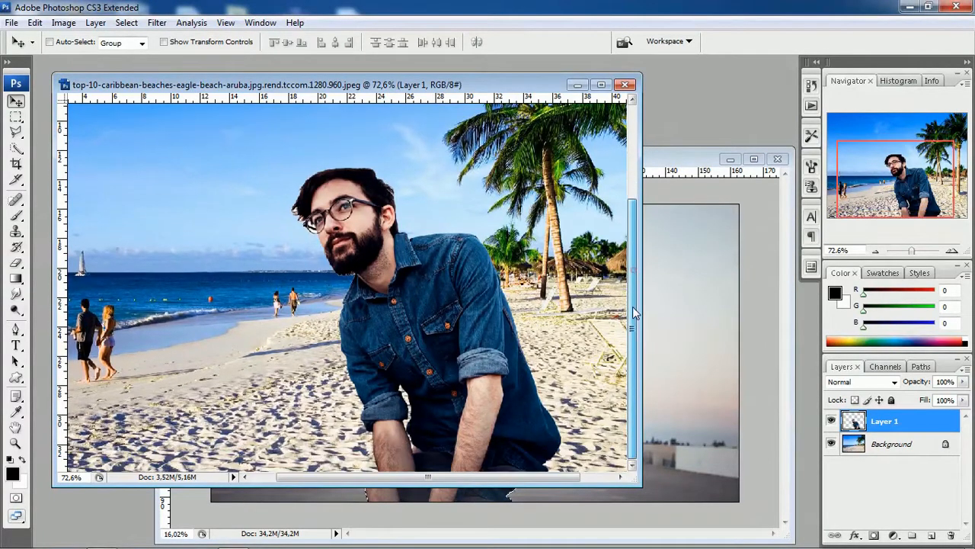
pyautogui.click(64, 23)
pyautogui.moveTo(86, 61)
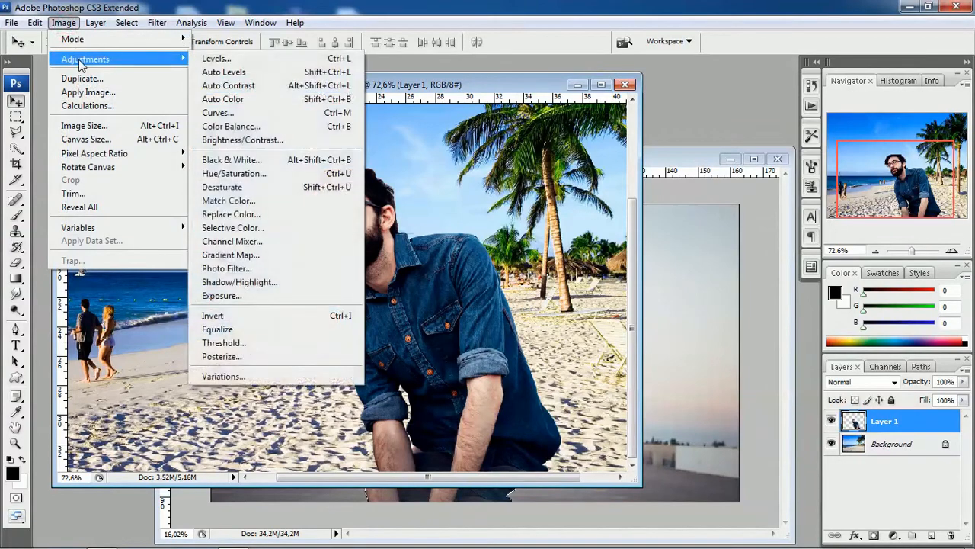
pyautogui.click(276, 126)
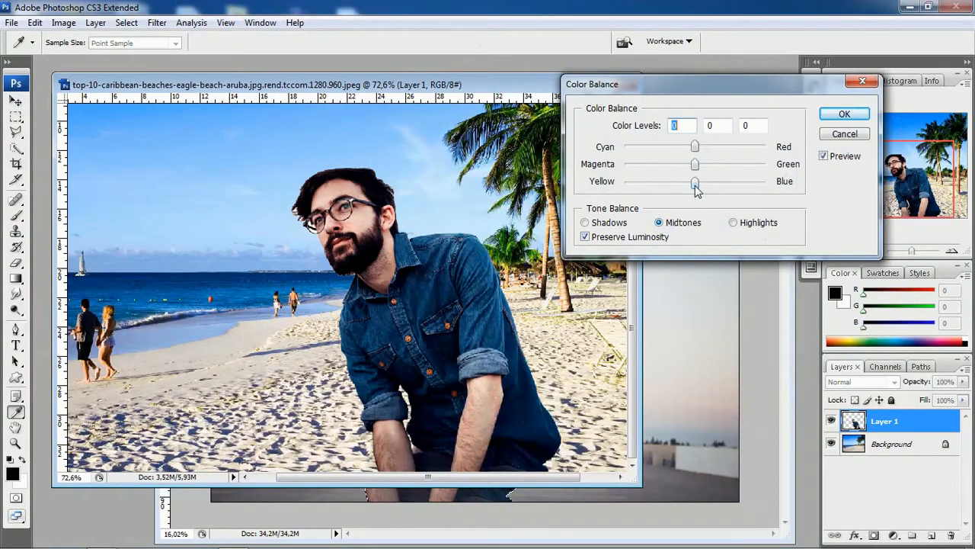
pyautogui.moveTo(696, 191); pyautogui.dragTo(680, 193)
pyautogui.moveTo(682, 195); pyautogui.dragTo(683, 195)
pyautogui.click(749, 123)
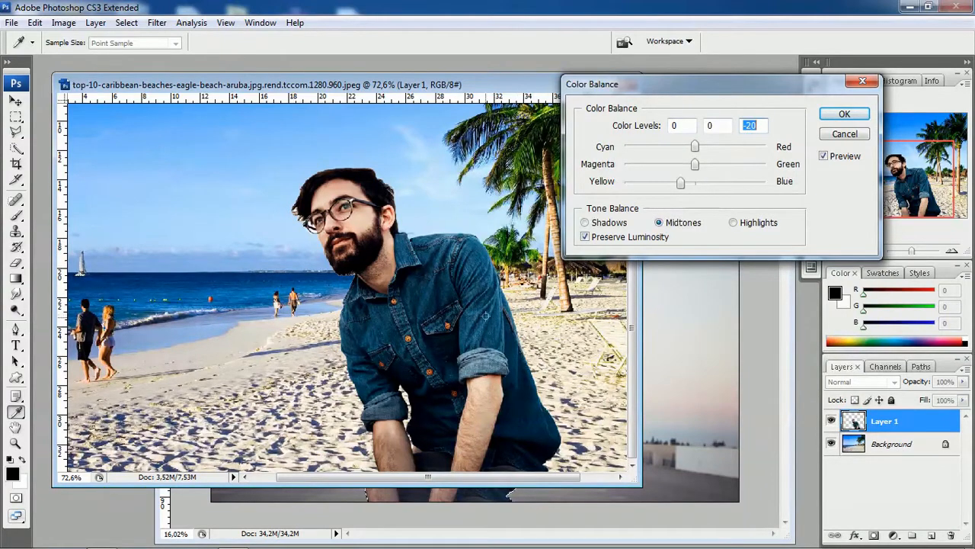
# Set the midtones magenta–green level to -10 in the Color Balance adjustment
pyautogui.moveTo(695, 165); pyautogui.dragTo(686, 167)
pyautogui.moveTo(688, 175); pyautogui.dragTo(689, 174)
pyautogui.click(689, 174)
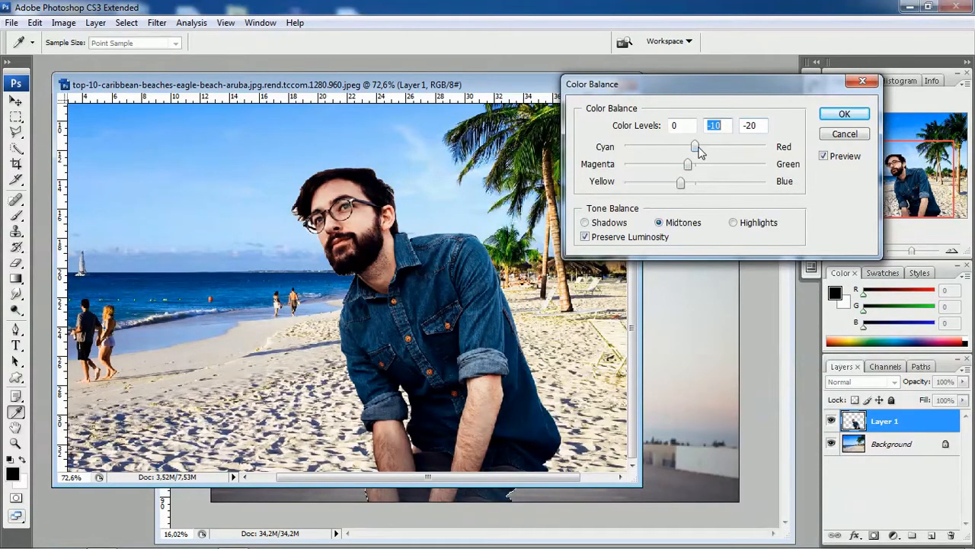
# Fine-tune the midtones cyan–red level, apply the Color Balance adjustment and return to the Move tool
pyautogui.moveTo(698, 147)
pyautogui.mouseDown()
pyautogui.moveTo(706, 148)
pyautogui.moveTo(646, 147)
pyautogui.moveTo(618, 162)
pyautogui.moveTo(714, 149)
pyautogui.moveTo(674, 169)
pyautogui.moveTo(695, 157)
pyautogui.mouseUp()
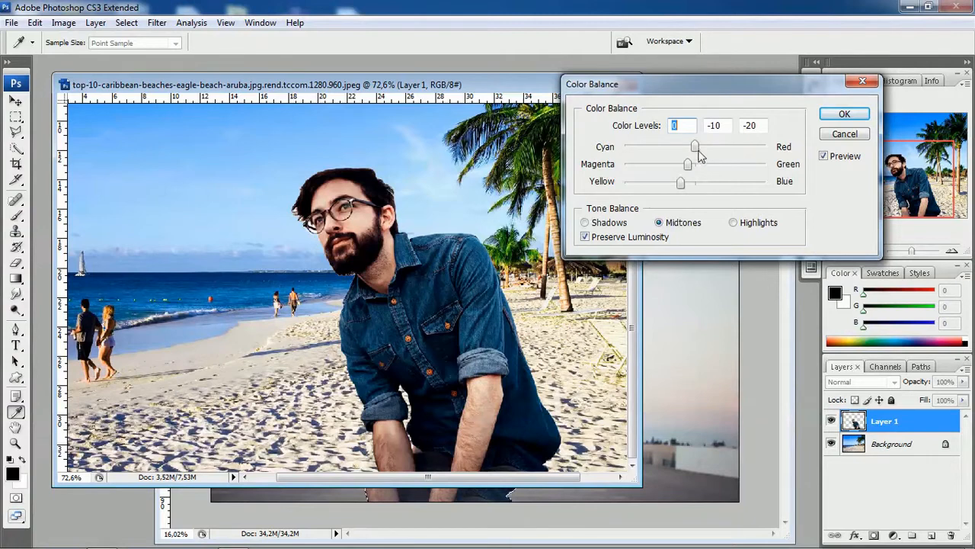
pyautogui.moveTo(696, 148); pyautogui.dragTo(701, 150)
pyautogui.moveTo(702, 153); pyautogui.dragTo(698, 151)
pyautogui.moveTo(699, 153); pyautogui.dragTo(699, 148)
pyautogui.moveTo(700, 146)
pyautogui.mouseDown()
pyautogui.moveTo(742, 149)
pyautogui.moveTo(685, 149)
pyautogui.moveTo(699, 150)
pyautogui.mouseUp()
pyautogui.moveTo(702, 150); pyautogui.dragTo(702, 153)
pyautogui.click(855, 118)
pyautogui.press('v')
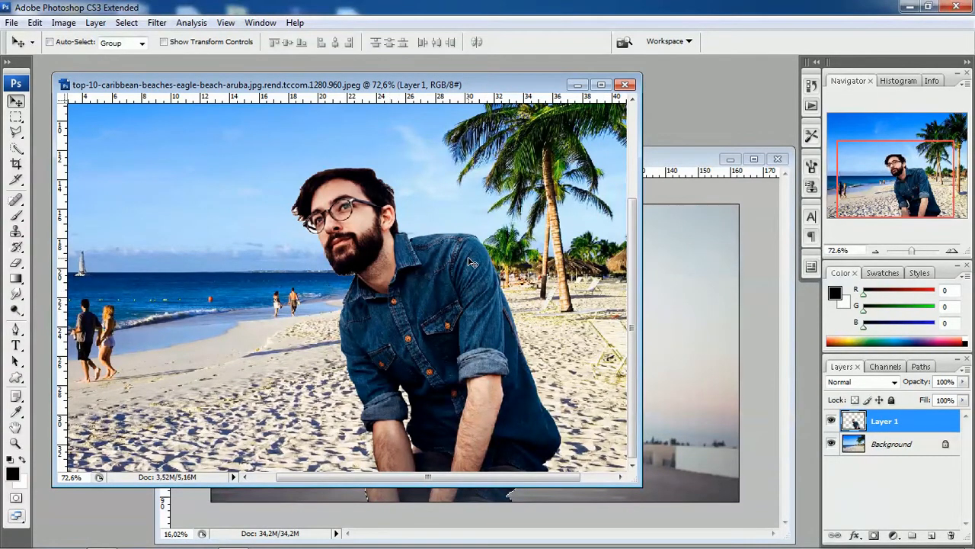
# Enlarge the beach document's window so the whole composite fits inside it
pyautogui.scroll(-3, 521, 208)
pyautogui.scroll(-2, 537, 200)
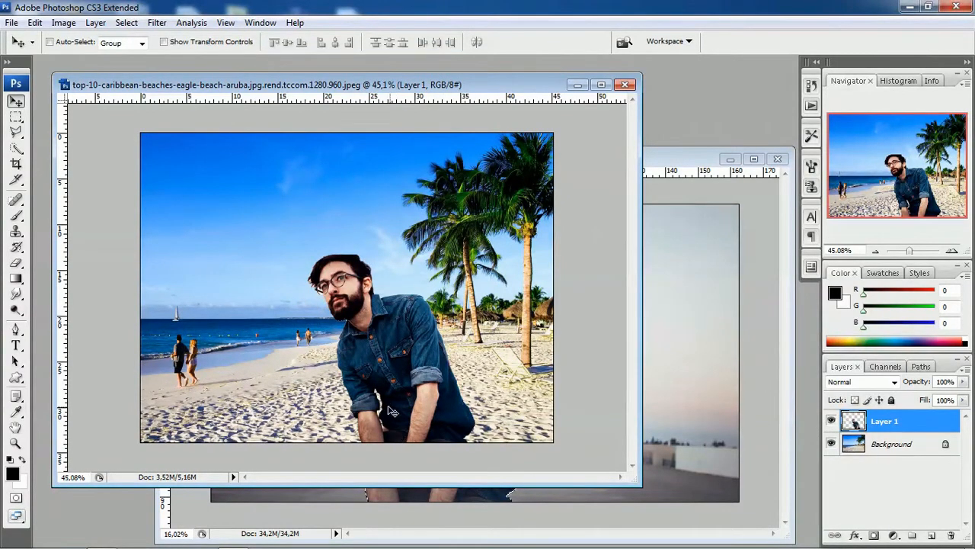
pyautogui.scroll(1, 282, 460)
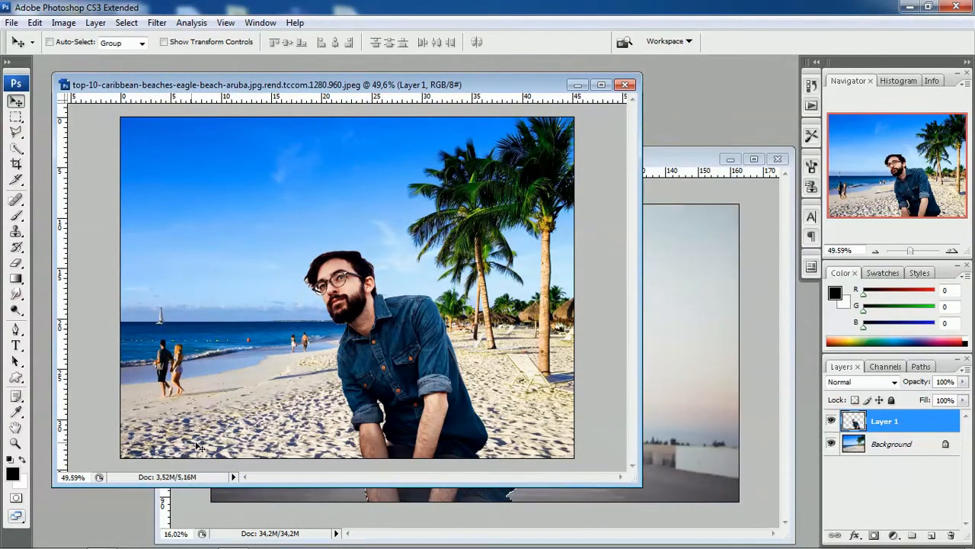
pyautogui.scroll(1, 124, 456)
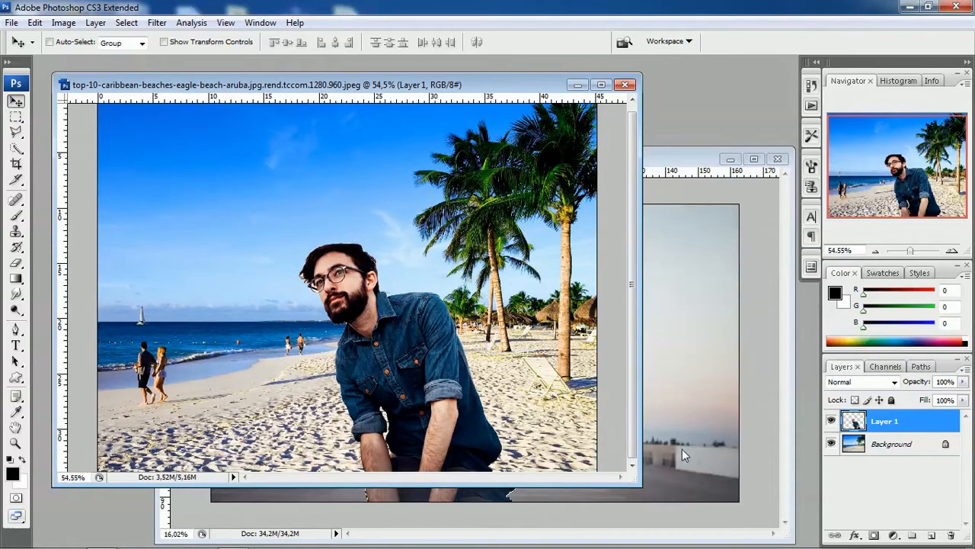
pyautogui.moveTo(643, 484); pyautogui.dragTo(785, 520)
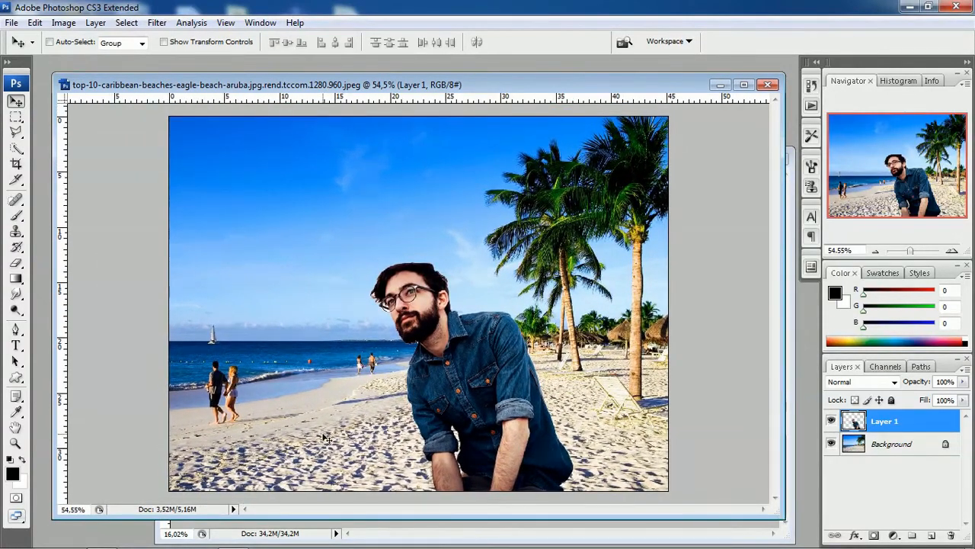
# Choose the Clone Stamp tool and create a new layer named Cover directly above the Background
pyautogui.click(17, 233)
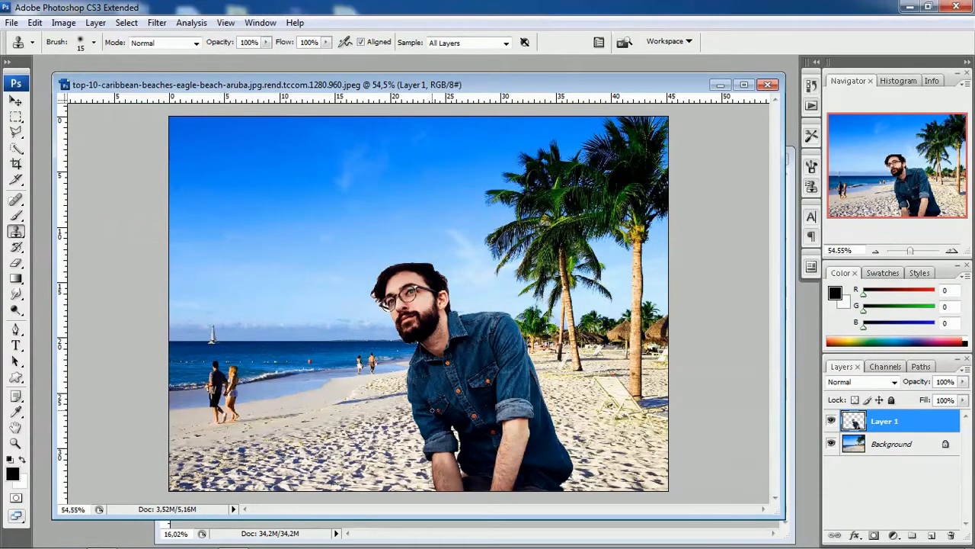
pyautogui.click(898, 446)
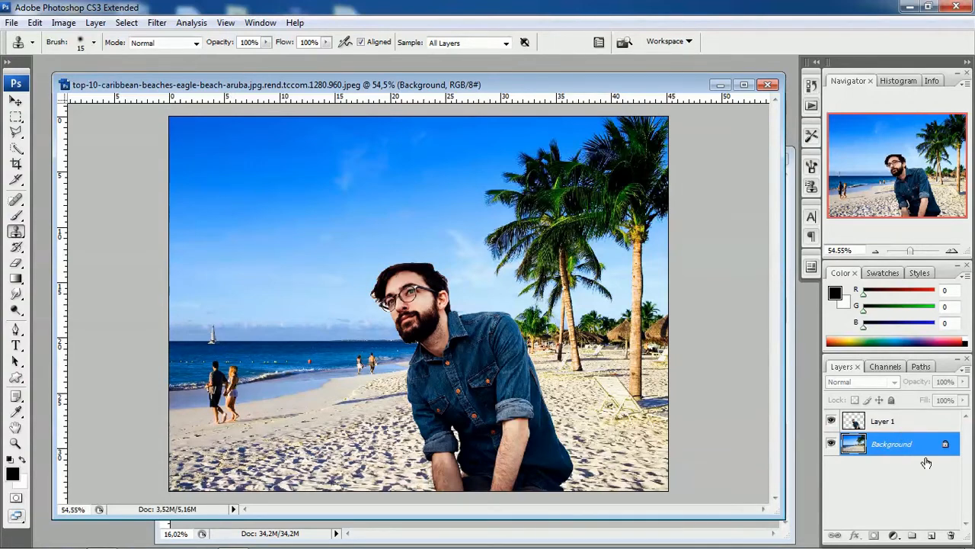
pyautogui.click(933, 537)
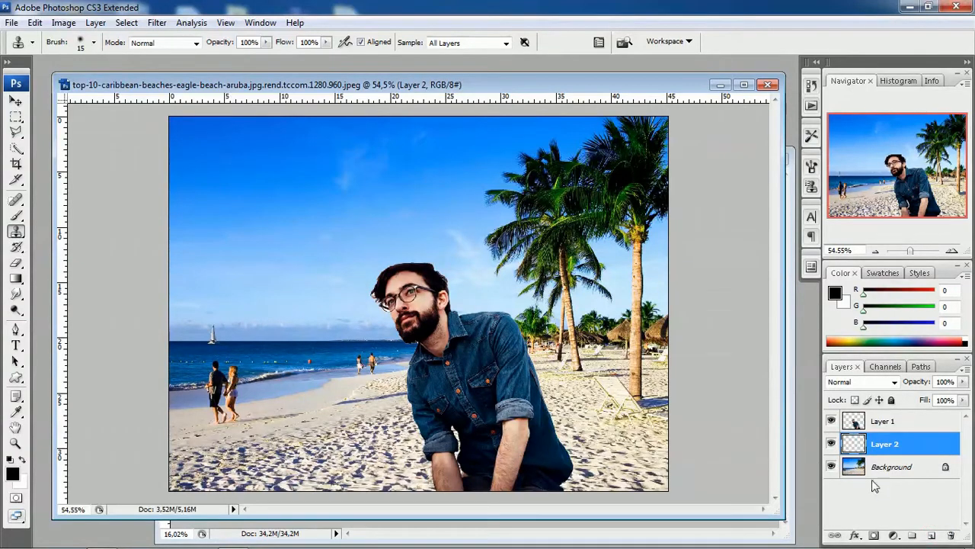
pyautogui.doubleClick(887, 445)
pyautogui.write('Cover')
pyautogui.press('Return')
# Clone dry sand over the walking woman's legs and feet on the Cover layer, sampling all layers
pyautogui.scroll(4, 242, 417)
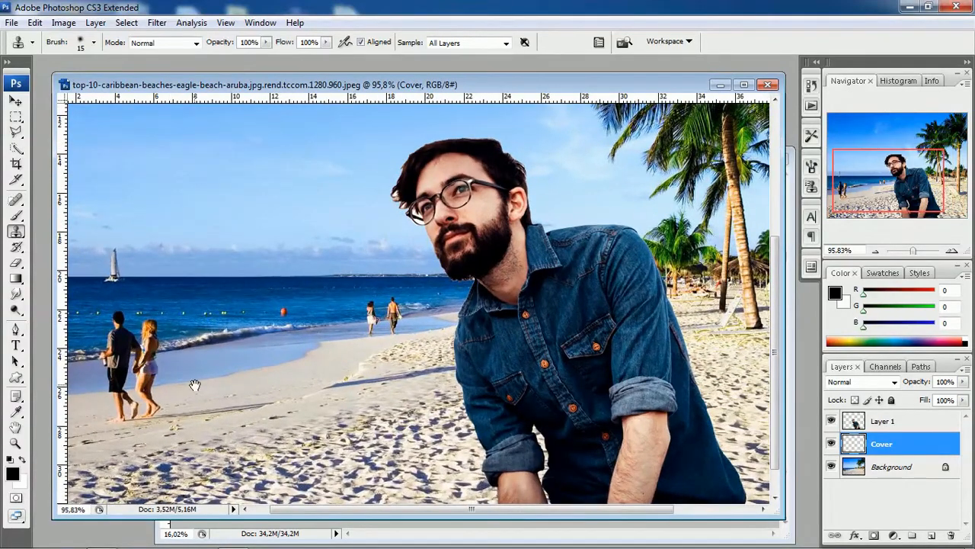
pyautogui.moveTo(195, 385); pyautogui.dragTo(225, 350)
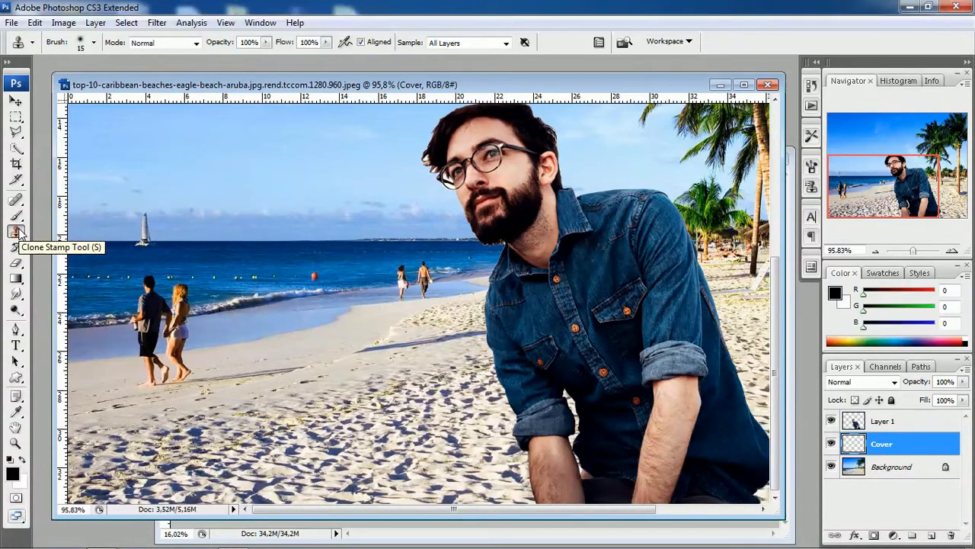
pyautogui.click(506, 44)
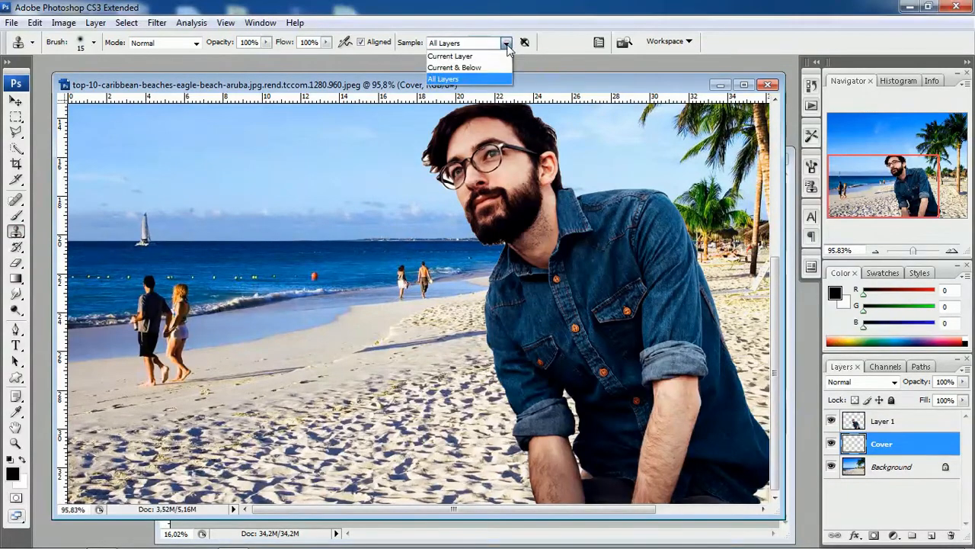
pyautogui.click(468, 79)
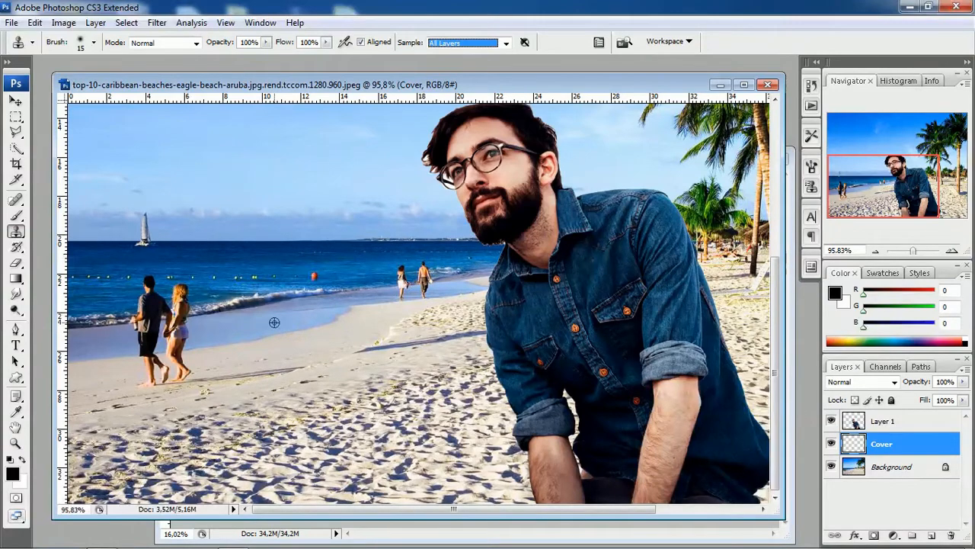
pyautogui.keyDown('alt'); pyautogui.click(248, 358); pyautogui.keyUp('alt')
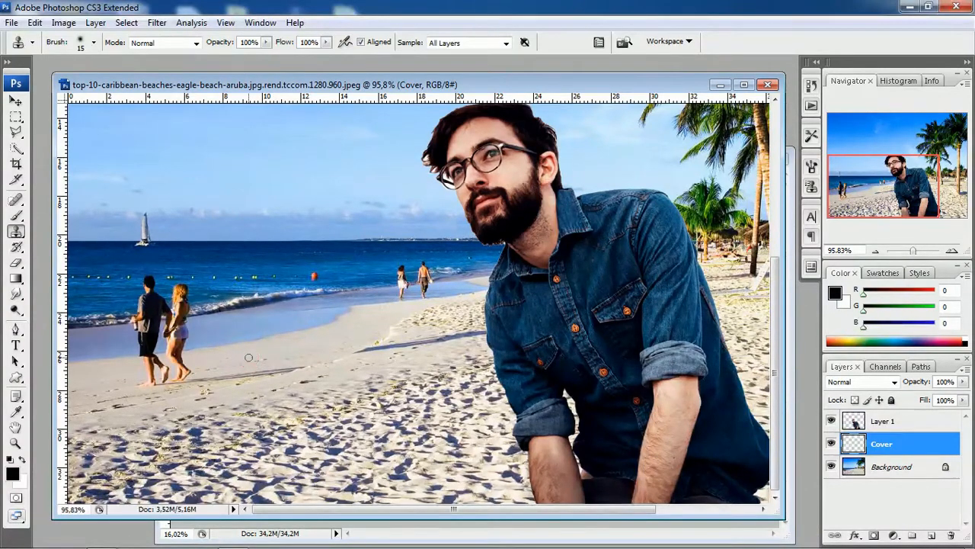
pyautogui.moveTo(185, 358); pyautogui.dragTo(177, 355)
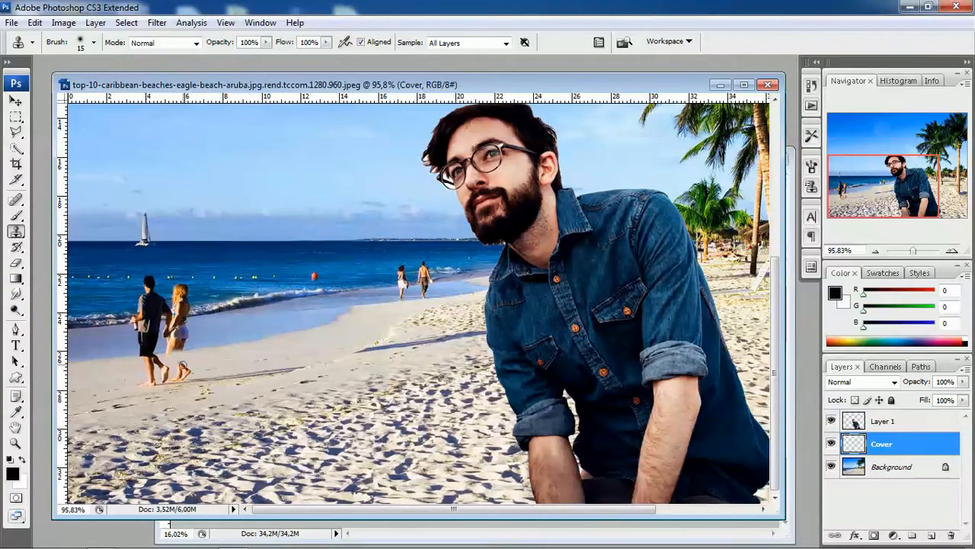
pyautogui.moveTo(181, 363)
pyautogui.mouseDown()
pyautogui.moveTo(189, 376)
pyautogui.moveTo(178, 373)
pyautogui.mouseUp()
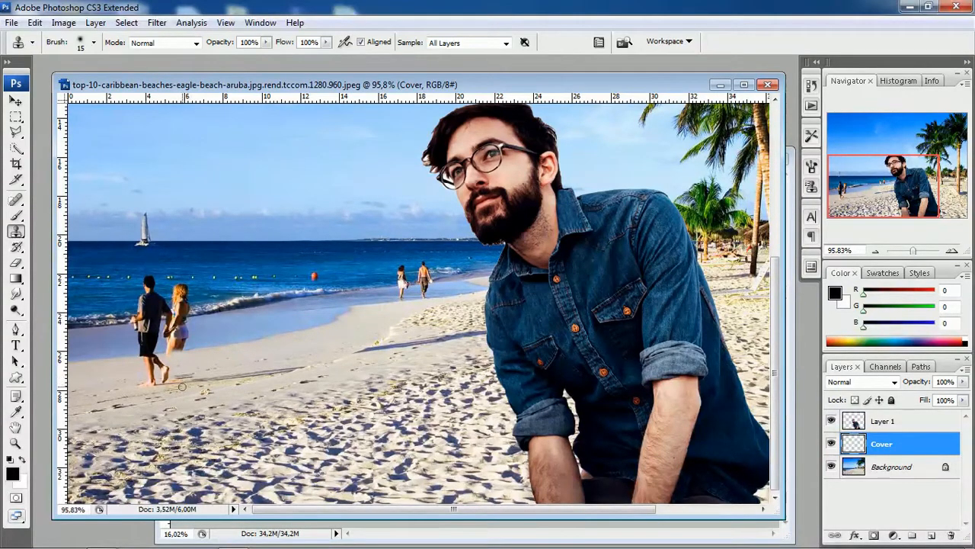
pyautogui.scroll(4, 182, 386)
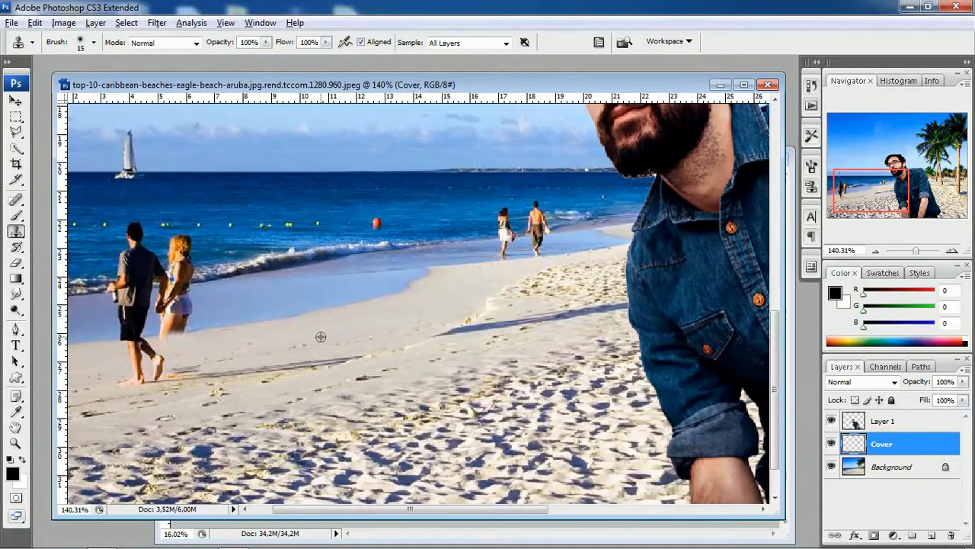
pyautogui.moveTo(194, 372); pyautogui.dragTo(170, 378)
pyautogui.keyDown('alt'); pyautogui.click(199, 367); pyautogui.keyUp('alt')
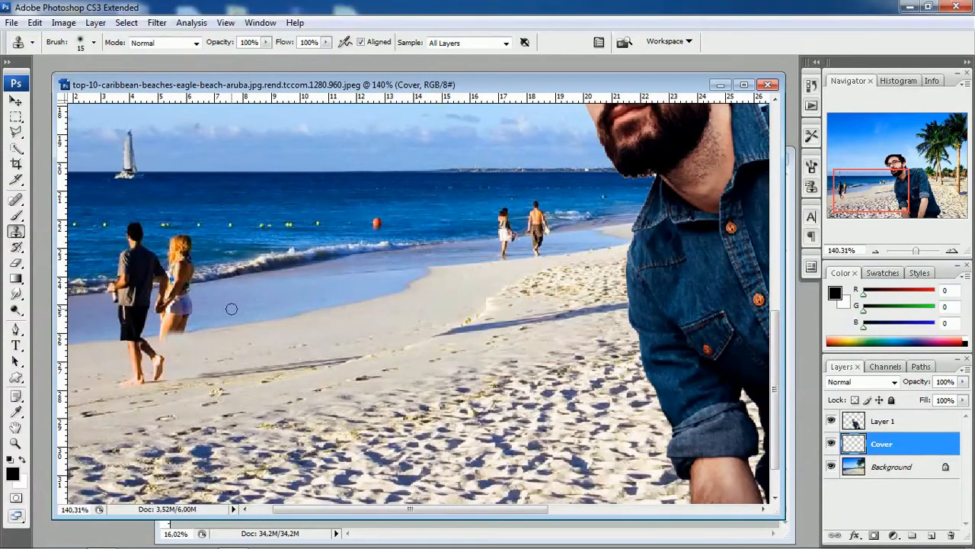
# Clone wet sand over the walking woman's thighs and shorts up to her waist
pyautogui.keyDown('alt'); pyautogui.click(256, 300); pyautogui.keyUp('alt')
pyautogui.moveTo(197, 317)
pyautogui.mouseDown()
pyautogui.moveTo(163, 311)
pyautogui.moveTo(197, 319)
pyautogui.moveTo(158, 331)
pyautogui.mouseUp()
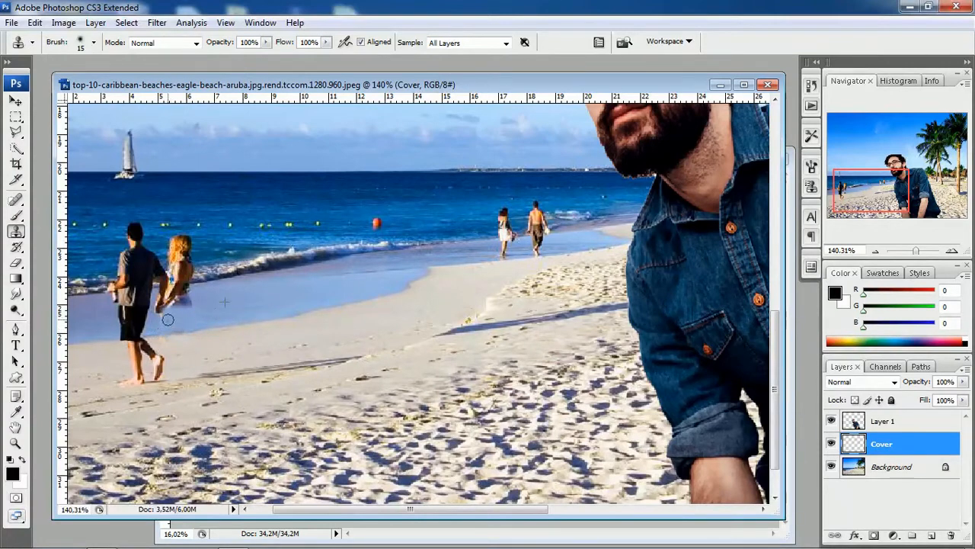
pyautogui.moveTo(167, 320)
pyautogui.mouseDown()
pyautogui.moveTo(189, 303)
pyautogui.moveTo(156, 307)
pyautogui.mouseUp()
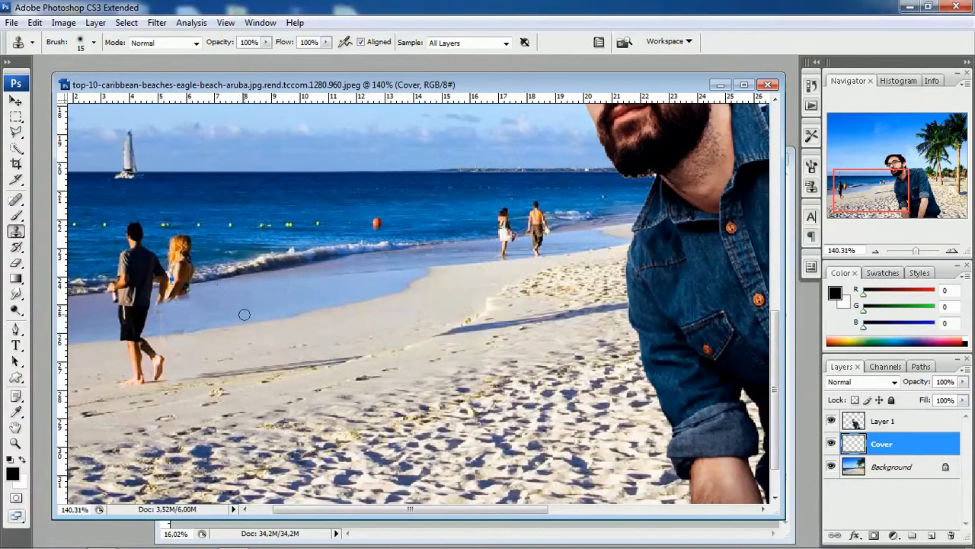
pyautogui.keyDown('alt'); pyautogui.click(279, 292); pyautogui.keyUp('alt')
pyautogui.moveTo(198, 296)
pyautogui.mouseDown()
pyautogui.moveTo(165, 296)
pyautogui.moveTo(188, 292)
pyautogui.moveTo(161, 293)
pyautogui.moveTo(182, 300)
pyautogui.moveTo(158, 305)
pyautogui.moveTo(171, 312)
pyautogui.moveTo(154, 315)
pyautogui.moveTo(183, 329)
pyautogui.mouseUp()
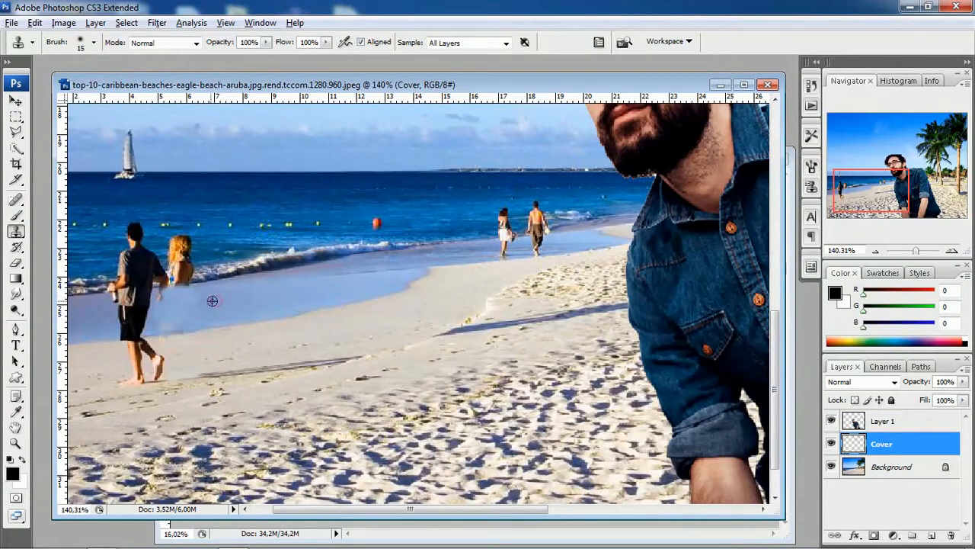
pyautogui.moveTo(202, 303)
pyautogui.mouseDown()
pyautogui.moveTo(188, 302)
pyautogui.moveTo(200, 295)
pyautogui.moveTo(175, 326)
pyautogui.moveTo(189, 316)
pyautogui.moveTo(168, 319)
pyautogui.mouseUp()
# Clone the neighbouring dry and wet sand over the walking man's legs and shorts
pyautogui.moveTo(173, 352); pyautogui.dragTo(226, 334)
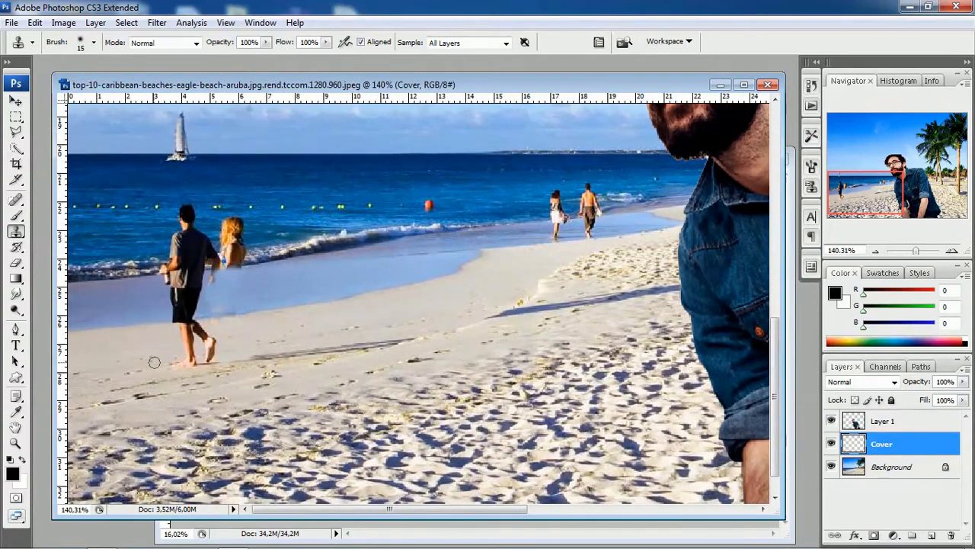
pyautogui.keyDown('alt'); pyautogui.click(122, 339); pyautogui.keyUp('alt')
pyautogui.moveTo(169, 331)
pyautogui.mouseDown()
pyautogui.moveTo(213, 332)
pyautogui.moveTo(200, 329)
pyautogui.moveTo(209, 324)
pyautogui.moveTo(186, 348)
pyautogui.moveTo(217, 342)
pyautogui.moveTo(186, 356)
pyautogui.moveTo(220, 352)
pyautogui.moveTo(174, 361)
pyautogui.moveTo(206, 360)
pyautogui.mouseUp()
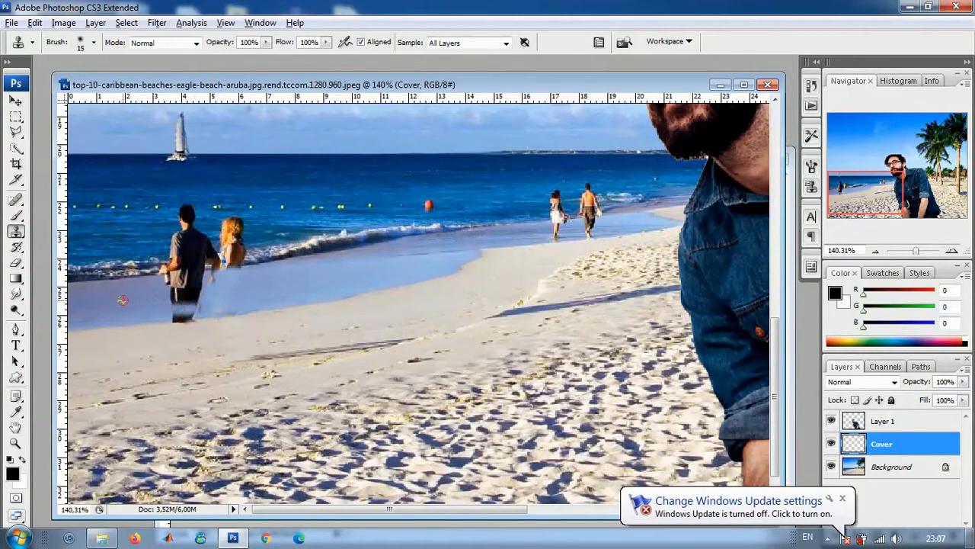
pyautogui.moveTo(173, 296)
pyautogui.mouseDown()
pyautogui.moveTo(204, 299)
pyautogui.moveTo(163, 301)
pyautogui.moveTo(175, 287)
pyautogui.moveTo(199, 289)
pyautogui.moveTo(169, 319)
pyautogui.mouseUp()
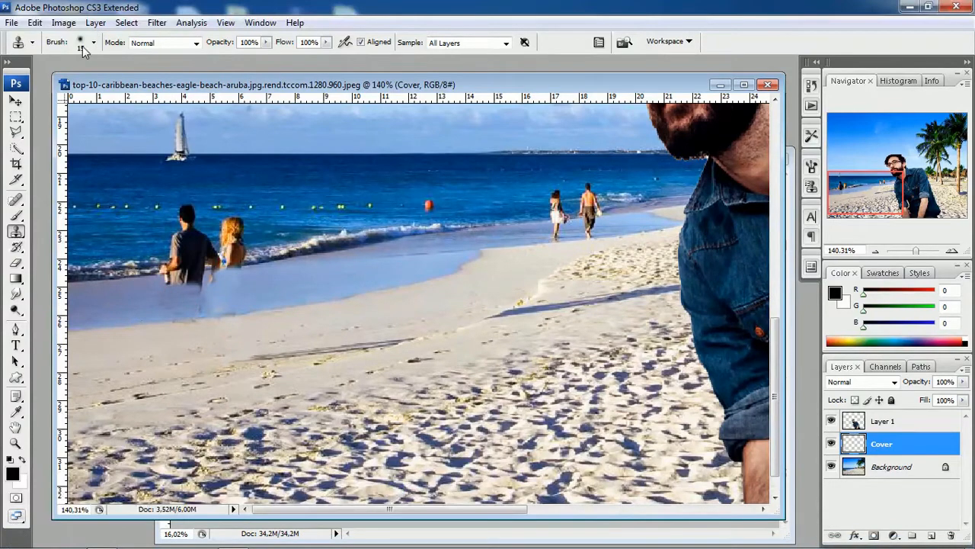
# Clone wet sand over the lower edge of the walking man's shirt
pyautogui.keyDown('alt'); pyautogui.click(163, 283); pyautogui.keyUp('alt')
pyautogui.moveTo(185, 281); pyautogui.dragTo(204, 278)
pyautogui.click(213, 281)
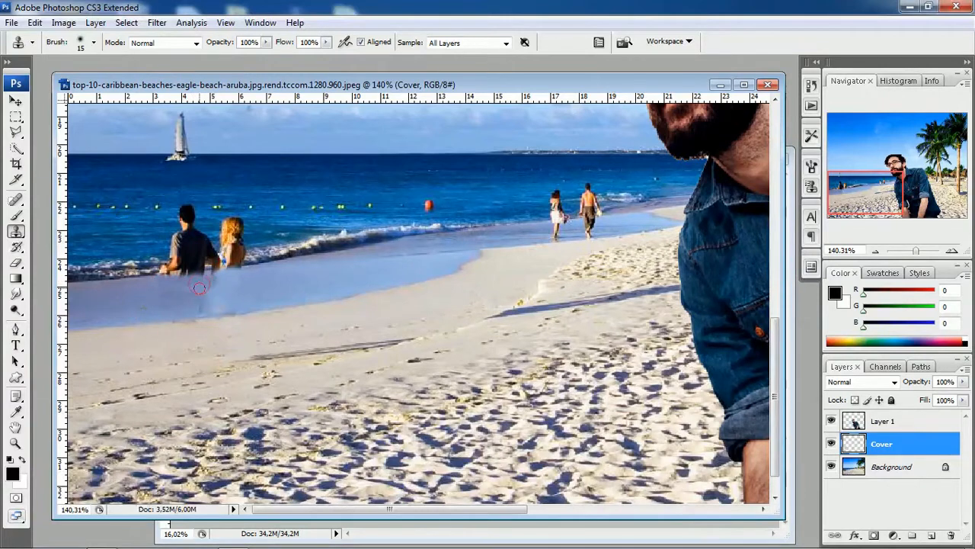
pyautogui.moveTo(195, 298)
pyautogui.mouseDown()
pyautogui.moveTo(204, 298)
pyautogui.moveTo(196, 303)
pyautogui.mouseUp()
pyautogui.moveTo(196, 302); pyautogui.dragTo(202, 301)
pyautogui.click(192, 304)
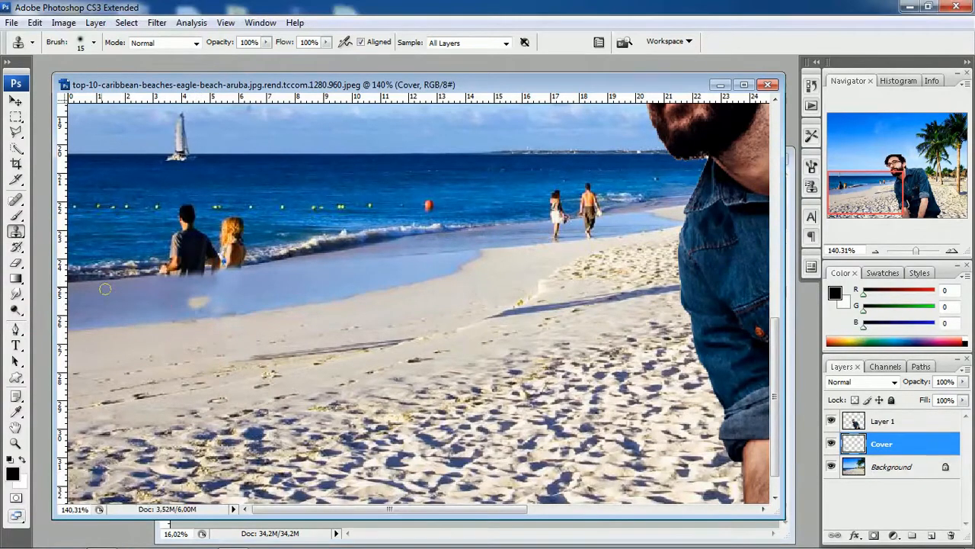
# Even out the cloned wet sand below the couple with fresh samples from its surroundings
pyautogui.keyDown('alt'); pyautogui.click(104, 302); pyautogui.keyUp('alt')
pyautogui.keyDown('alt'); pyautogui.click(184, 301); pyautogui.keyUp('alt')
pyautogui.moveTo(199, 301); pyautogui.dragTo(203, 301)
pyautogui.keyDown('alt'); pyautogui.click(185, 306); pyautogui.keyUp('alt')
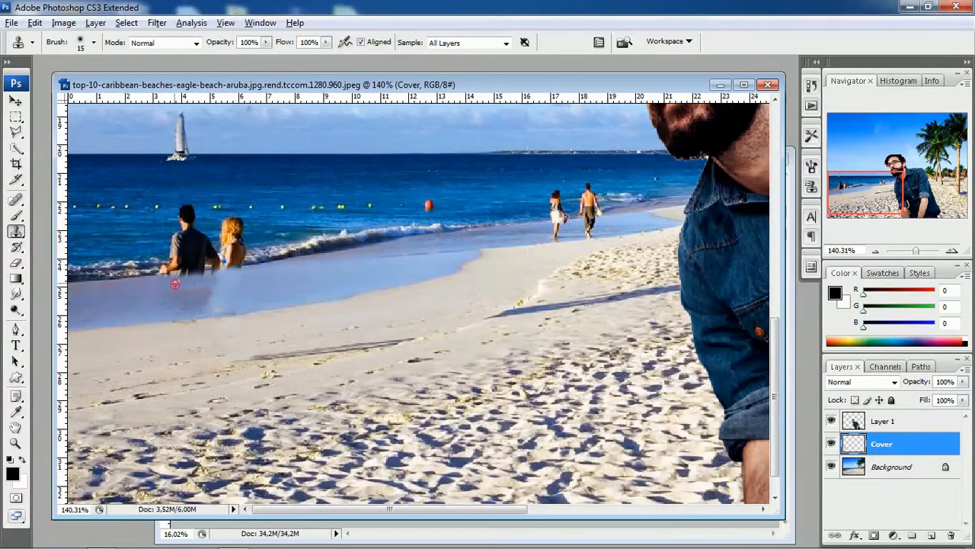
pyautogui.keyDown('alt'); pyautogui.click(144, 290); pyautogui.keyUp('alt')
pyautogui.moveTo(185, 292)
pyautogui.mouseDown()
pyautogui.moveTo(215, 291)
pyautogui.moveTo(184, 302)
pyautogui.moveTo(244, 284)
pyautogui.moveTo(224, 281)
pyautogui.moveTo(226, 293)
pyautogui.moveTo(215, 293)
pyautogui.moveTo(235, 283)
pyautogui.moveTo(215, 281)
pyautogui.moveTo(228, 299)
pyautogui.moveTo(206, 299)
pyautogui.moveTo(230, 303)
pyautogui.moveTo(204, 307)
pyautogui.mouseUp()
pyautogui.keyDown('alt'); pyautogui.click(243, 285); pyautogui.keyUp('alt')
pyautogui.click(228, 303)
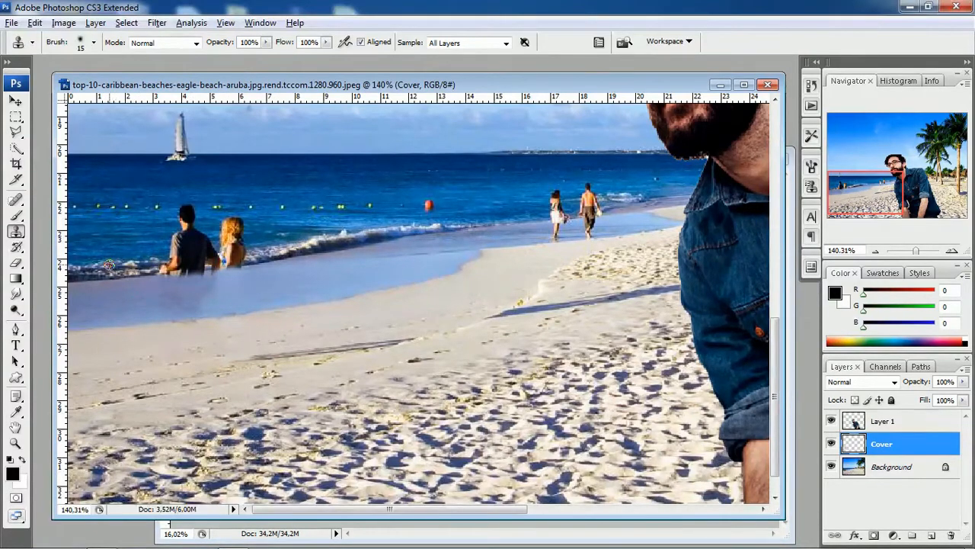
# Clone the breaking wave and nearby sea water over the waists and lower torsos of the foreground walking couple
pyautogui.moveTo(165, 260); pyautogui.dragTo(209, 264)
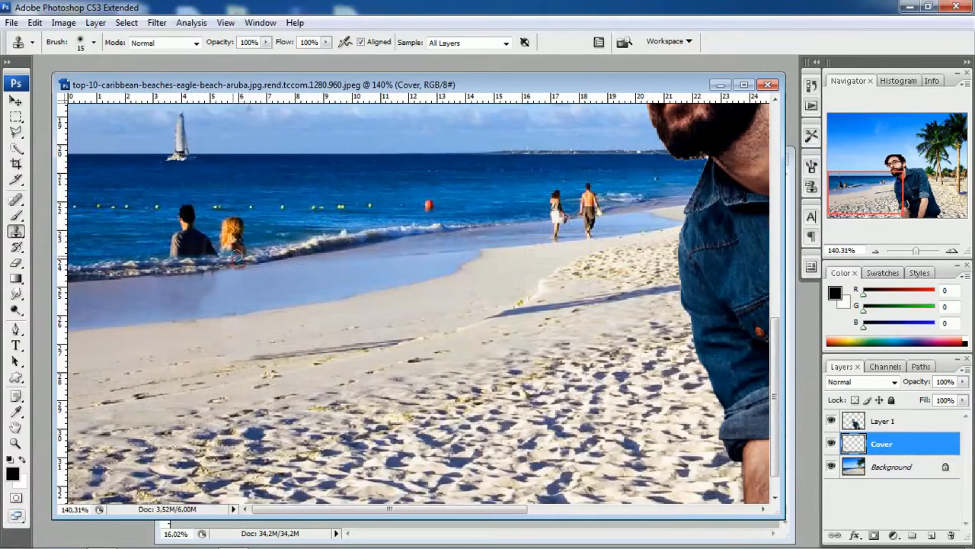
pyautogui.click(234, 263)
pyautogui.moveTo(163, 255); pyautogui.dragTo(208, 251)
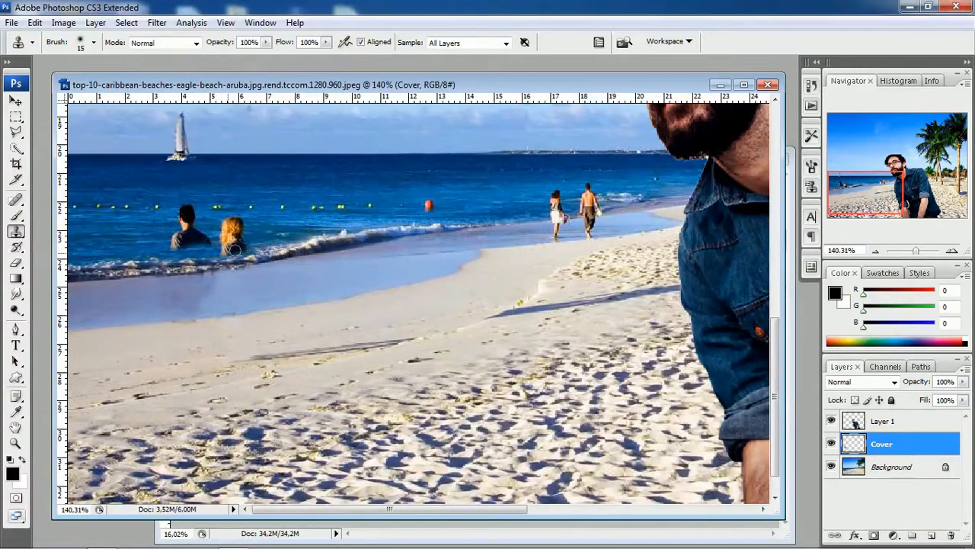
# Clone sea water over the foreground couple's remaining shoulders and heads
pyautogui.keyDown('alt'); pyautogui.click(96, 247); pyautogui.keyUp('alt')
pyautogui.moveTo(217, 251)
pyautogui.mouseDown()
pyautogui.moveTo(231, 243)
pyautogui.moveTo(249, 246)
pyautogui.moveTo(229, 249)
pyautogui.moveTo(243, 234)
pyautogui.moveTo(221, 240)
pyautogui.moveTo(259, 233)
pyautogui.moveTo(233, 229)
pyautogui.moveTo(242, 221)
pyautogui.moveTo(176, 244)
pyautogui.moveTo(214, 241)
pyautogui.moveTo(173, 239)
pyautogui.moveTo(211, 244)
pyautogui.moveTo(204, 230)
pyautogui.moveTo(173, 227)
pyautogui.moveTo(224, 244)
pyautogui.mouseUp()
pyautogui.keyDown('alt'); pyautogui.click(268, 238); pyautogui.keyUp('alt')
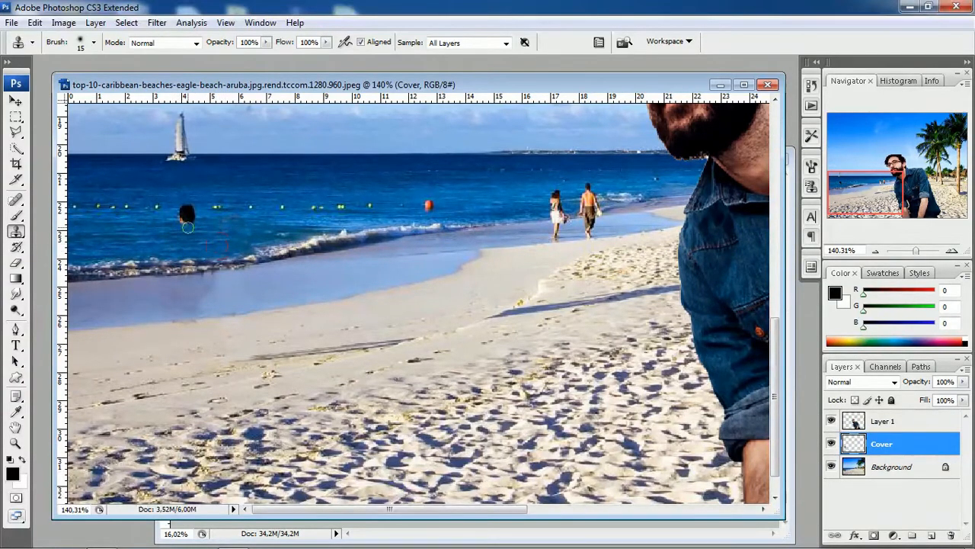
pyautogui.moveTo(179, 222)
pyautogui.mouseDown()
pyautogui.moveTo(175, 217)
pyautogui.moveTo(182, 209)
pyautogui.moveTo(195, 209)
pyautogui.moveTo(169, 239)
pyautogui.moveTo(123, 236)
pyautogui.moveTo(194, 216)
pyautogui.mouseUp()
# Clone wet sand over the legs and skirt of the distant walking woman near the shoreline
pyautogui.scroll(-3, 169, 257)
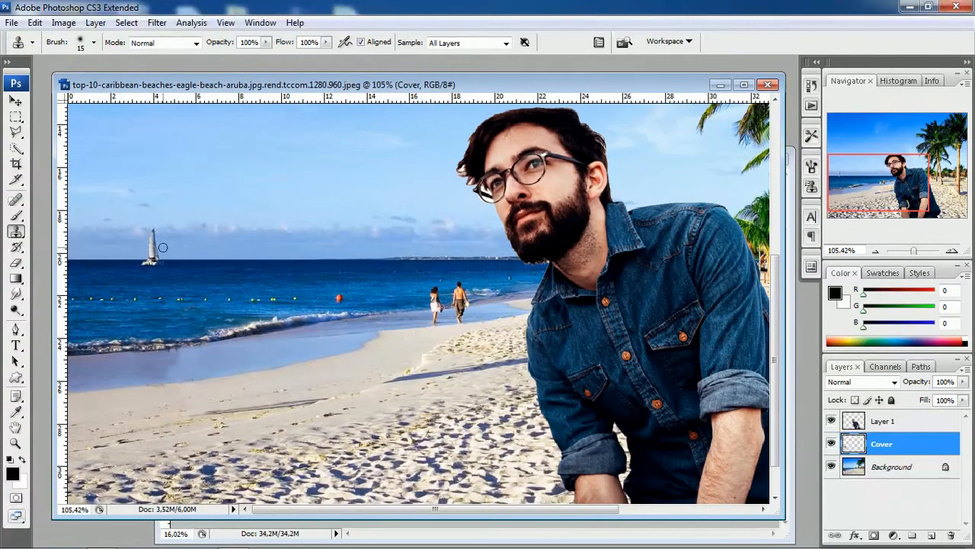
pyautogui.scroll(-1, 162, 248)
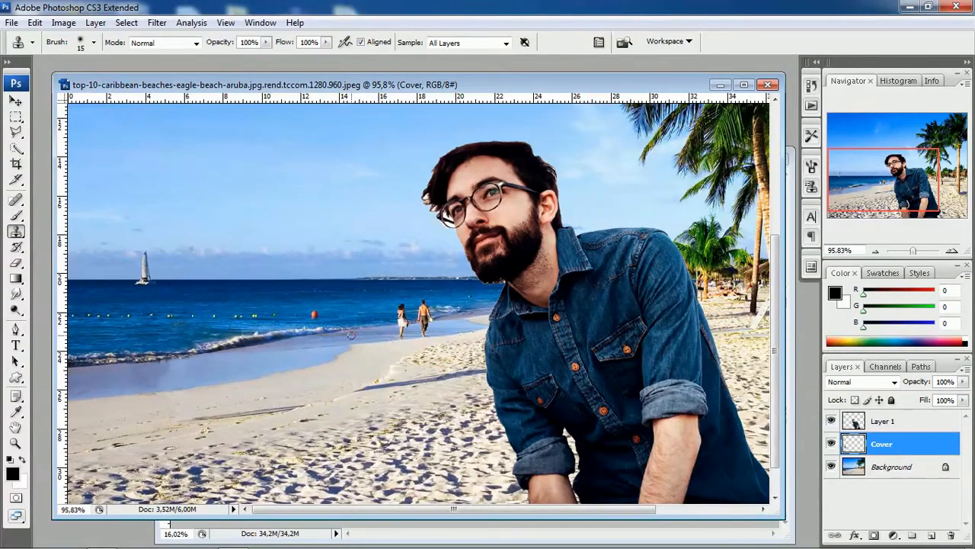
pyautogui.scroll(3, 404, 303)
pyautogui.scroll(1, 404, 303)
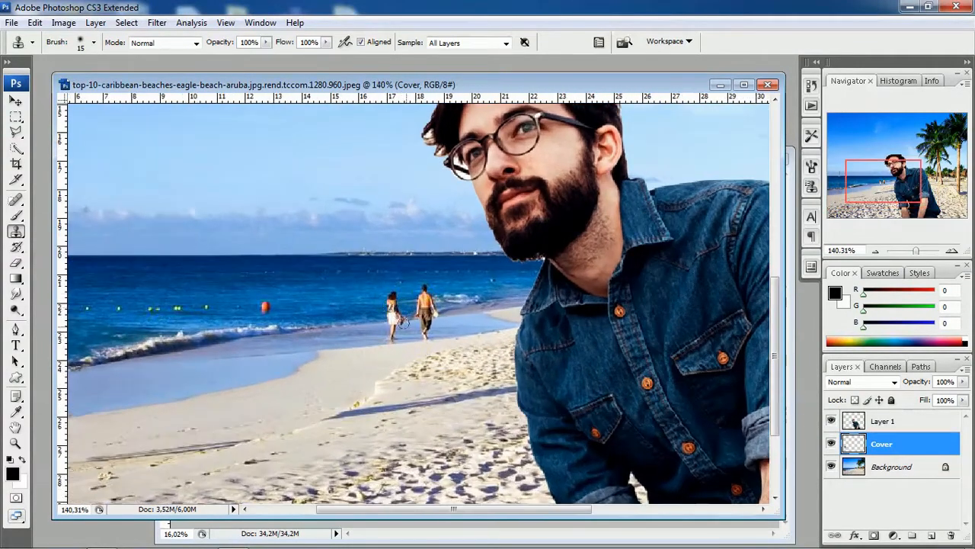
pyautogui.scroll(6, 439, 310)
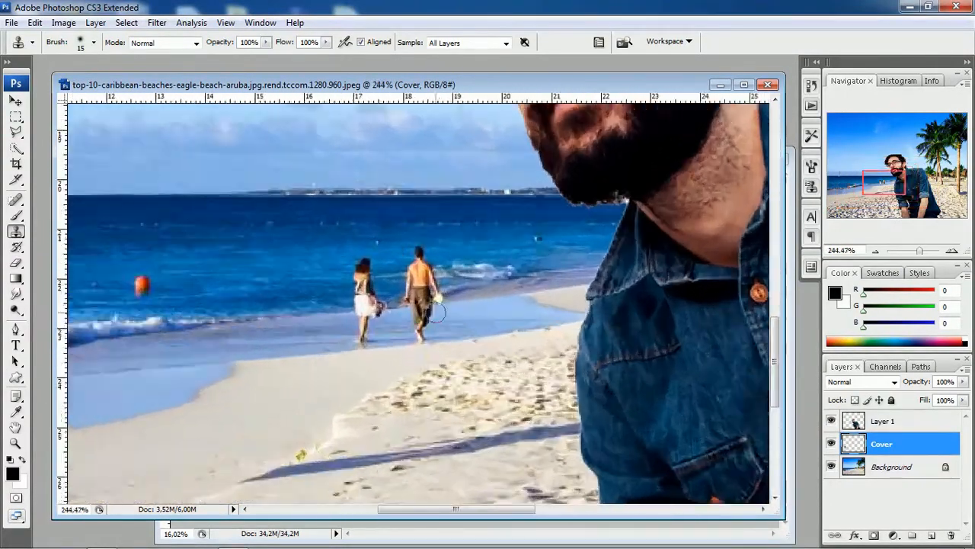
pyautogui.scroll(2, 436, 311)
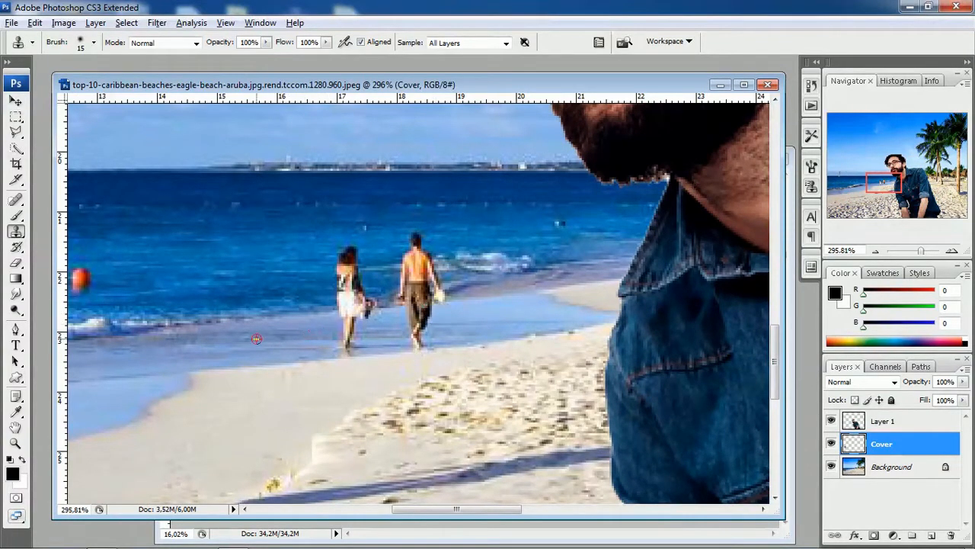
pyautogui.keyDown('alt'); pyautogui.click(242, 335); pyautogui.keyUp('alt')
pyautogui.click(350, 343)
pyautogui.moveTo(354, 343)
pyautogui.mouseDown()
pyautogui.moveTo(339, 319)
pyautogui.moveTo(366, 316)
pyautogui.moveTo(377, 326)
pyautogui.moveTo(353, 335)
pyautogui.mouseUp()
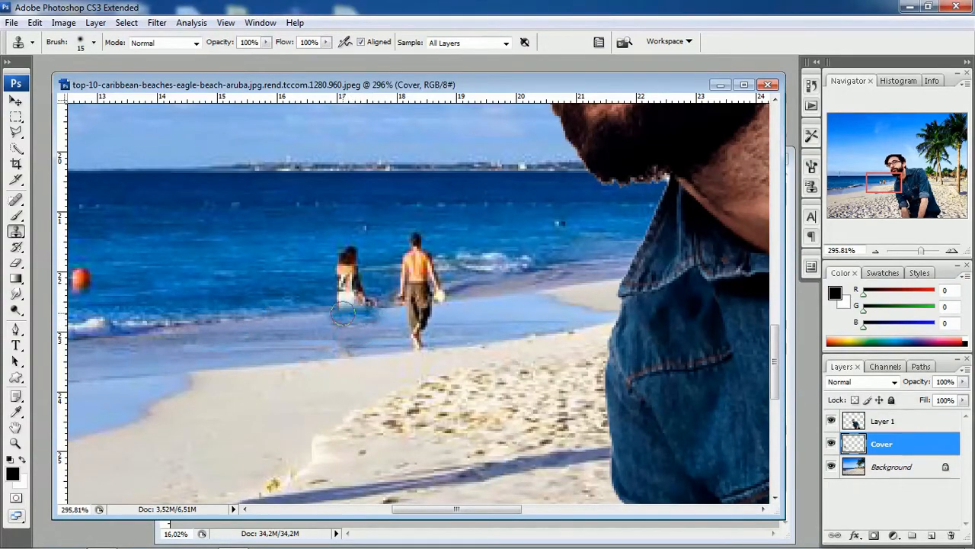
pyautogui.keyDown('alt'); pyautogui.click(259, 349); pyautogui.keyUp('alt')
pyautogui.moveTo(334, 319)
pyautogui.mouseDown()
pyautogui.moveTo(372, 319)
pyautogui.moveTo(342, 323)
pyautogui.mouseUp()
# Clone wet sand over the distant walking man's lower legs and trousers
pyautogui.keyDown('alt'); pyautogui.click(322, 324); pyautogui.keyUp('alt')
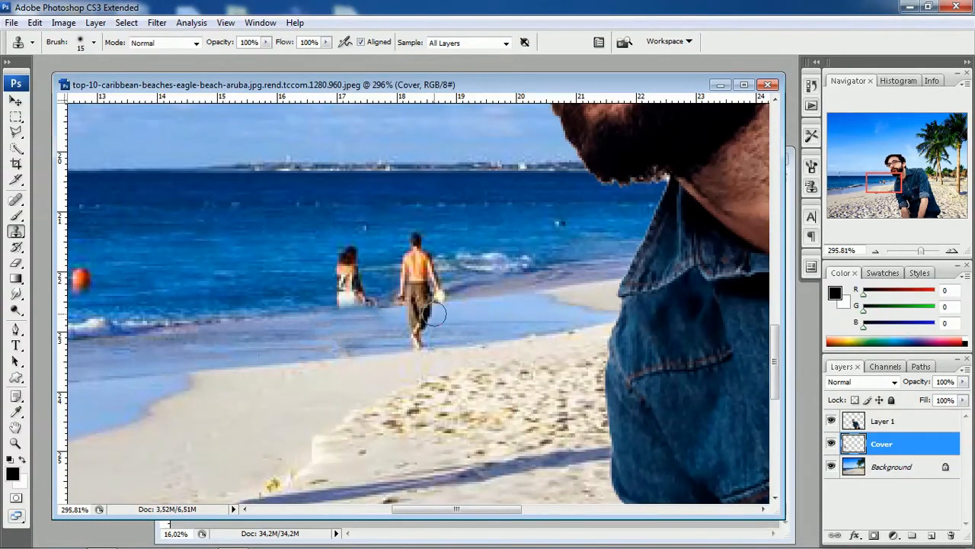
pyautogui.moveTo(435, 313)
pyautogui.mouseDown()
pyautogui.moveTo(409, 313)
pyautogui.moveTo(413, 327)
pyautogui.moveTo(429, 328)
pyautogui.moveTo(410, 337)
pyautogui.moveTo(422, 338)
pyautogui.mouseUp()
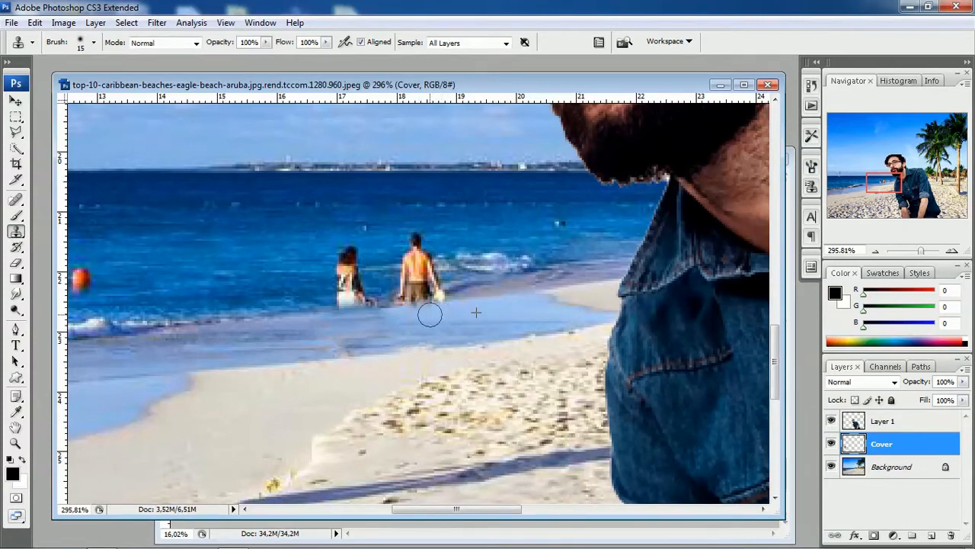
pyautogui.click(388, 335)
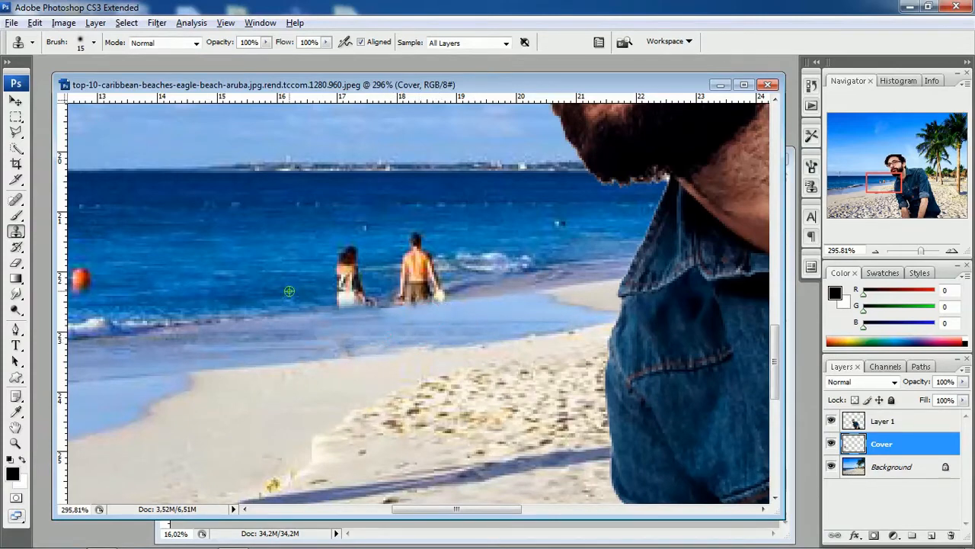
# Clone sea water over the upper bodies and heads of the distant woman and man
pyautogui.moveTo(343, 272)
pyautogui.mouseDown()
pyautogui.moveTo(367, 271)
pyautogui.moveTo(351, 253)
pyautogui.moveTo(369, 292)
pyautogui.mouseUp()
pyautogui.click(355, 295)
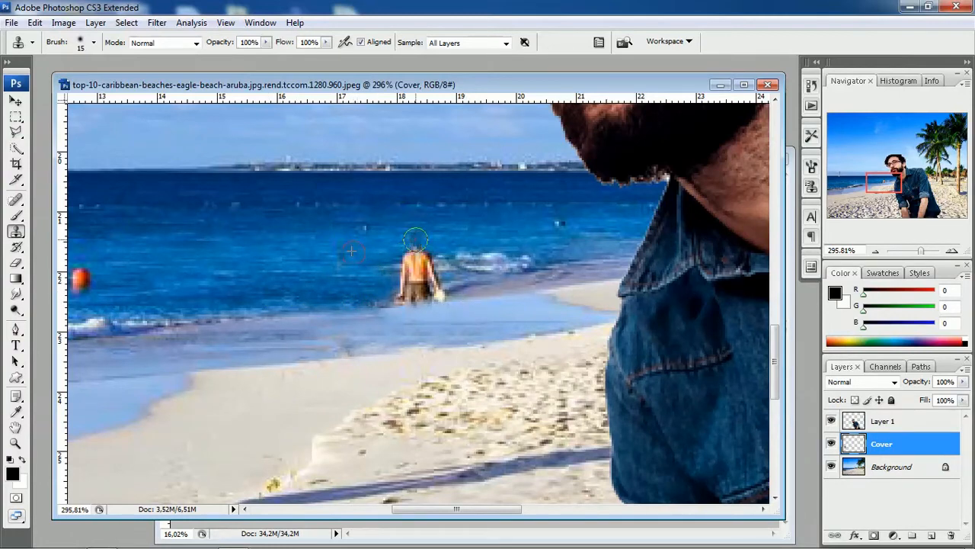
pyautogui.moveTo(416, 242)
pyautogui.mouseDown()
pyautogui.moveTo(398, 266)
pyautogui.moveTo(437, 266)
pyautogui.moveTo(390, 287)
pyautogui.moveTo(437, 280)
pyautogui.moveTo(380, 273)
pyautogui.moveTo(396, 267)
pyautogui.moveTo(430, 271)
pyautogui.moveTo(399, 284)
pyautogui.moveTo(355, 283)
pyautogui.mouseUp()
pyautogui.keyDown('alt'); pyautogui.click(269, 266); pyautogui.keyUp('alt')
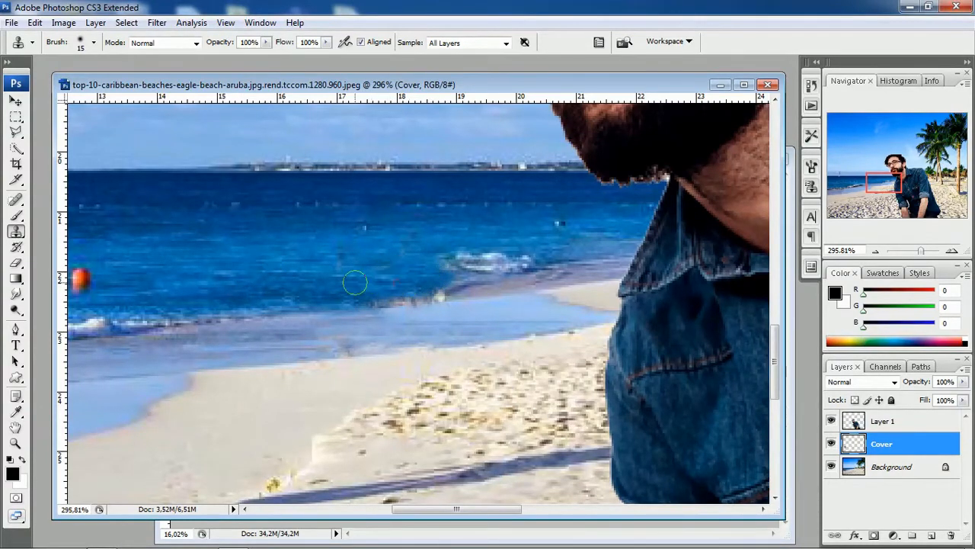
pyautogui.scroll(-2, 385, 242)
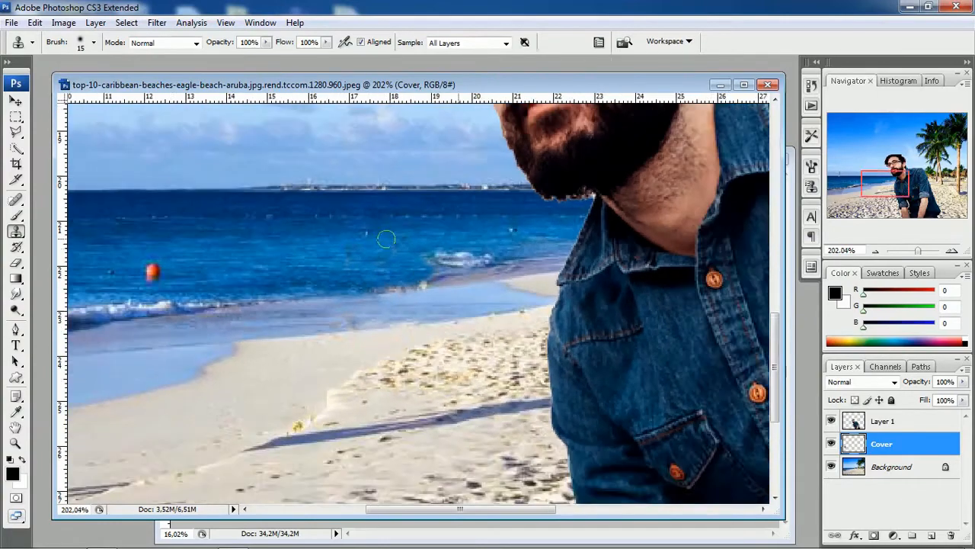
pyautogui.scroll(-1, 386, 239)
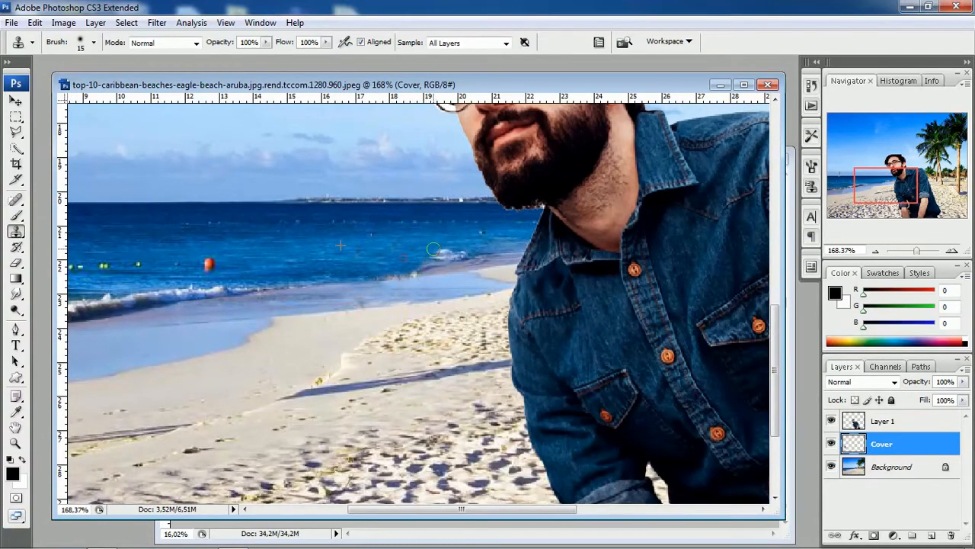
pyautogui.scroll(2, 425, 256)
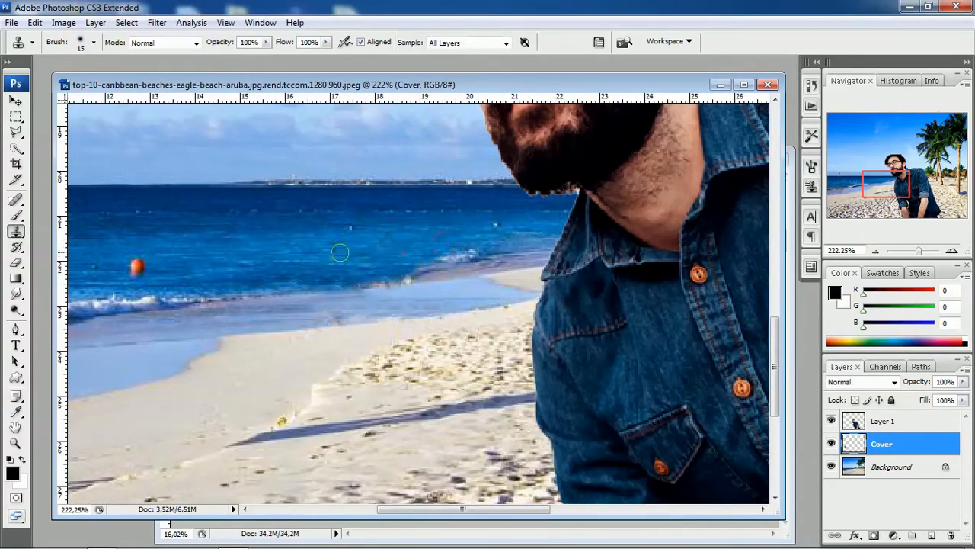
# Clone smooth dry sand over the long thin shadow left on the beach by the foreground couple
pyautogui.scroll(-4, 436, 262)
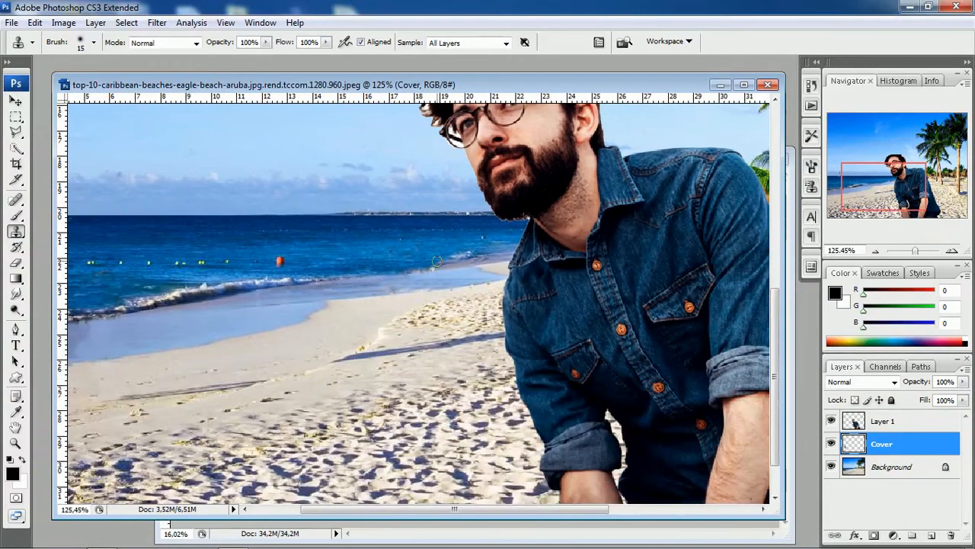
pyautogui.scroll(-4, 436, 261)
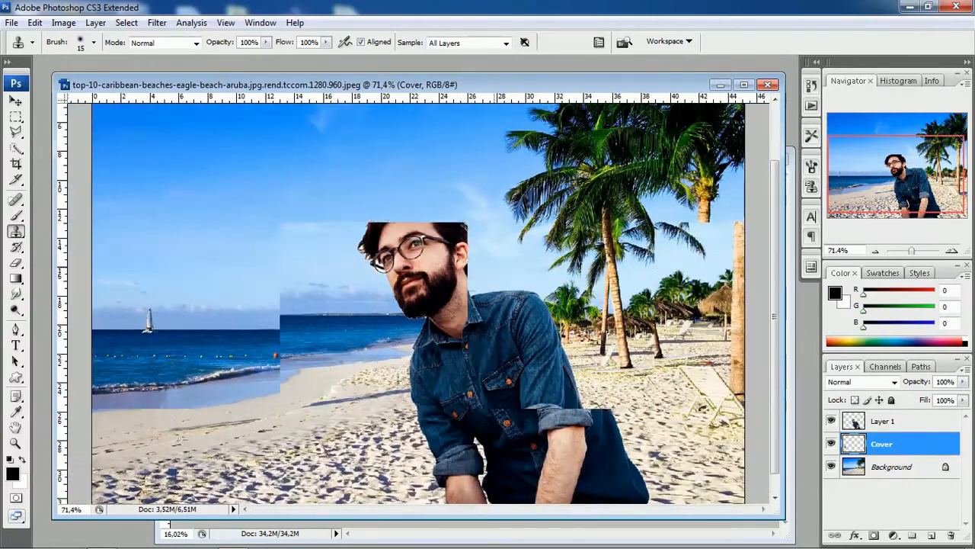
pyautogui.scroll(2, 208, 475)
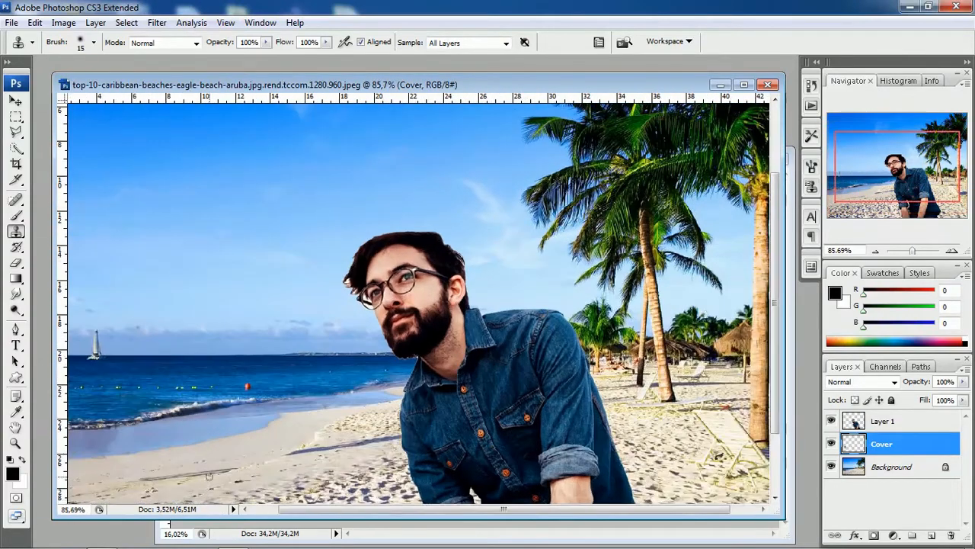
pyautogui.moveTo(244, 465); pyautogui.dragTo(401, 331)
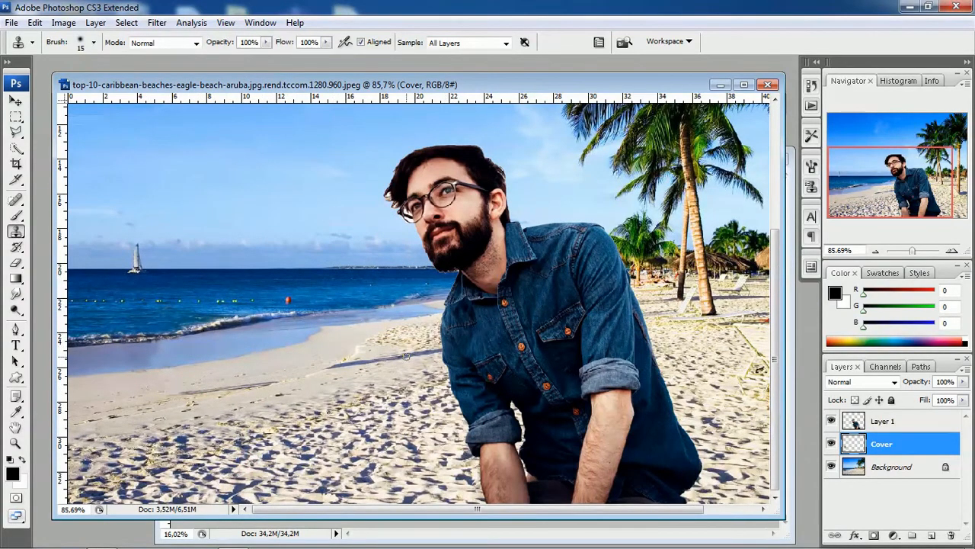
pyautogui.scroll(2, 169, 399)
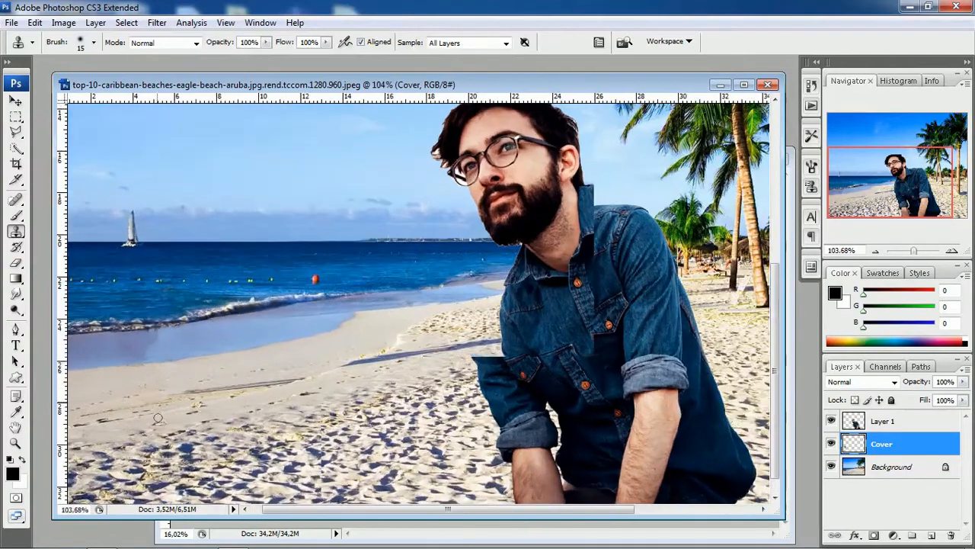
pyautogui.scroll(1, 229, 414)
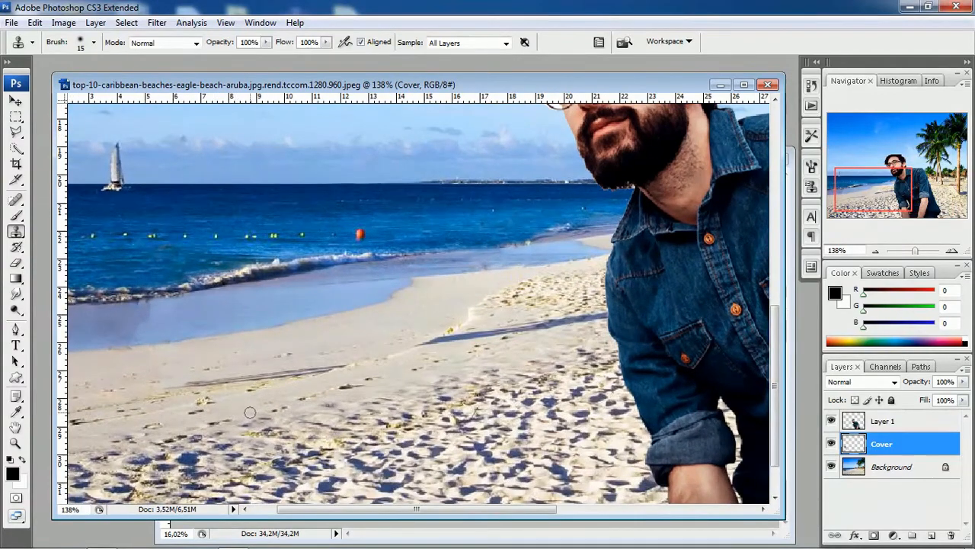
pyautogui.keyDown('alt'); pyautogui.click(186, 368); pyautogui.keyUp('alt')
pyautogui.moveTo(183, 382); pyautogui.dragTo(383, 361)
# Clone neighbouring sand over the second long shadow, which runs towards the composited man's sleeve, resampling along its length
pyautogui.keyDown('alt'); pyautogui.click(445, 357); pyautogui.keyUp('alt')
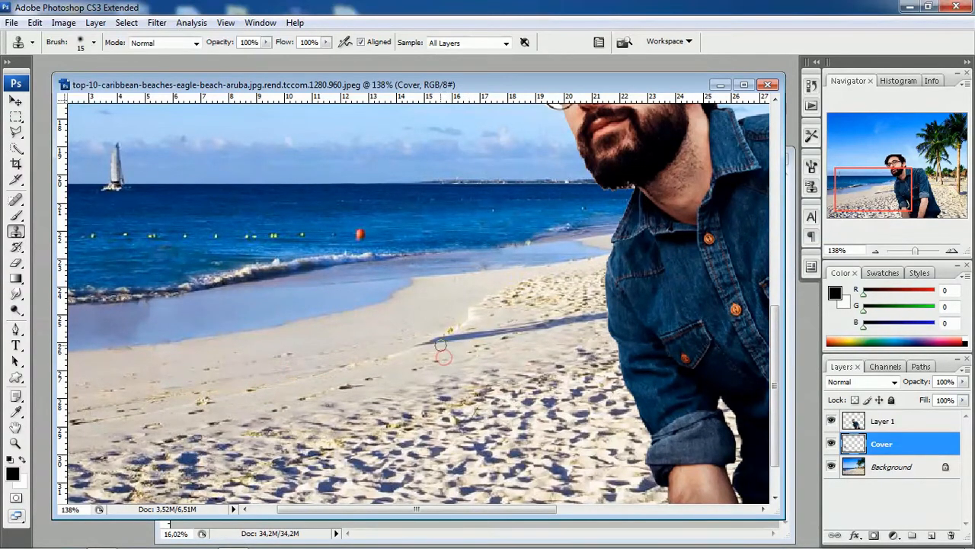
pyautogui.moveTo(437, 345)
pyautogui.mouseDown()
pyautogui.moveTo(467, 332)
pyautogui.moveTo(422, 352)
pyautogui.moveTo(468, 332)
pyautogui.moveTo(464, 340)
pyautogui.moveTo(486, 333)
pyautogui.moveTo(457, 340)
pyautogui.moveTo(538, 326)
pyautogui.moveTo(532, 317)
pyautogui.moveTo(587, 317)
pyautogui.mouseUp()
pyautogui.click(422, 351)
pyautogui.keyDown('alt'); pyautogui.click(464, 340); pyautogui.keyUp('alt')
pyautogui.keyDown('alt'); pyautogui.click(458, 338); pyautogui.keyUp('alt')
pyautogui.keyDown('alt'); pyautogui.click(539, 328); pyautogui.keyUp('alt')
pyautogui.click(598, 315)
pyautogui.keyDown('alt'); pyautogui.click(546, 321); pyautogui.keyUp('alt')
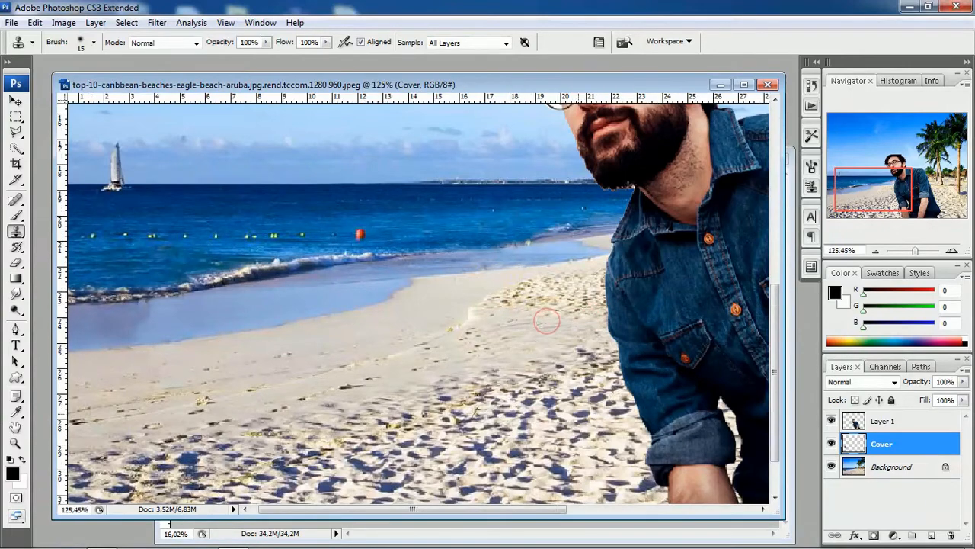
# Compare the whole picture with the Cover layer hidden and shown, leaving the layer visible
pyautogui.scroll(-5, 503, 232)
pyautogui.scroll(-1, 503, 233)
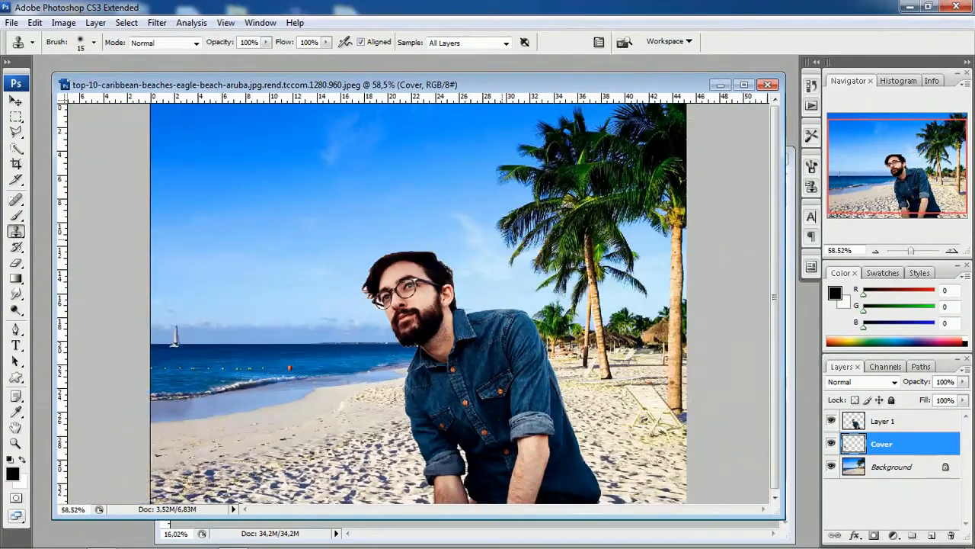
pyautogui.scroll(-1, 404, 261)
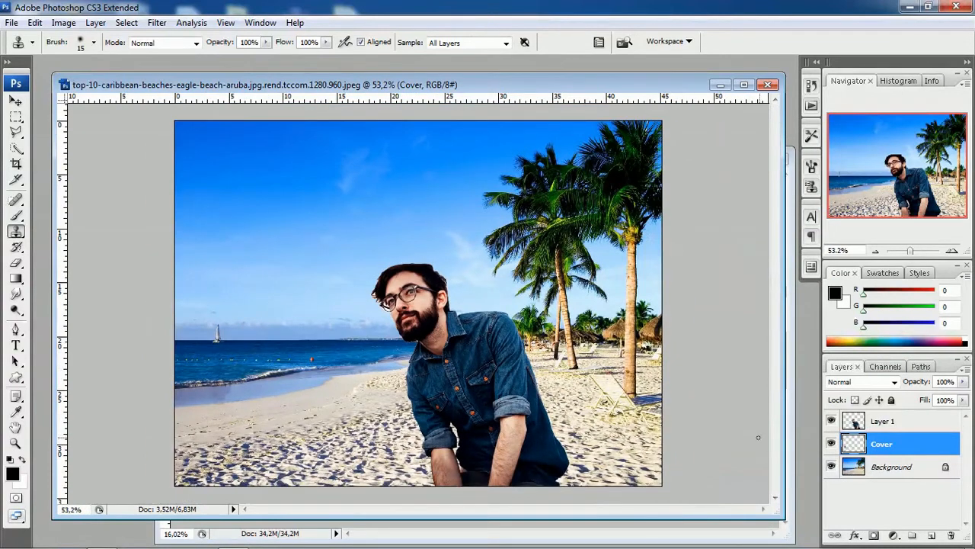
pyautogui.click(830, 444)
pyautogui.click(830, 444)
pyautogui.click(831, 444)
pyautogui.click(830, 444)
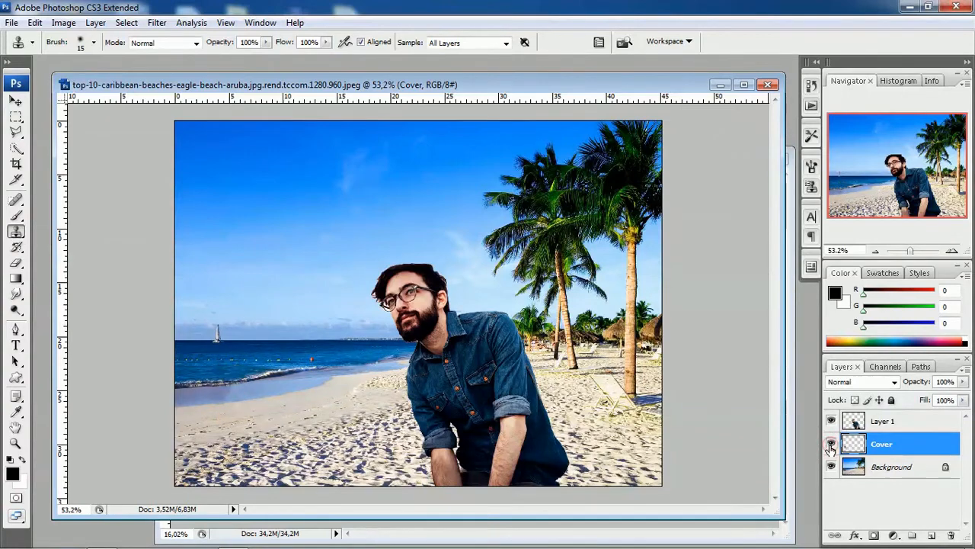
pyautogui.click(831, 445)
pyautogui.click(831, 445)
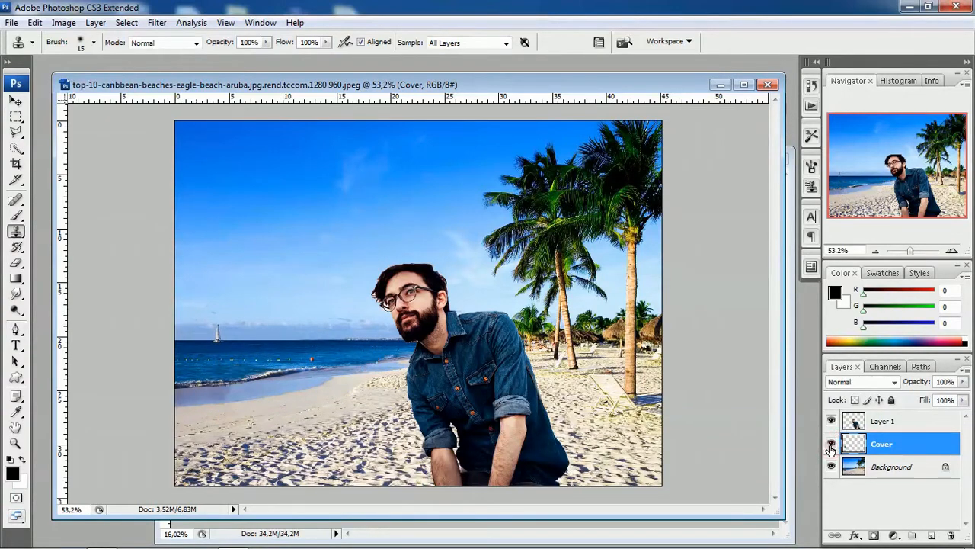
pyautogui.click(830, 445)
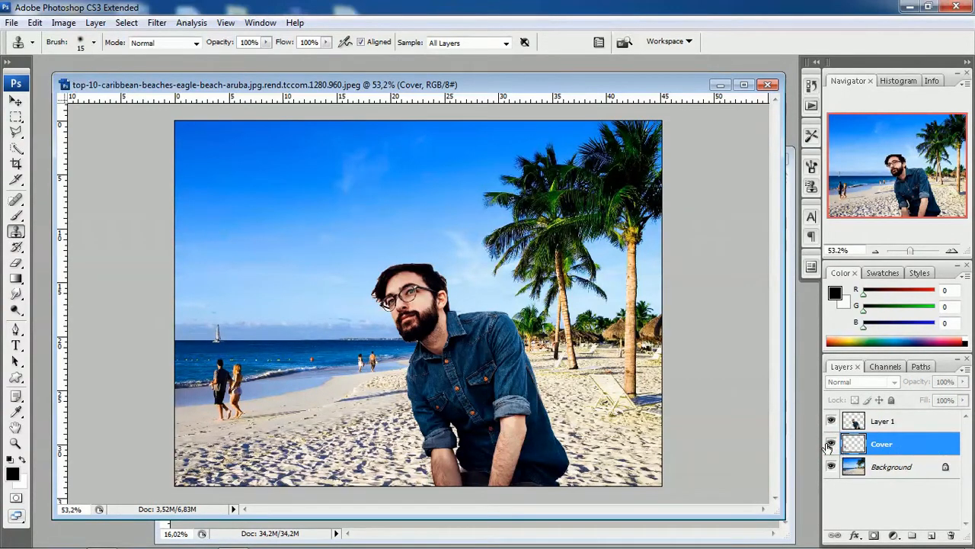
pyautogui.click(831, 445)
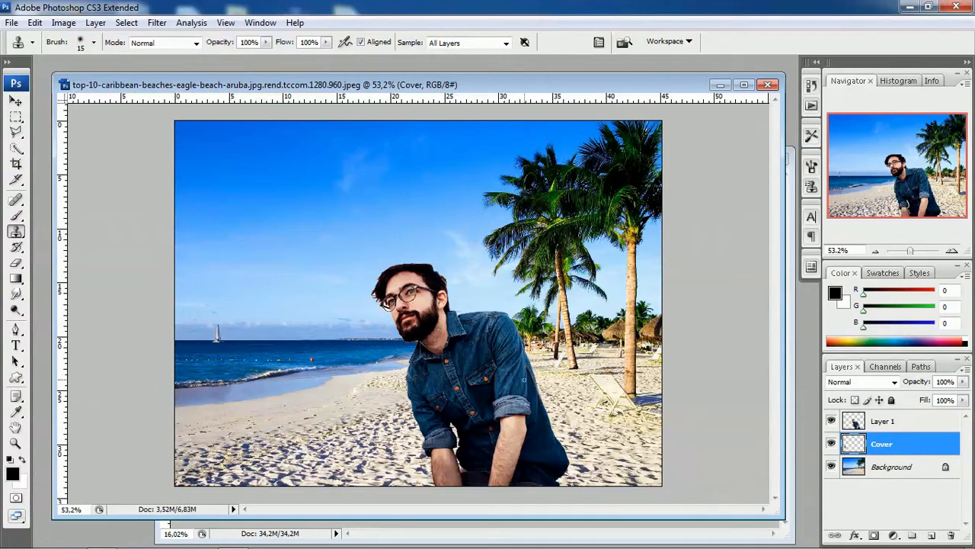
# Inspect the cloned patches without the Background layer, restore it, and recheck the picture with and without the Cover layer
pyautogui.click(832, 466)
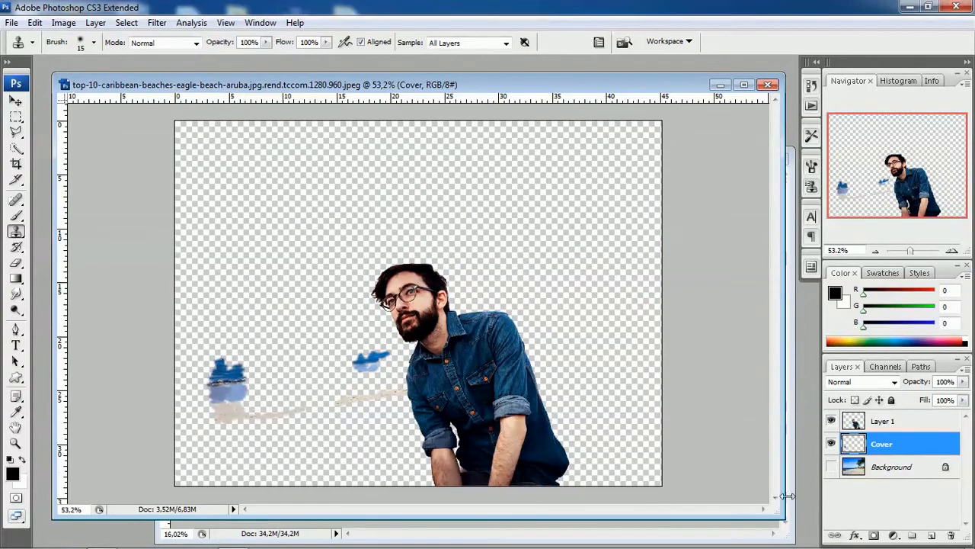
pyautogui.click(831, 466)
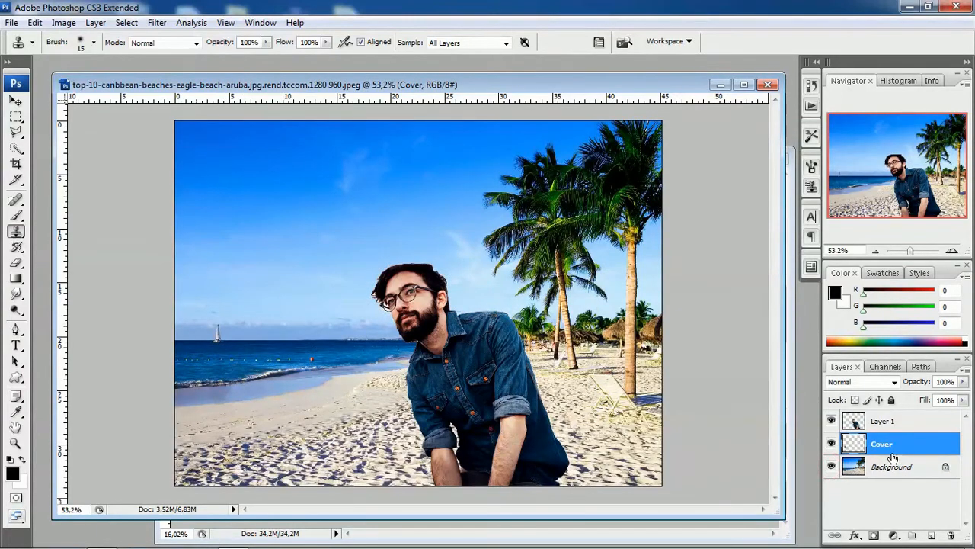
pyautogui.click(832, 445)
pyautogui.click(832, 445)
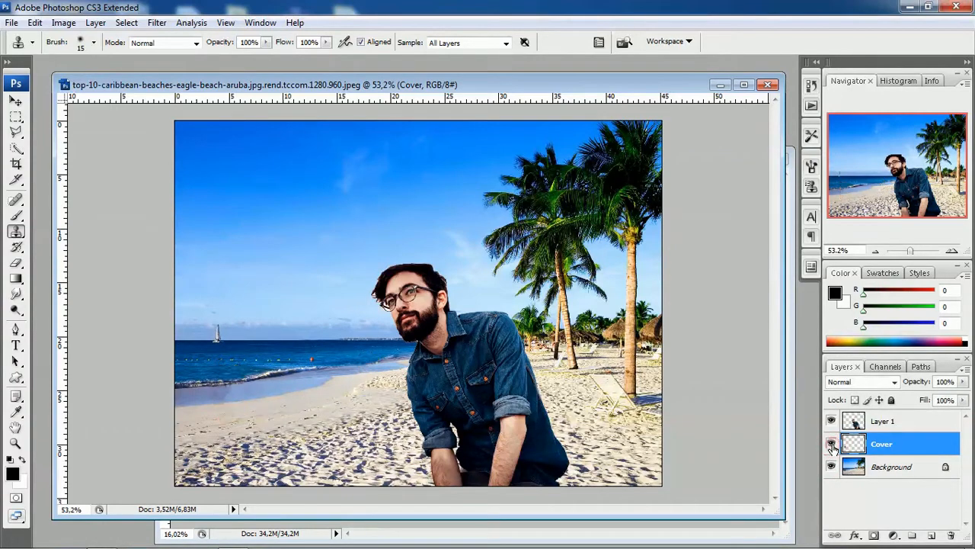
pyautogui.click(832, 445)
pyautogui.click(832, 445)
pyautogui.scroll(2, 98, 367)
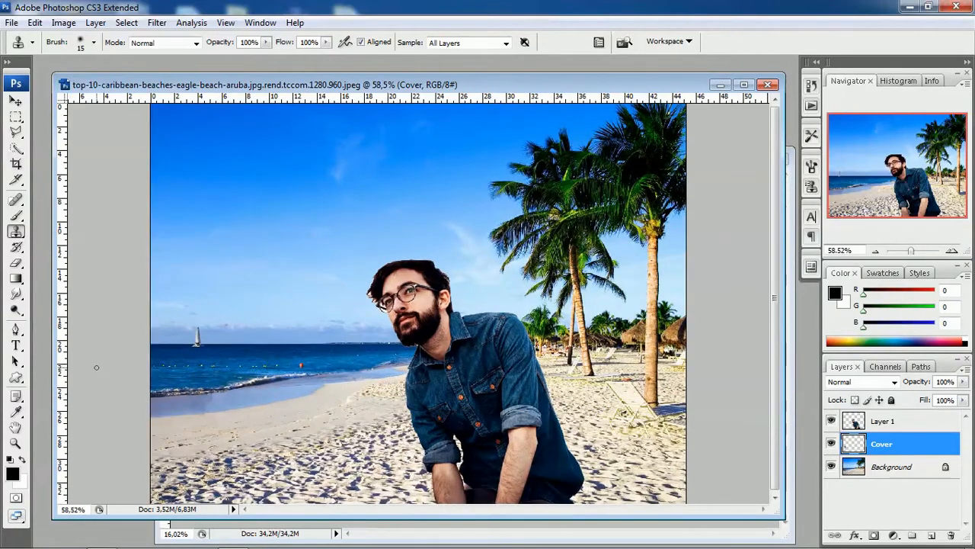
# Add a new layer above the Cover layer and name it Kapal layar
pyautogui.scroll(7, 130, 372)
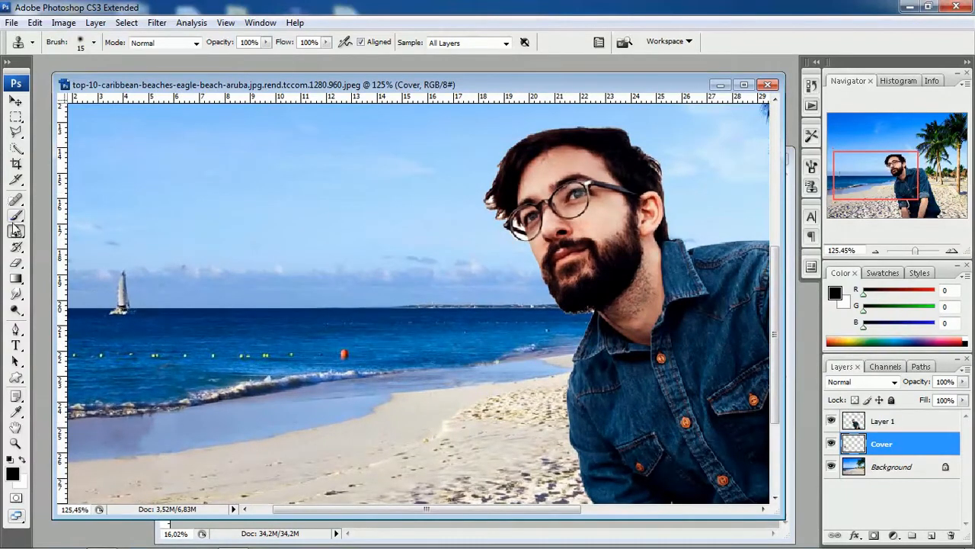
pyautogui.moveTo(303, 318); pyautogui.dragTo(372, 326)
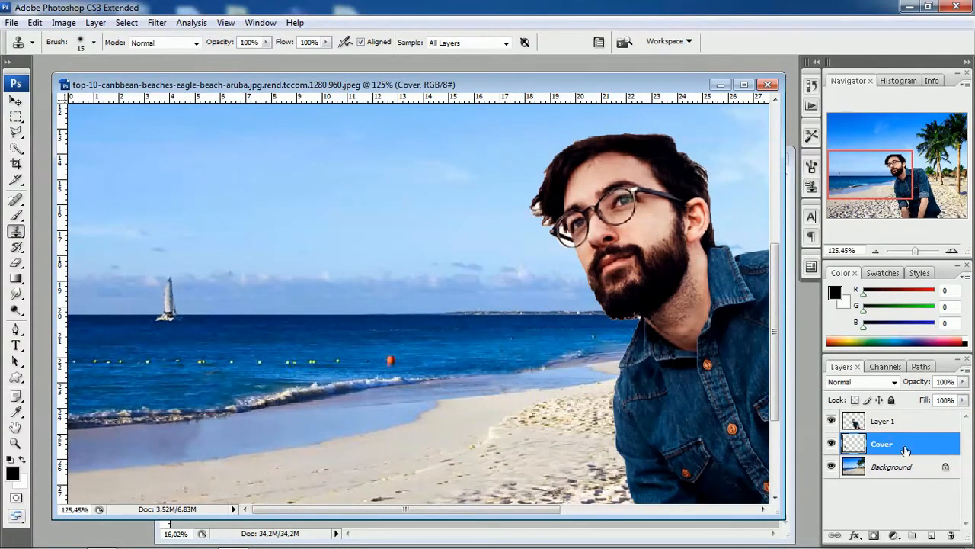
pyautogui.click(931, 535)
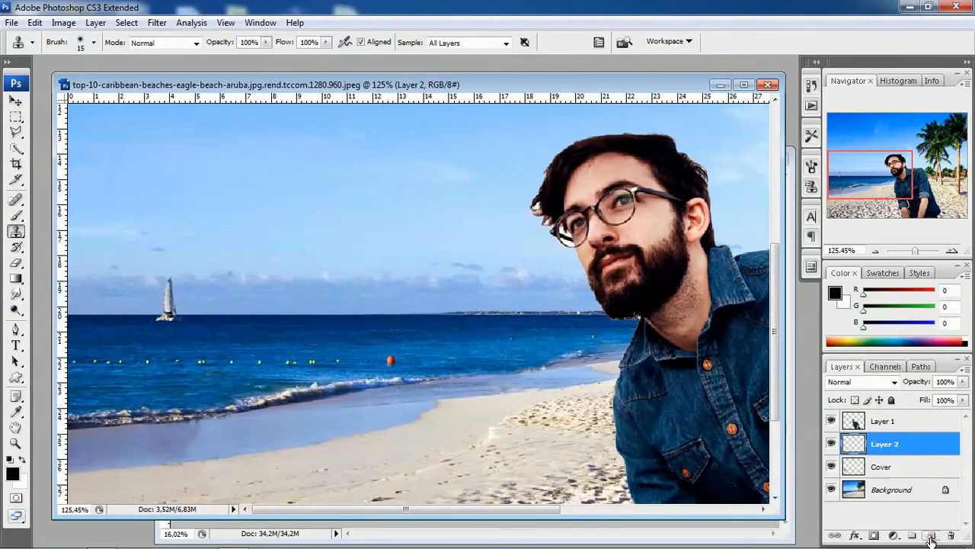
pyautogui.doubleClick(884, 445)
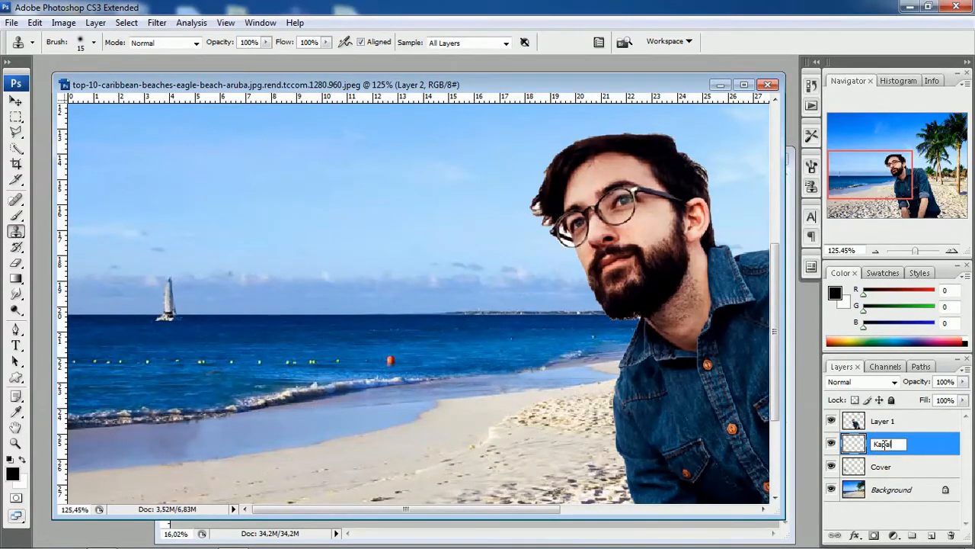
pyautogui.write('Kapal layar')
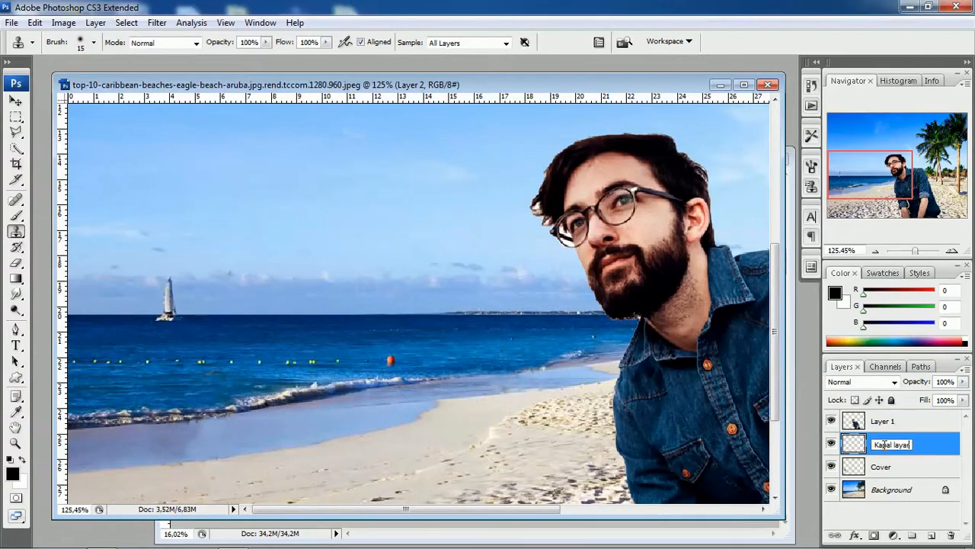
pyautogui.press('Return')
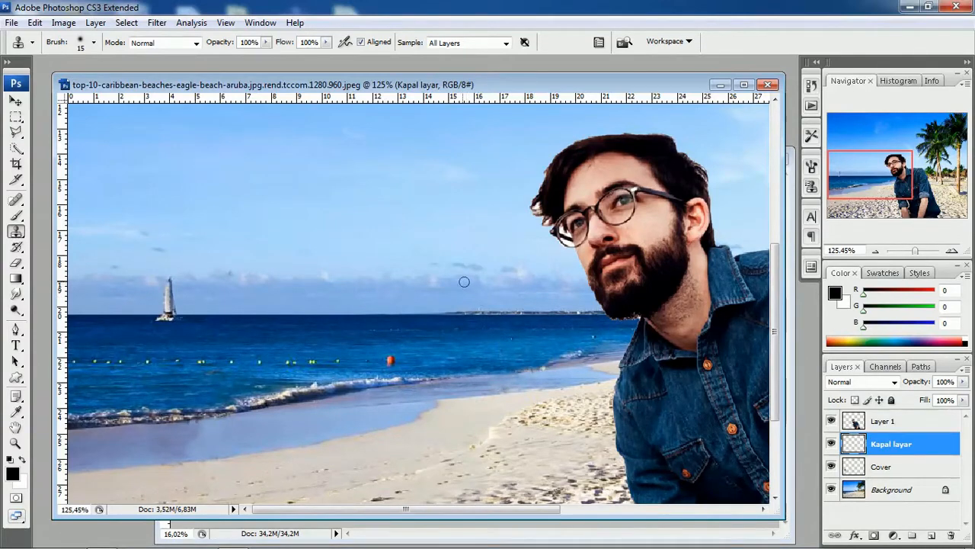
# Clone the existing sailboat onto the horizon between the original boat and the distant island, painting its sail and hull
pyautogui.click(16, 100)
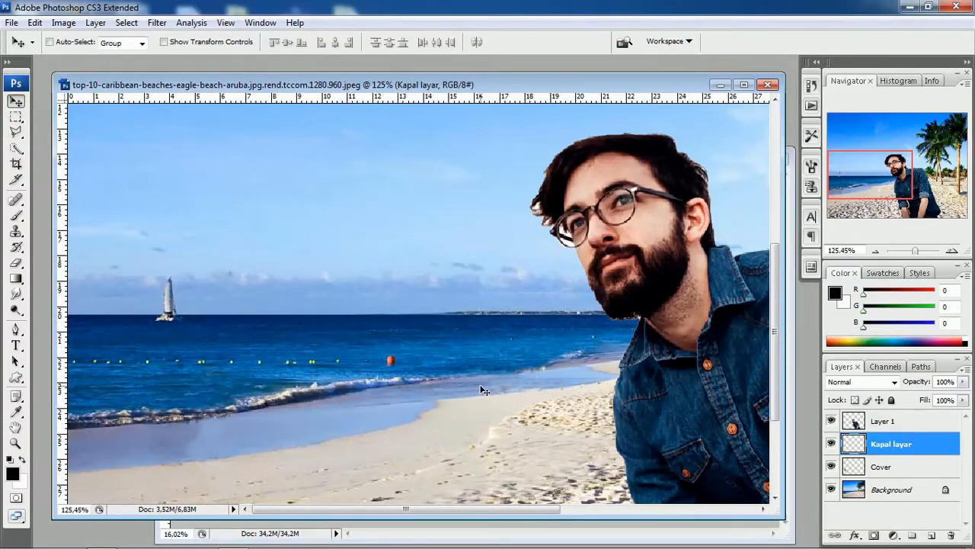
pyautogui.click(17, 231)
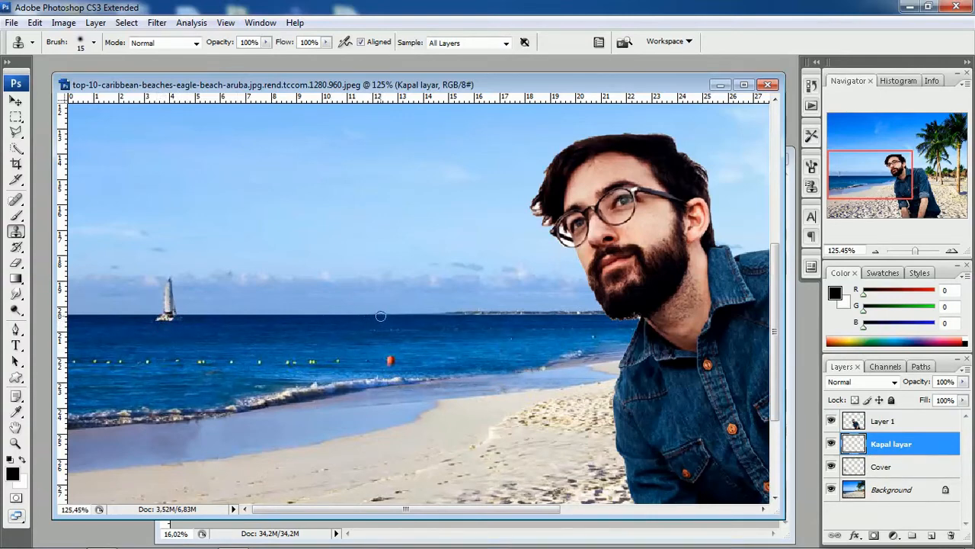
pyautogui.moveTo(380, 315)
pyautogui.mouseDown()
pyautogui.moveTo(401, 317)
pyautogui.moveTo(382, 302)
pyautogui.moveTo(384, 277)
pyautogui.mouseUp()
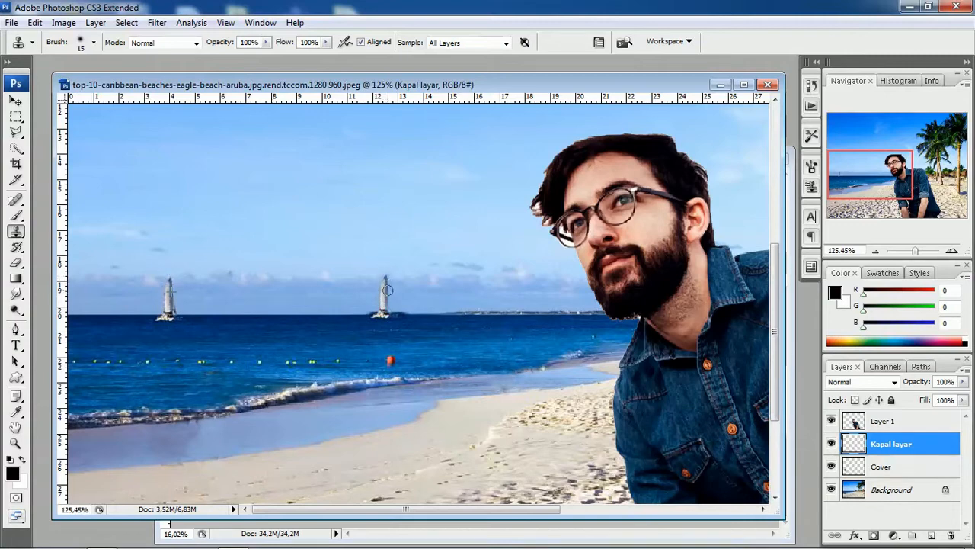
pyautogui.moveTo(383, 311)
pyautogui.mouseDown()
pyautogui.moveTo(386, 281)
pyautogui.moveTo(395, 315)
pyautogui.moveTo(383, 318)
pyautogui.moveTo(393, 321)
pyautogui.mouseUp()
# Nudge the cloned sailboat into line with the horizon and flip it horizontally
pyautogui.click(15, 101)
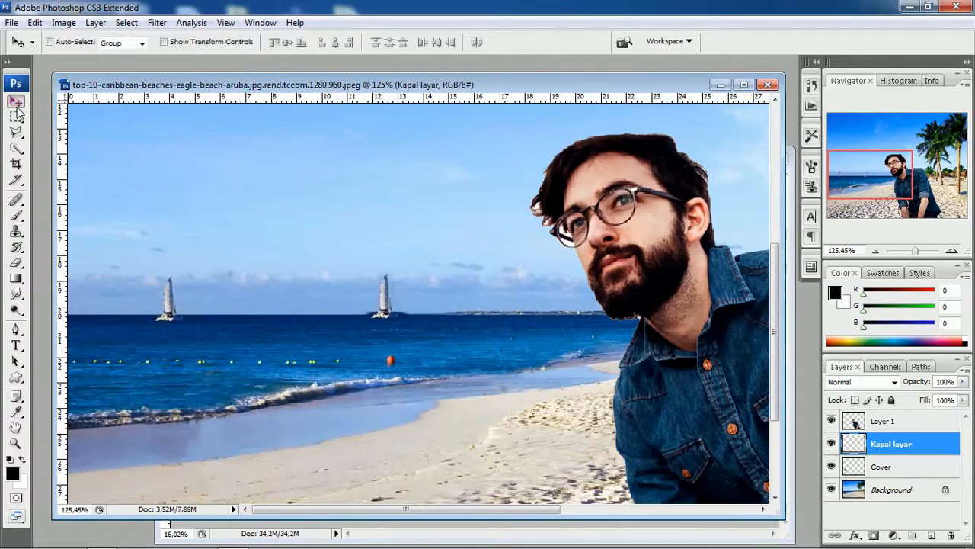
pyautogui.moveTo(388, 305); pyautogui.dragTo(386, 308)
pyautogui.click(34, 22)
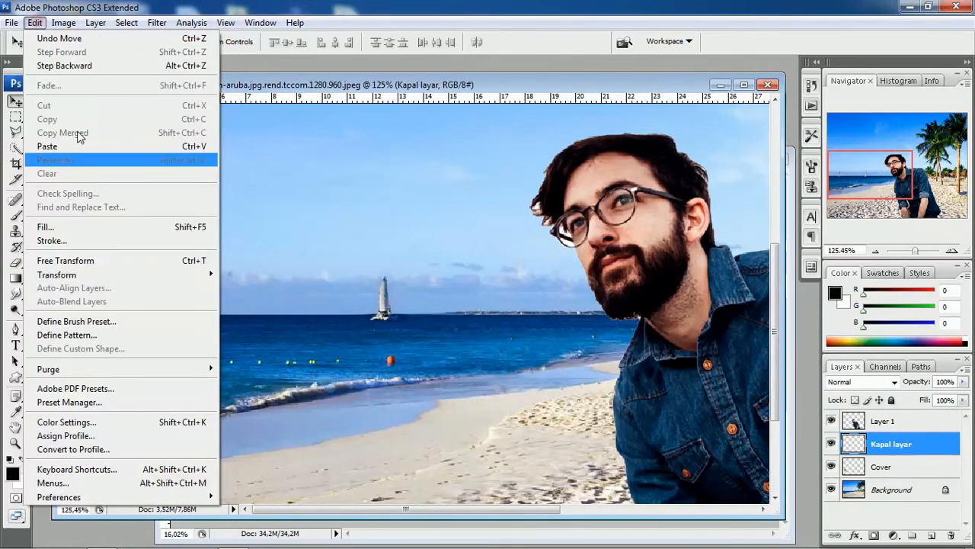
pyautogui.moveTo(111, 280)
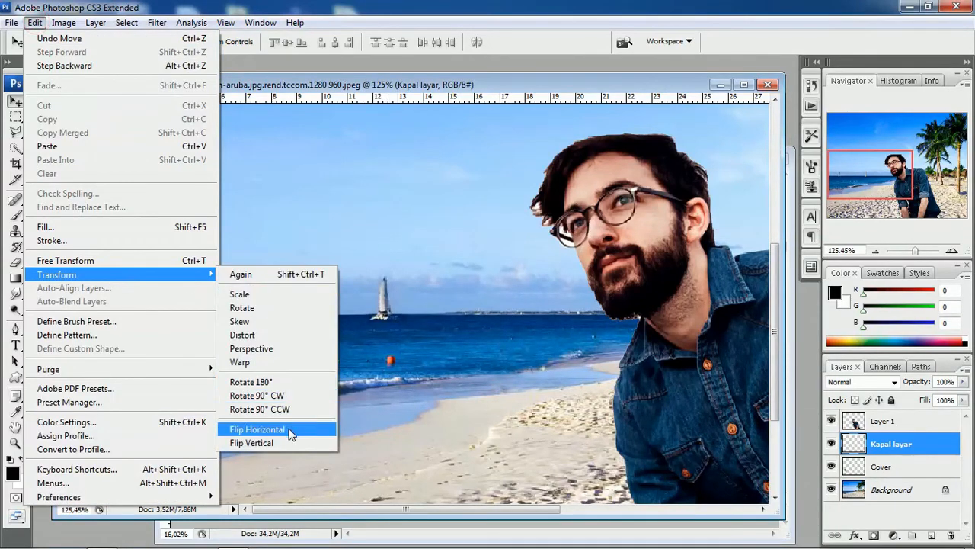
pyautogui.click(257, 429)
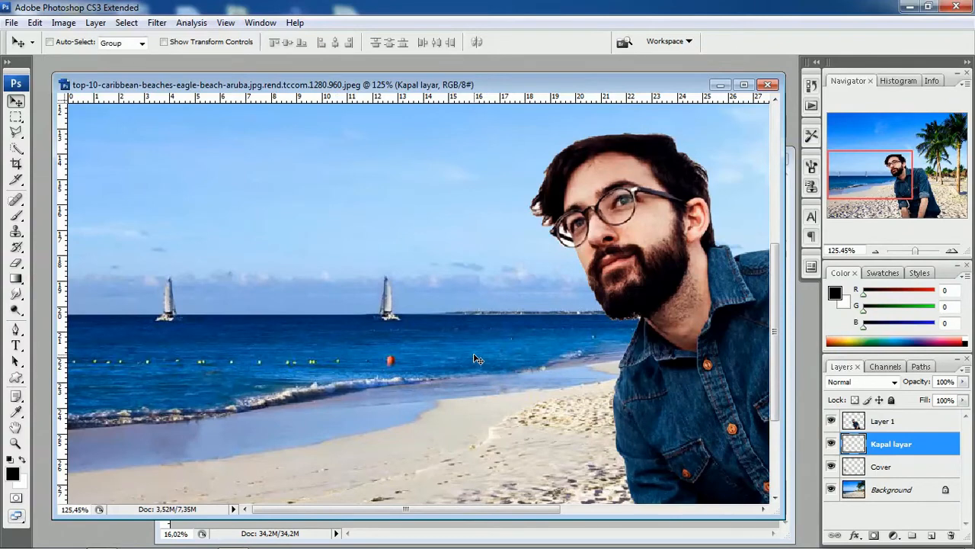
# Scale the cloned sailboat to 49% and shift it along the horizon towards the island
pyautogui.hotkey('ctrl', 't')
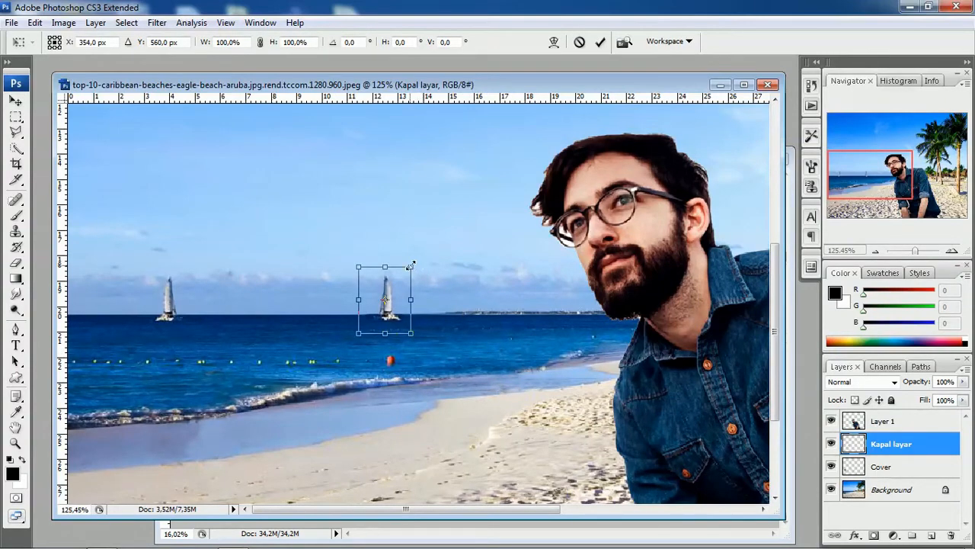
pyautogui.moveTo(411, 264); pyautogui.dragTo(381, 294)
pyautogui.moveTo(374, 327); pyautogui.dragTo(382, 320)
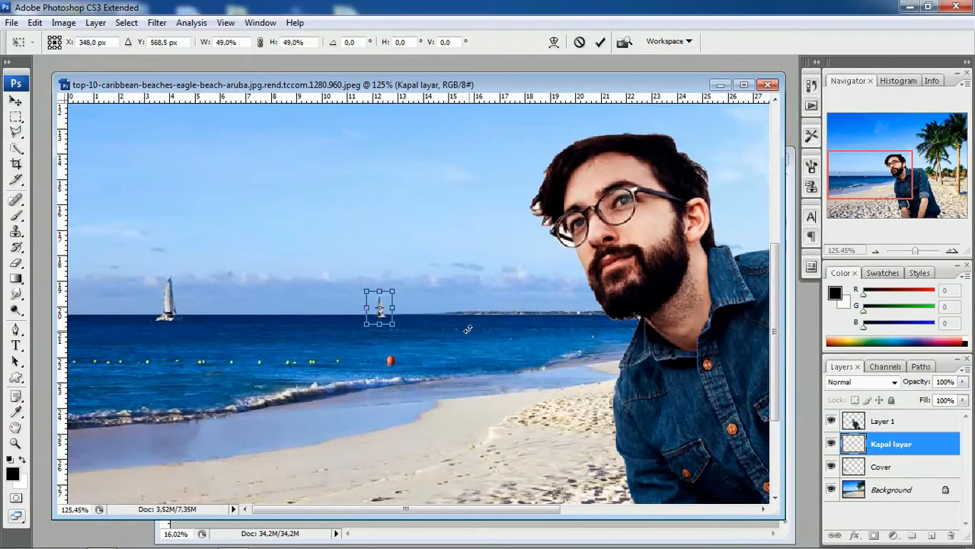
pyautogui.press('Return')
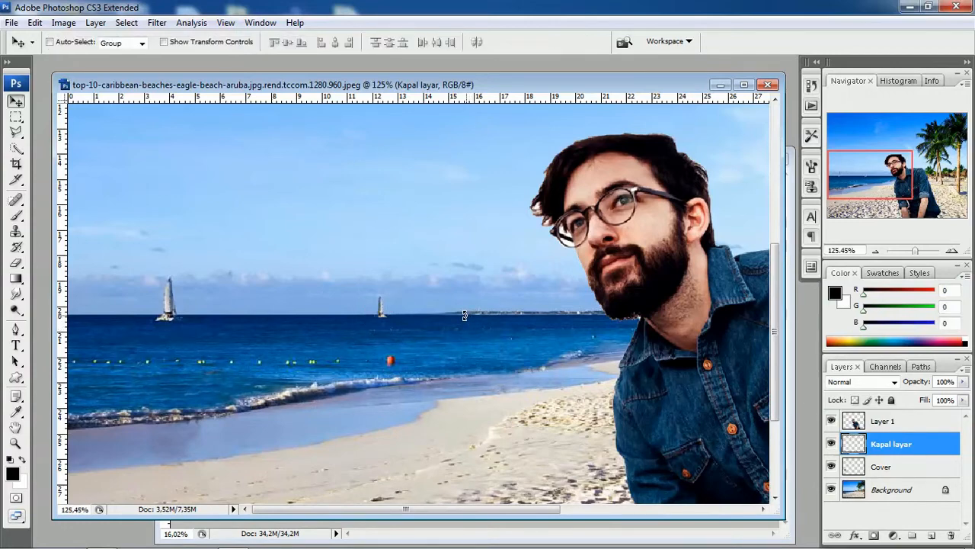
pyautogui.moveTo(382, 329); pyautogui.dragTo(409, 329)
pyautogui.scroll(5, 408, 319)
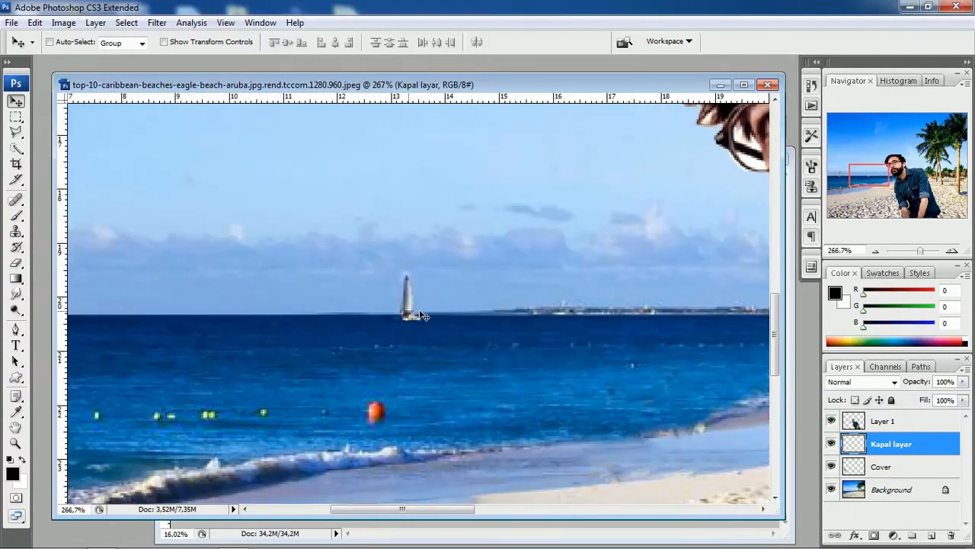
pyautogui.scroll(-5, 448, 278)
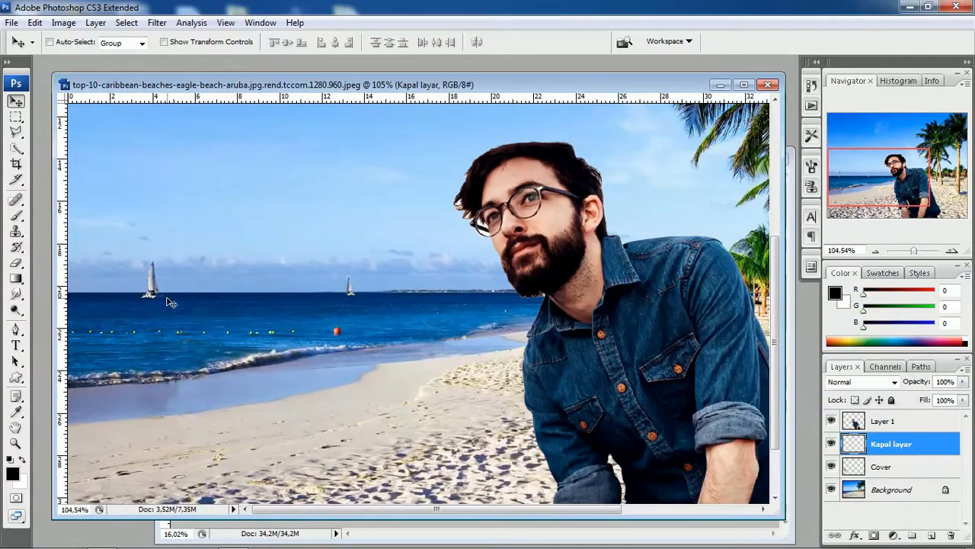
# Duplicate the Kapal layar layer and place the copied sailboat farther along the horizon, closer to the man
pyautogui.rightClick(899, 448)
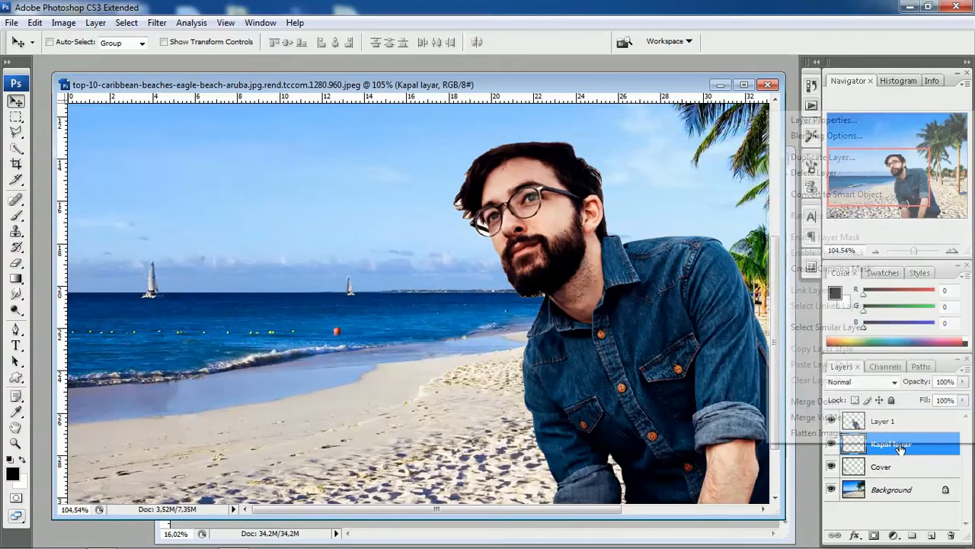
pyautogui.click(845, 159)
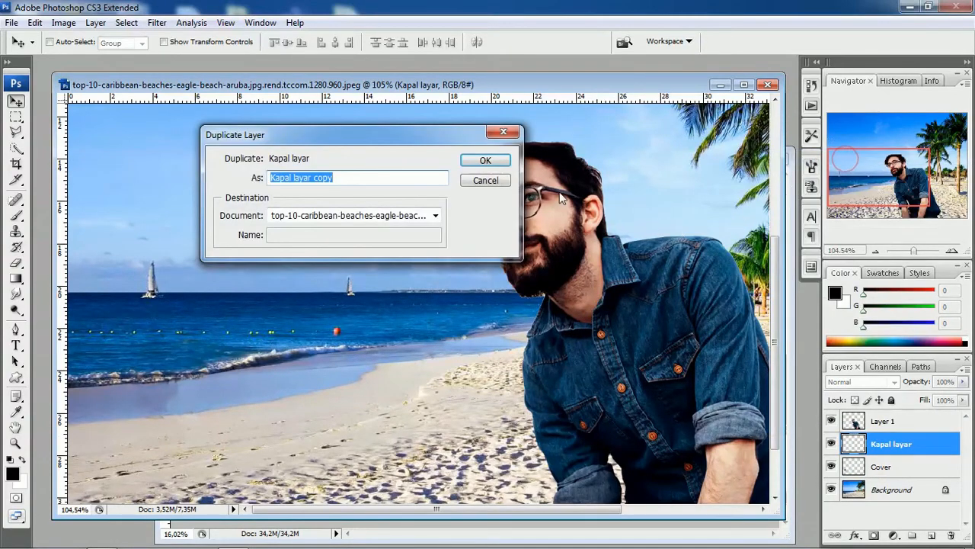
pyautogui.click(485, 160)
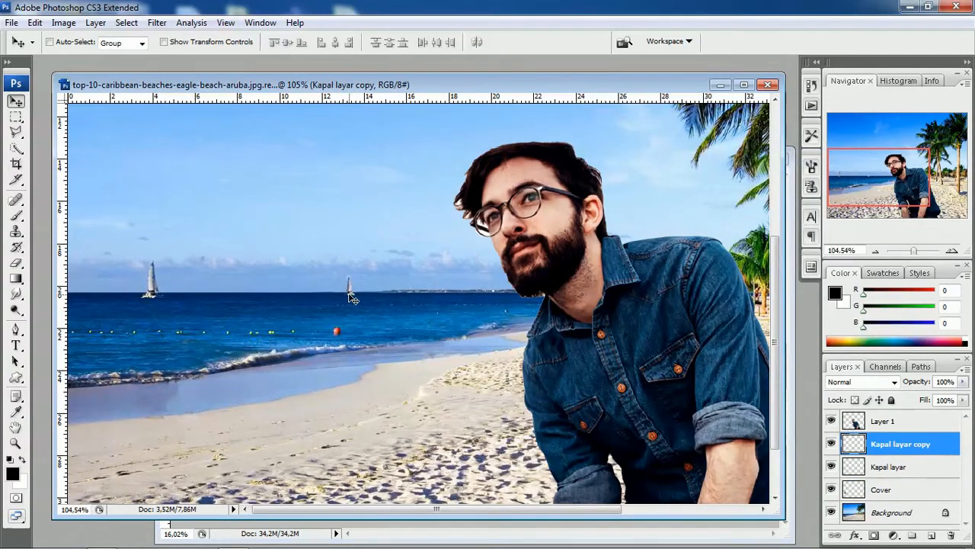
pyautogui.moveTo(352, 297); pyautogui.dragTo(446, 297)
# Enlarge the copied sailboat near the man to about 145% of its size
pyautogui.hotkey('ctrl', 't')
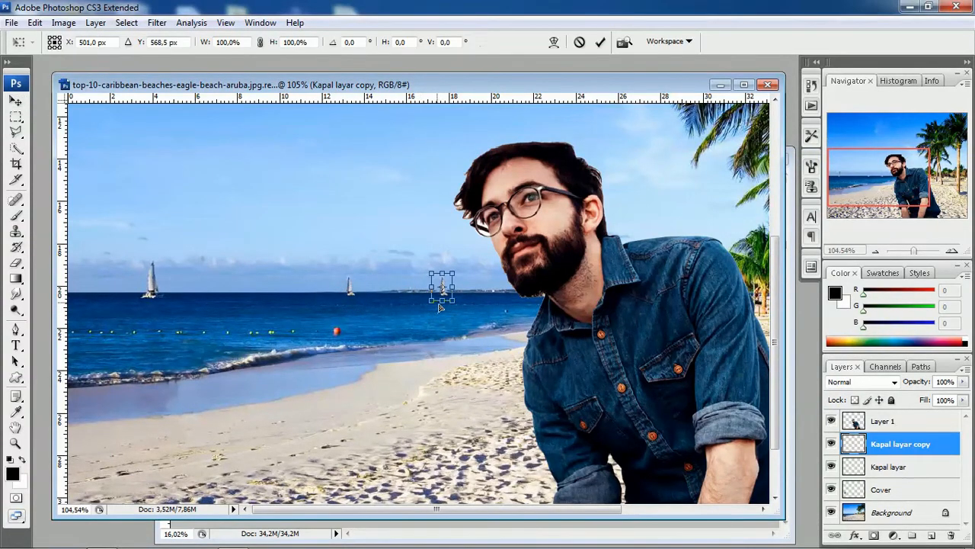
pyautogui.moveTo(430, 300); pyautogui.dragTo(420, 315)
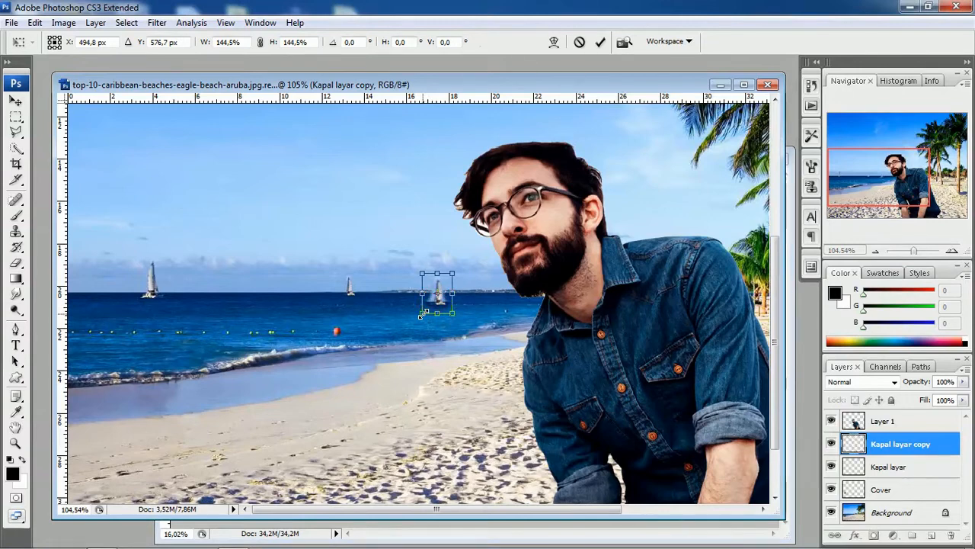
pyautogui.press('Return')
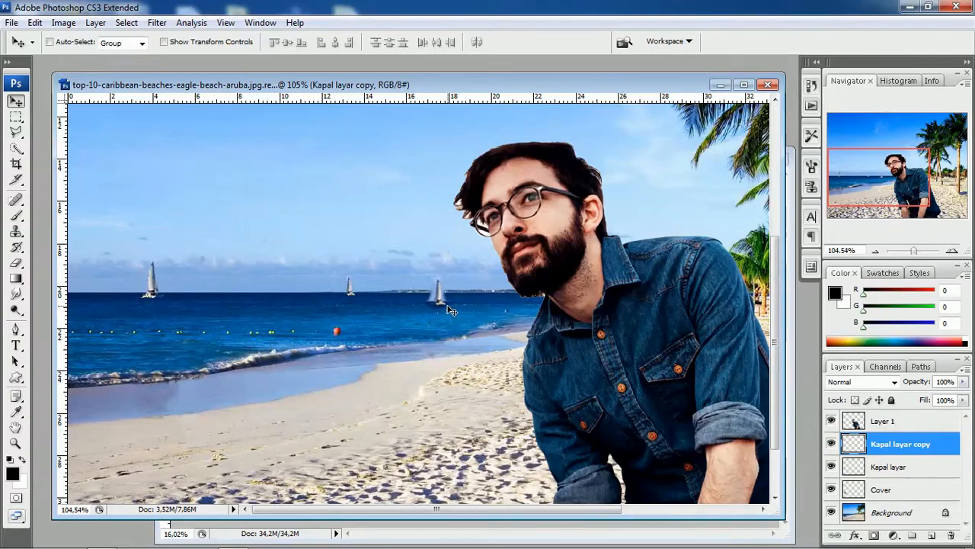
# Undo the copy's enlargement, the layer duplication, and the first cloned sailboat's shift and scaling
pyautogui.hotkey('ctrl', 'z')
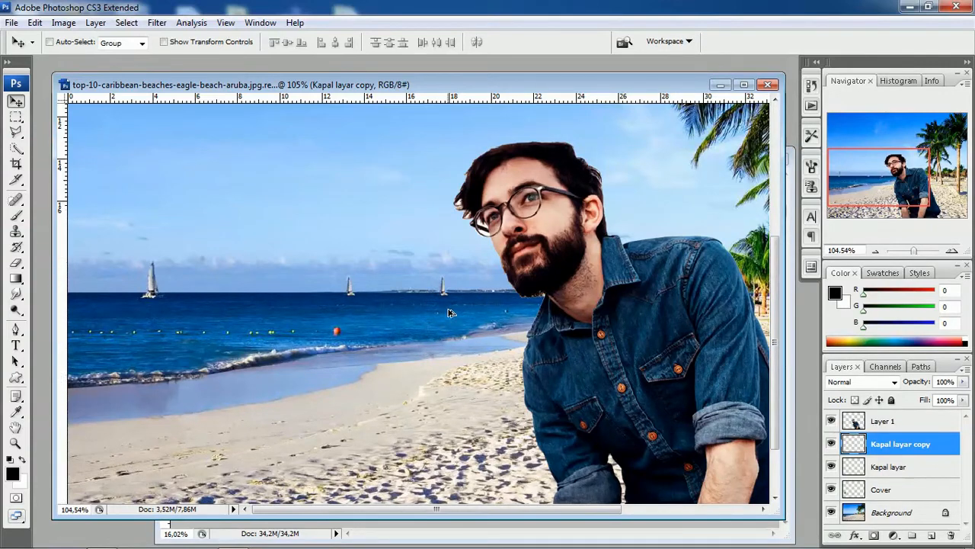
pyautogui.hotkey('ctrl', 'alt', 'z')
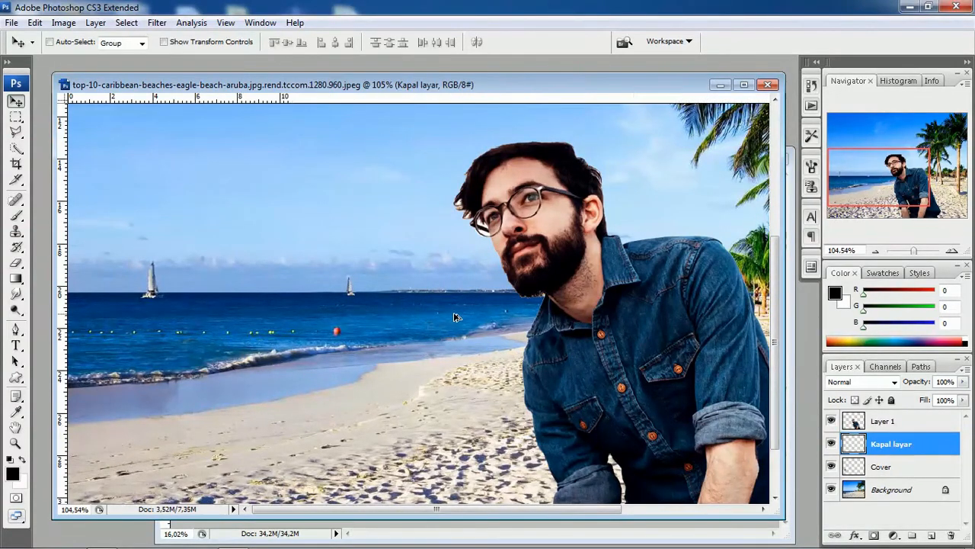
pyautogui.hotkey('ctrl', 'alt', 'z')
pyautogui.hotkey('ctrl', 'alt', 'z')
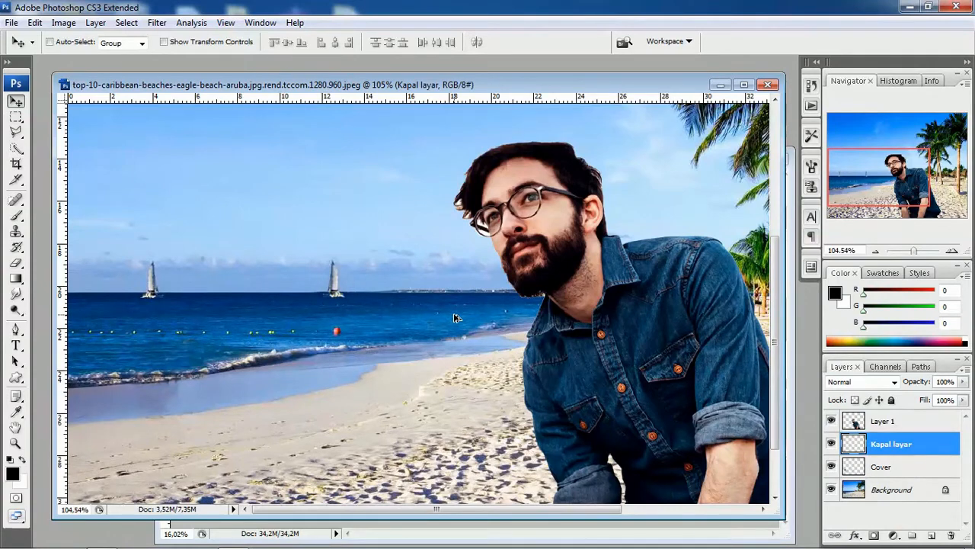
# Scale the cloned sailboat to about 67% width and 73% height, keeping its hull on the horizon
pyautogui.hotkey('ctrl', 't')
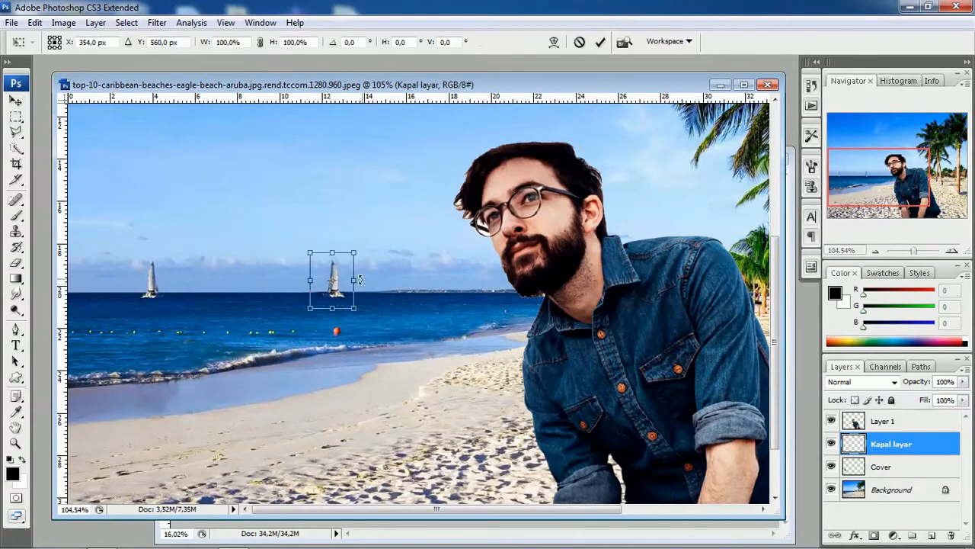
pyautogui.moveTo(359, 251); pyautogui.dragTo(340, 267)
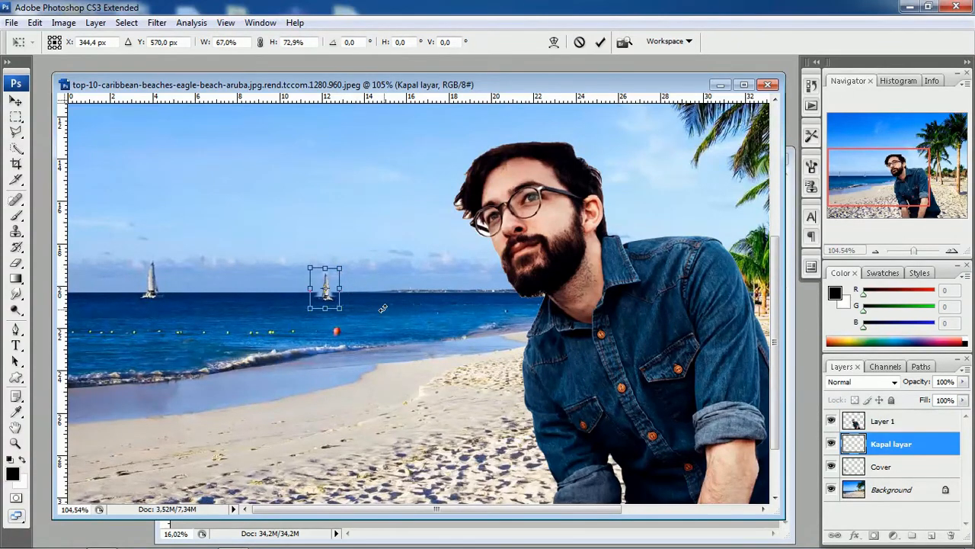
pyautogui.press('Return')
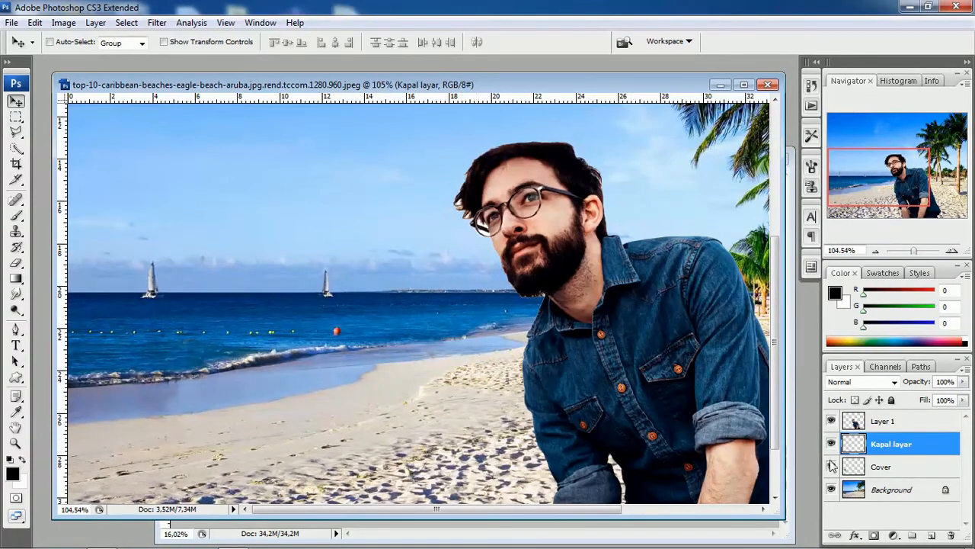
# Duplicate the resized Kapal layar layer and move the copied sailboat along the horizon to the start of the island
pyautogui.rightClick(896, 447)
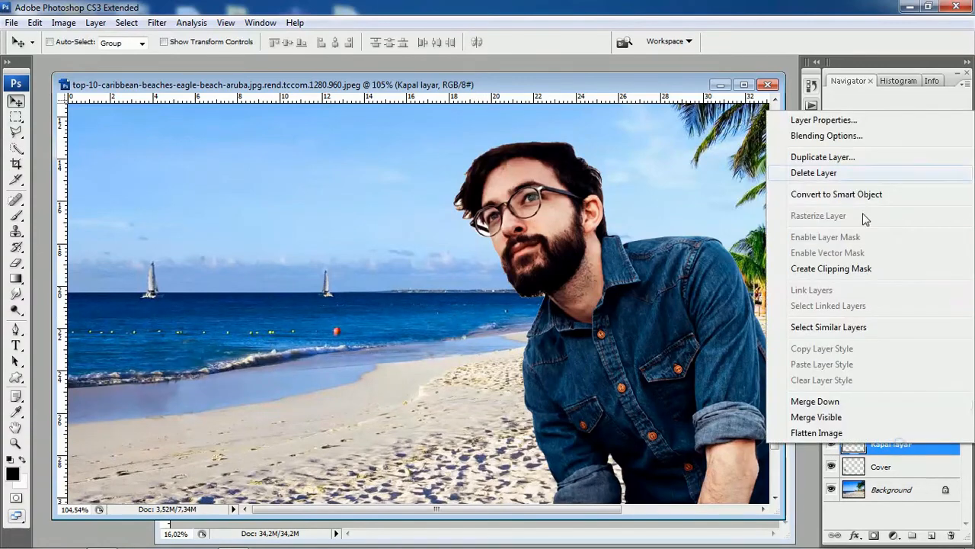
pyautogui.click(830, 157)
pyautogui.click(495, 160)
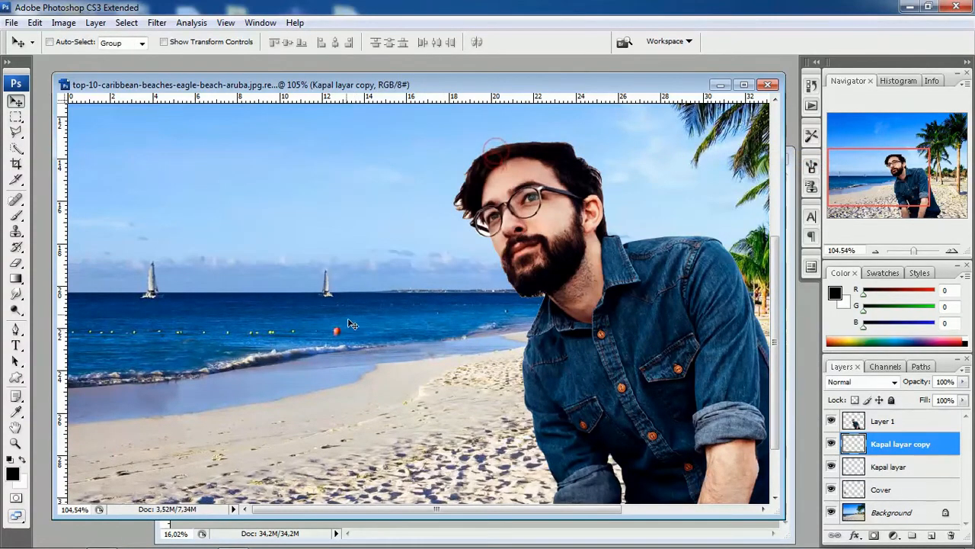
pyautogui.moveTo(334, 298); pyautogui.dragTo(420, 299)
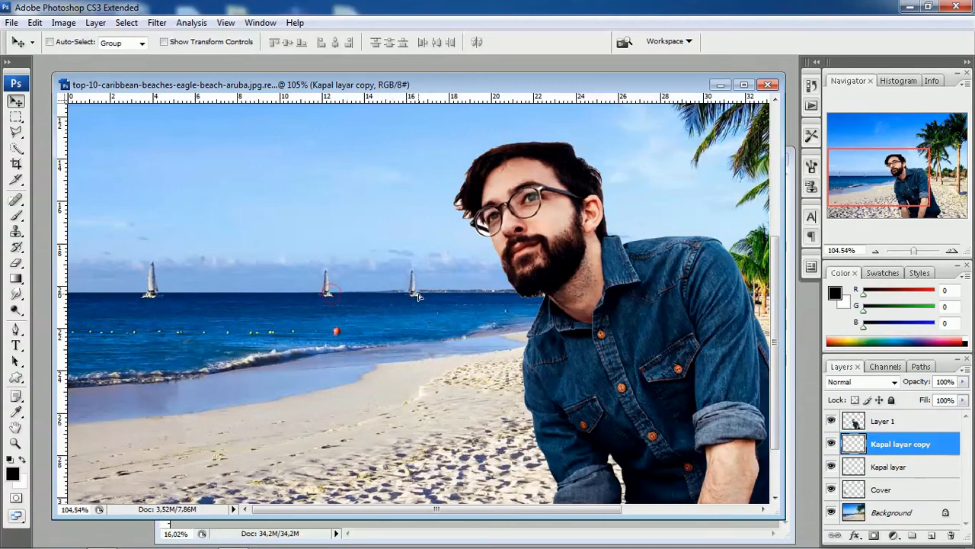
# Scale the copied sailboat down so it is smaller than the first clone, keeping it on the horizon
pyautogui.hotkey('ctrl', 't')
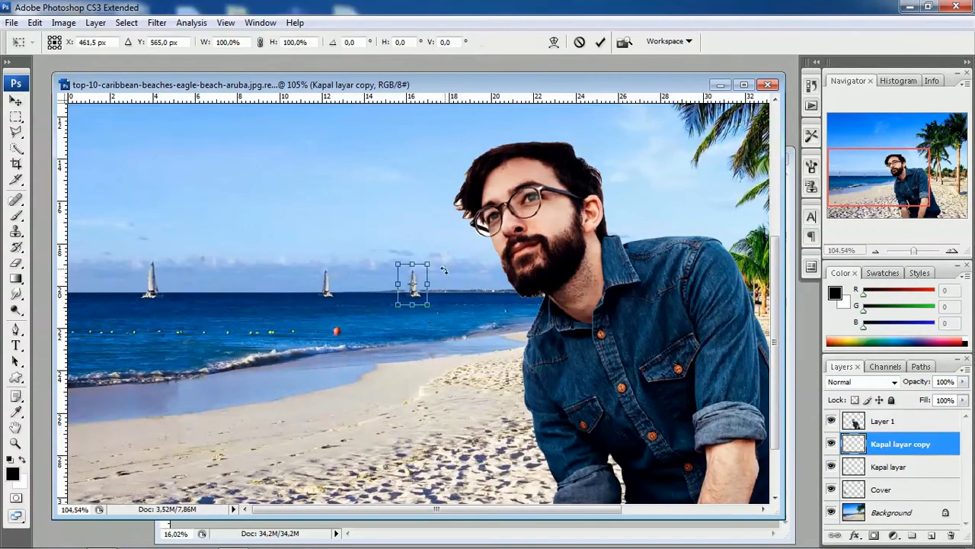
pyautogui.moveTo(432, 261); pyautogui.dragTo(420, 274)
pyautogui.press('Return')
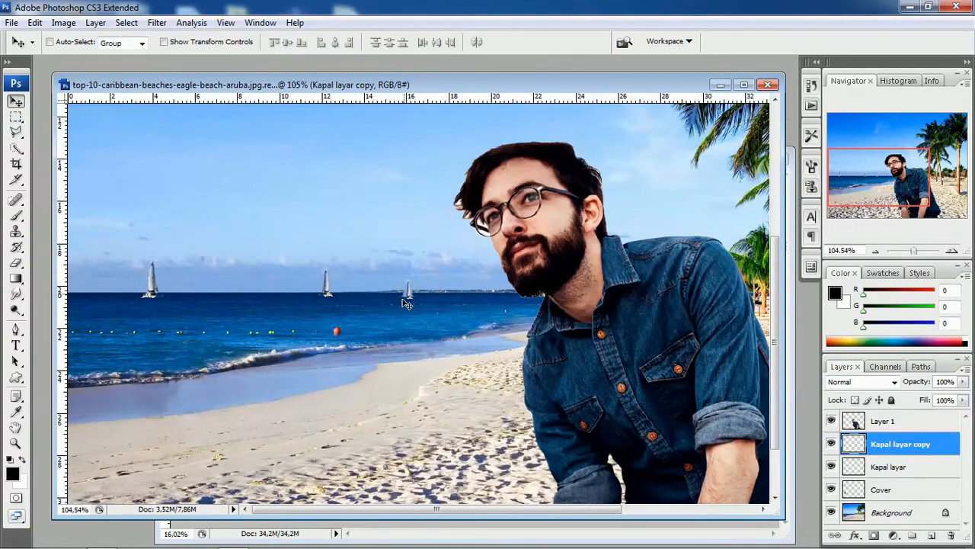
# Move the smallest sailboat copy along the horizon to between the other two sailboats and flip it horizontally
pyautogui.scroll(2, 411, 288)
pyautogui.moveTo(412, 288); pyautogui.dragTo(214, 290)
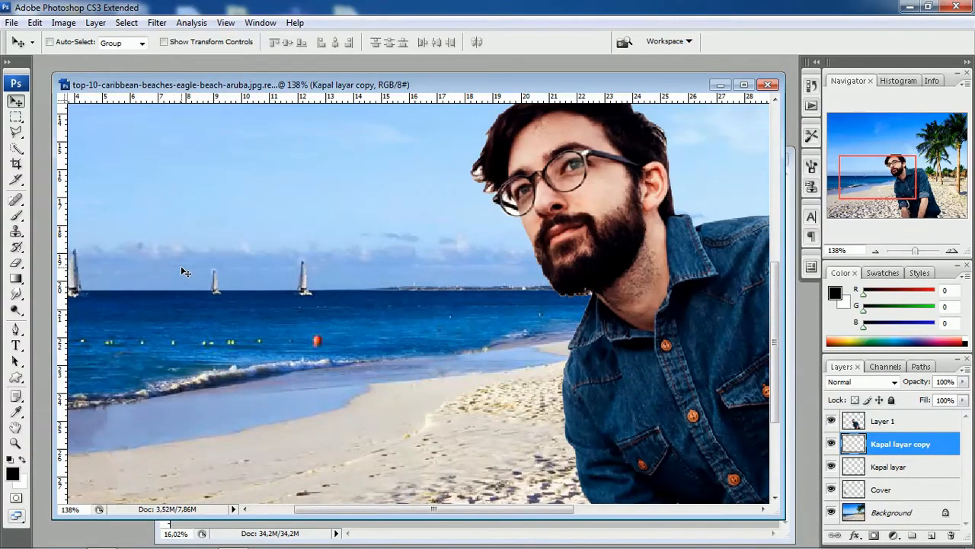
pyautogui.click(35, 23)
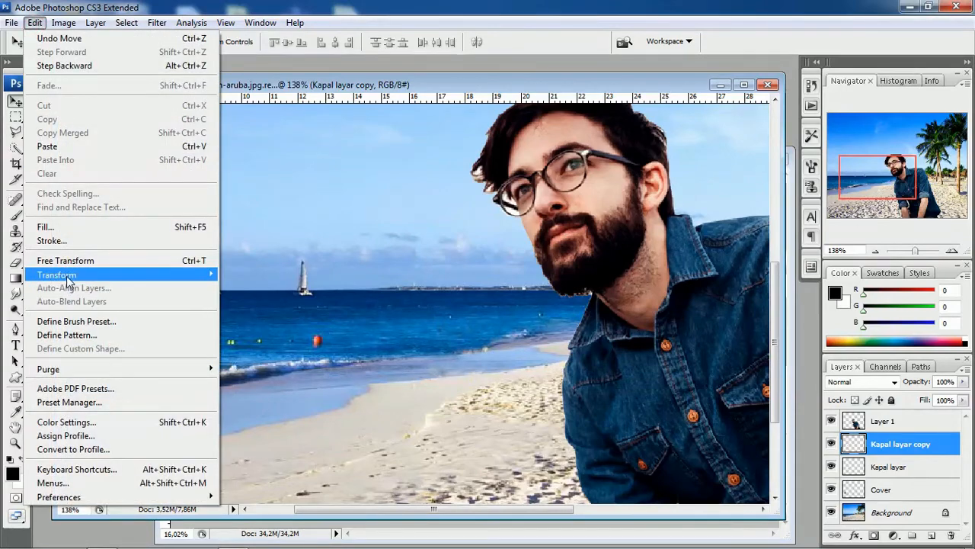
pyautogui.moveTo(84, 276)
pyautogui.click(261, 430)
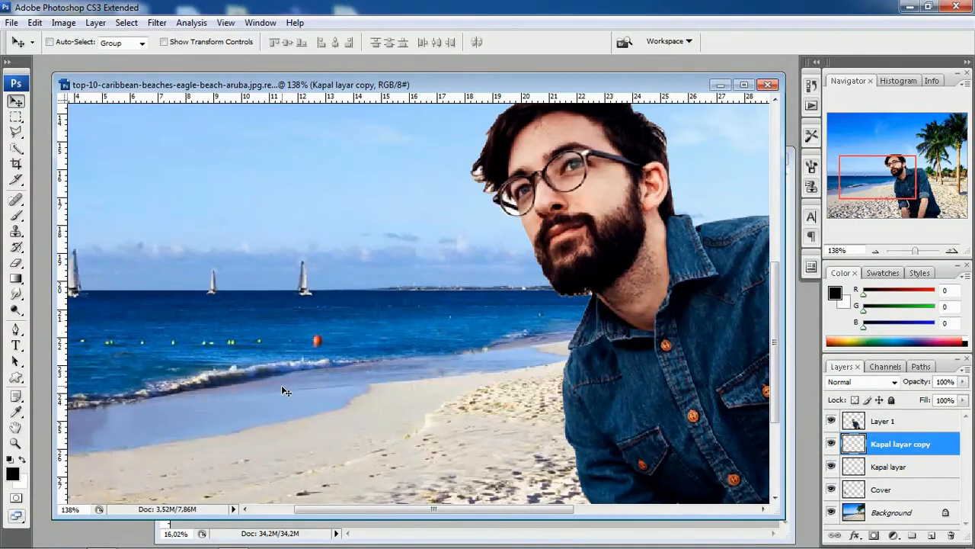
# Scale the flipped sailboat copy down proportionally to about 91.3%, keeping its hull on the horizon
pyautogui.hotkey('ctrl', 't')
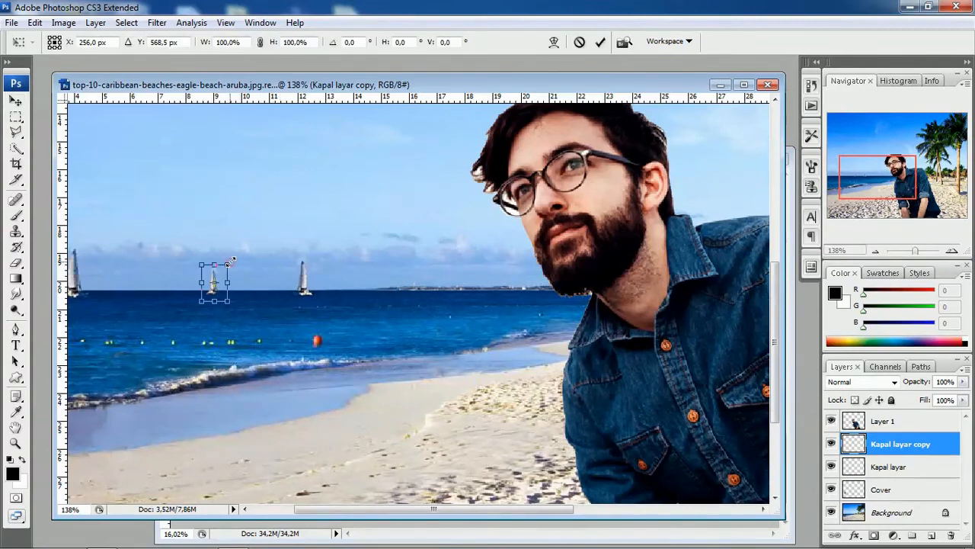
pyautogui.moveTo(228, 264); pyautogui.dragTo(227, 266)
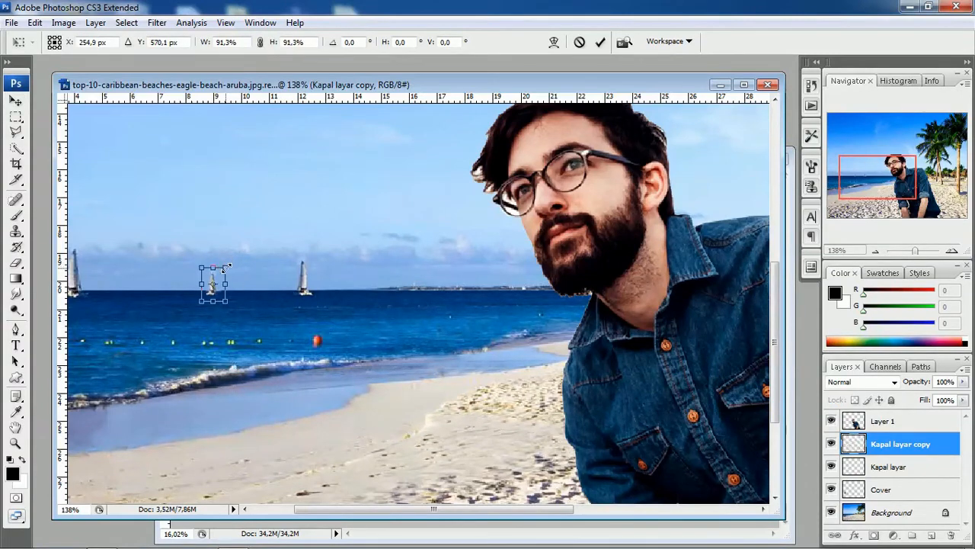
pyautogui.press('Return')
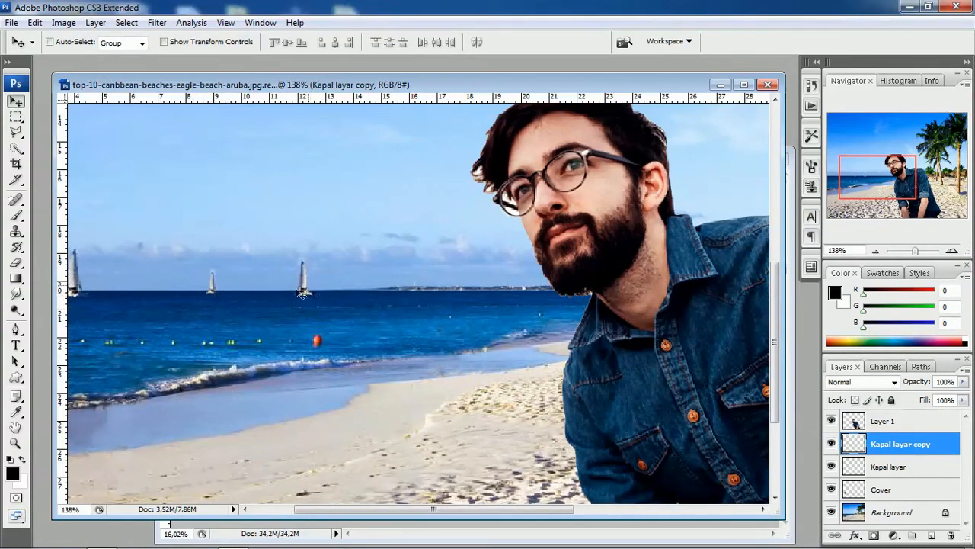
# Examine the whole composite and closer views of the man, the sailboats and the beach for a natural blend
pyautogui.scroll(-2, 244, 300)
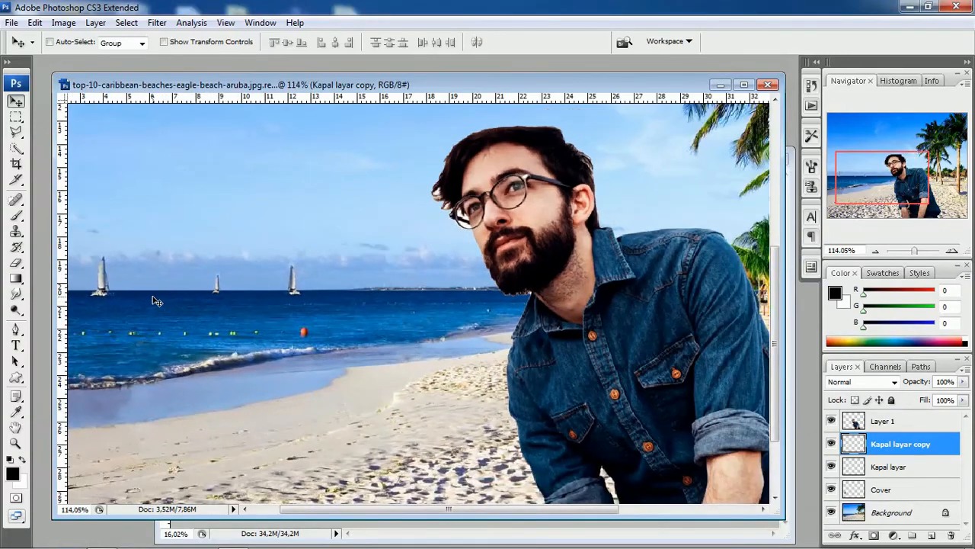
pyautogui.scroll(-4, 343, 289)
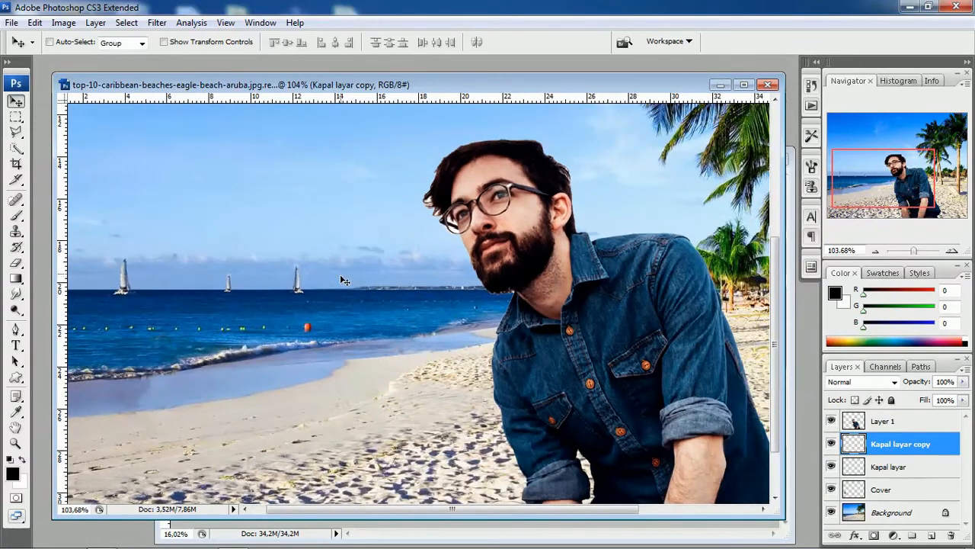
pyautogui.scroll(-3, 342, 278)
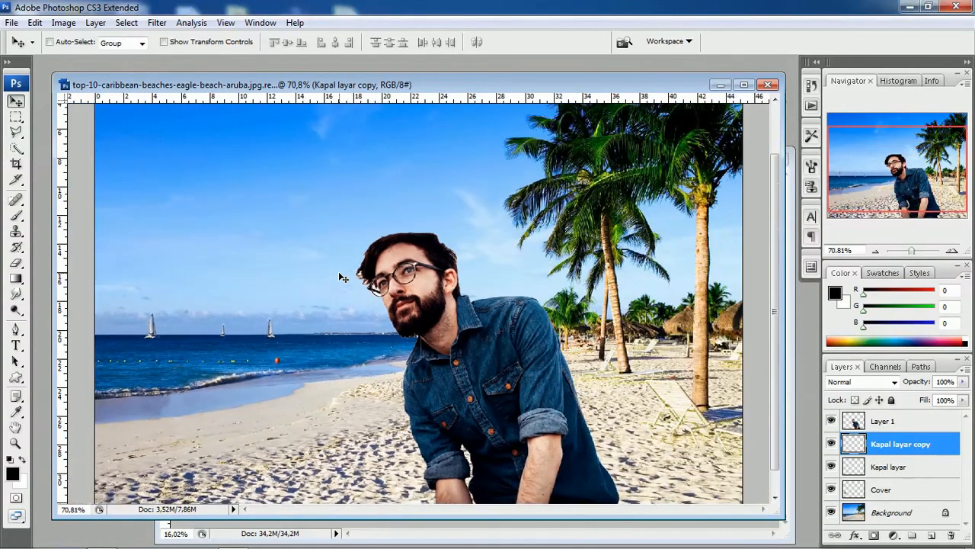
pyautogui.scroll(-1, 342, 277)
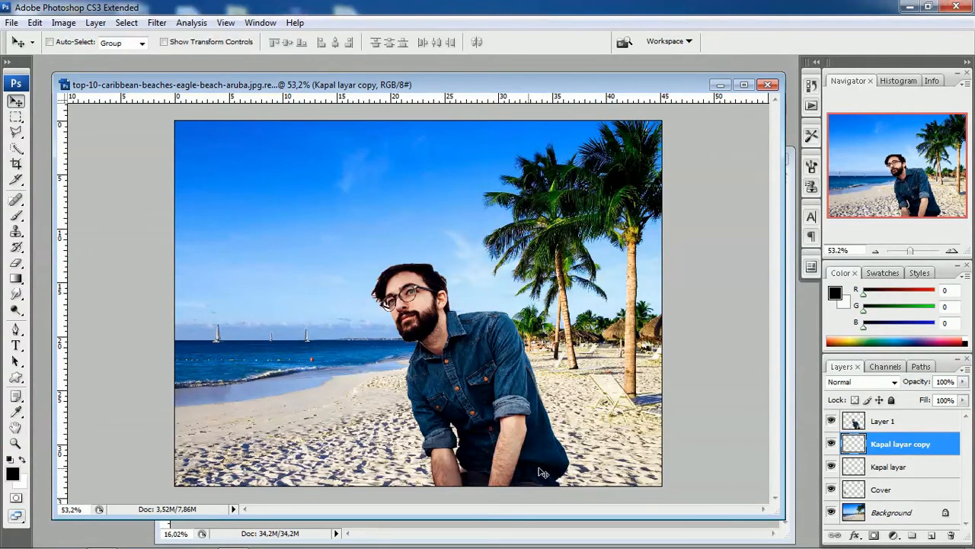
pyautogui.scroll(1, 522, 468)
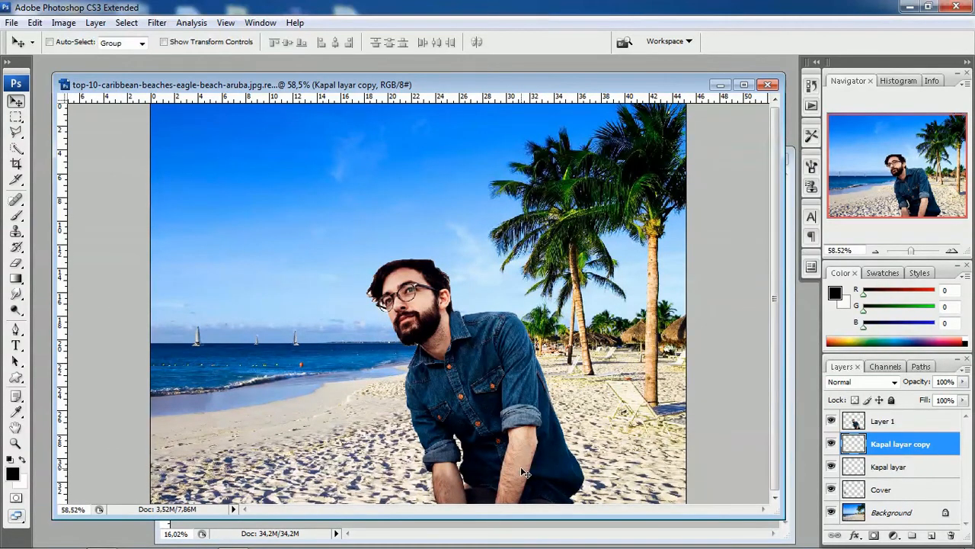
pyautogui.scroll(-1, 437, 314)
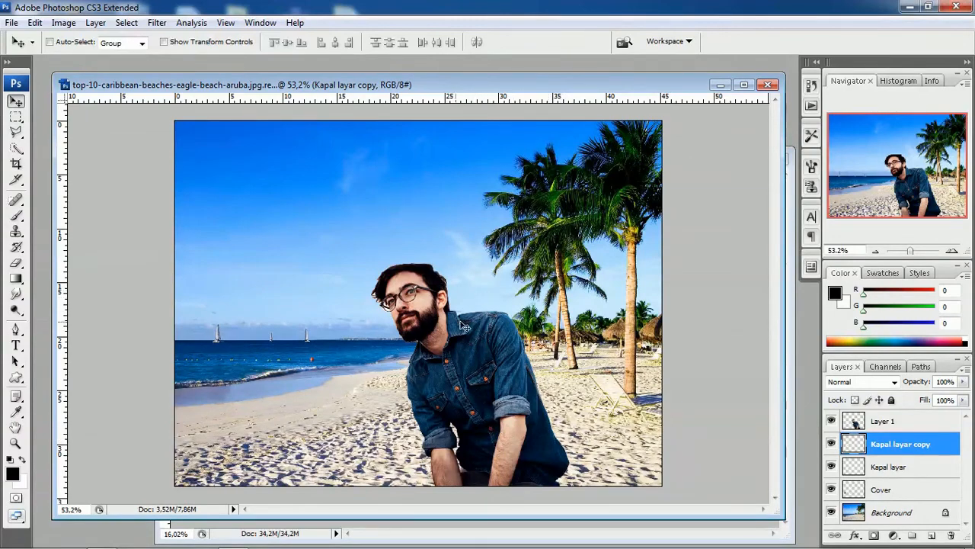
pyautogui.scroll(2, 373, 302)
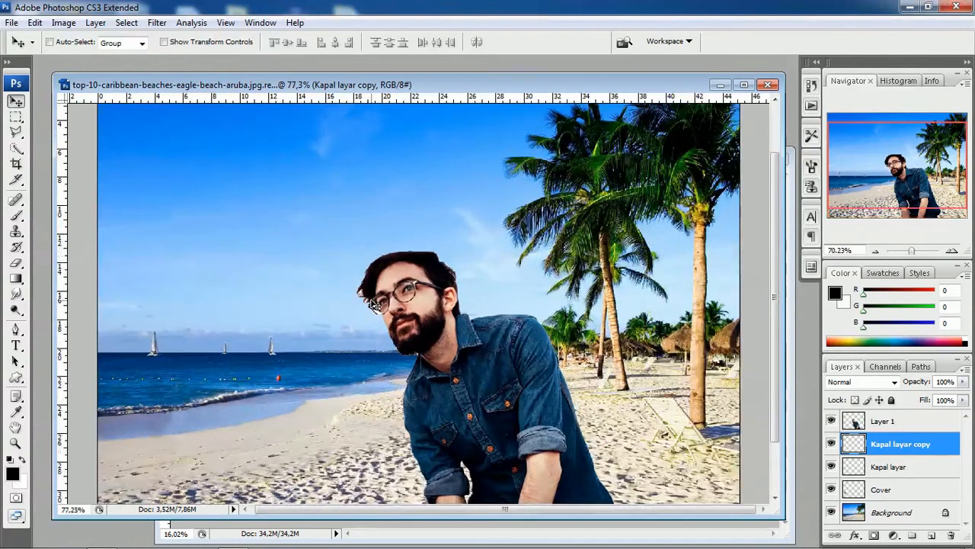
pyautogui.scroll(1, 364, 302)
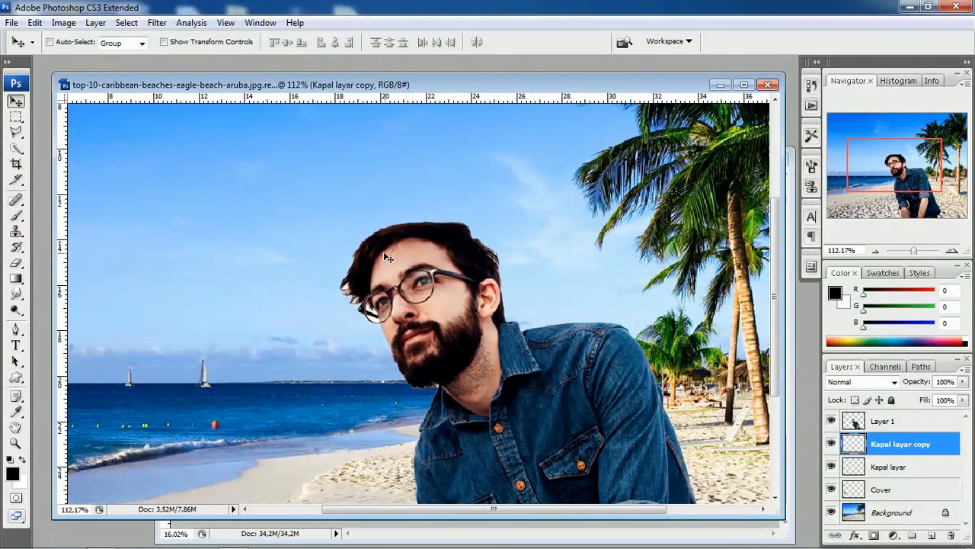
pyautogui.scroll(-4, 412, 213)
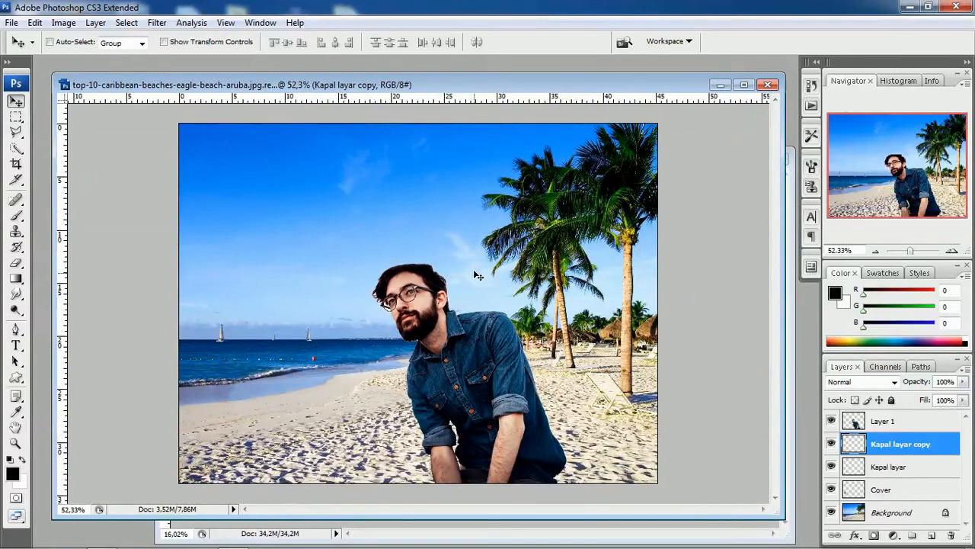
pyautogui.scroll(1, 424, 451)
pyautogui.scroll(-1, 470, 390)
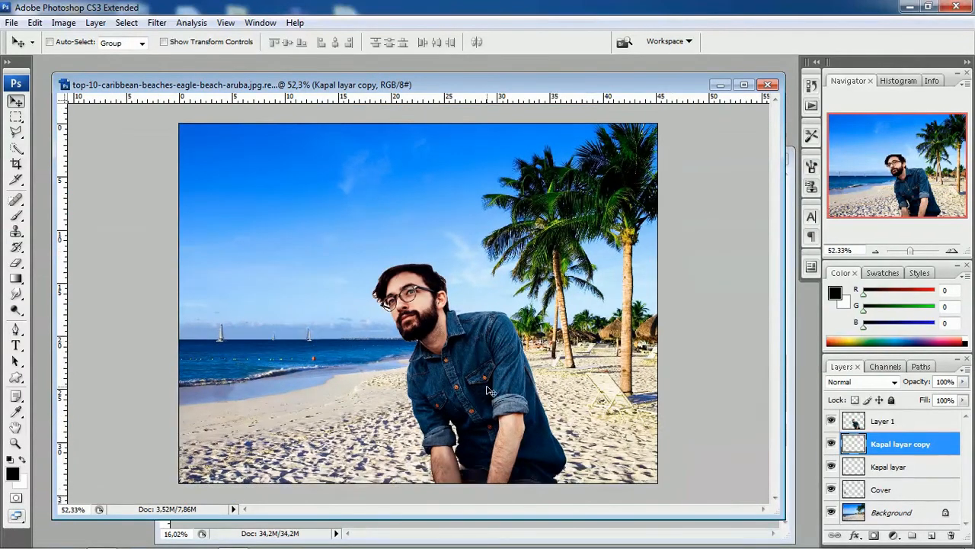